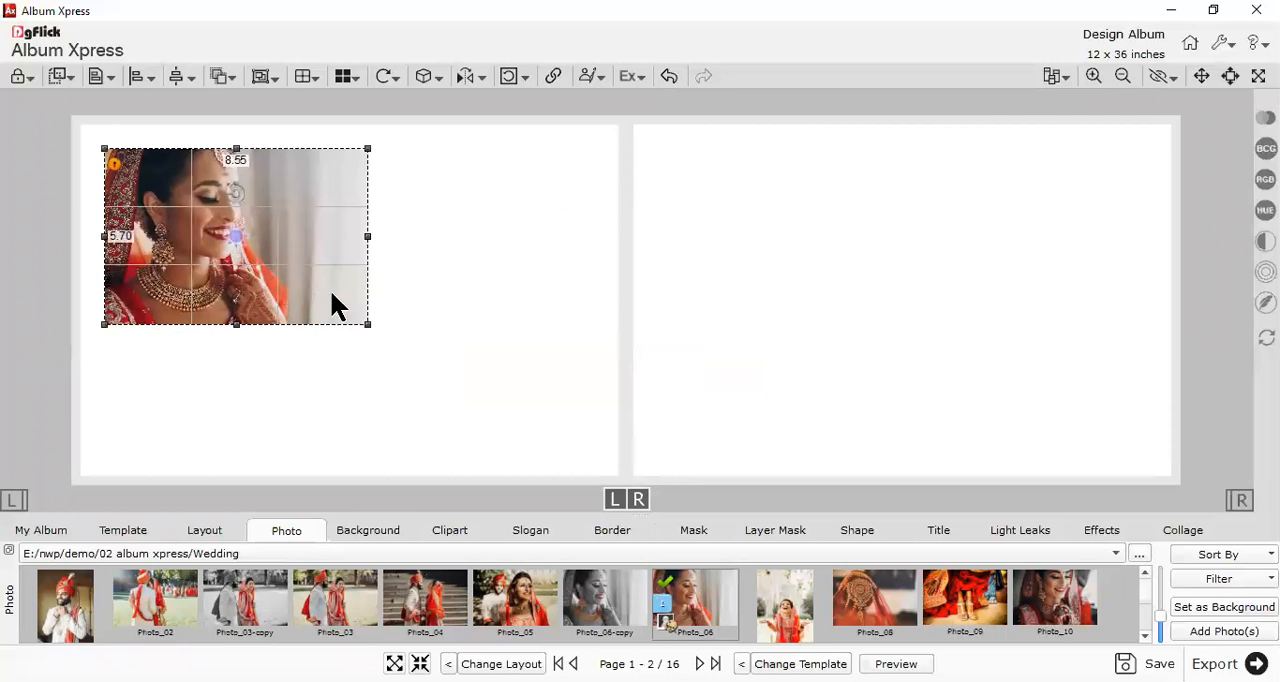
- Enlarge the bride photo on the left page to about 12.99 by 8.66 inches and move it toward the page's middle
{"action": "left_click_drag", "start_coordinate": [369, 326], "coordinate": [535, 436]}
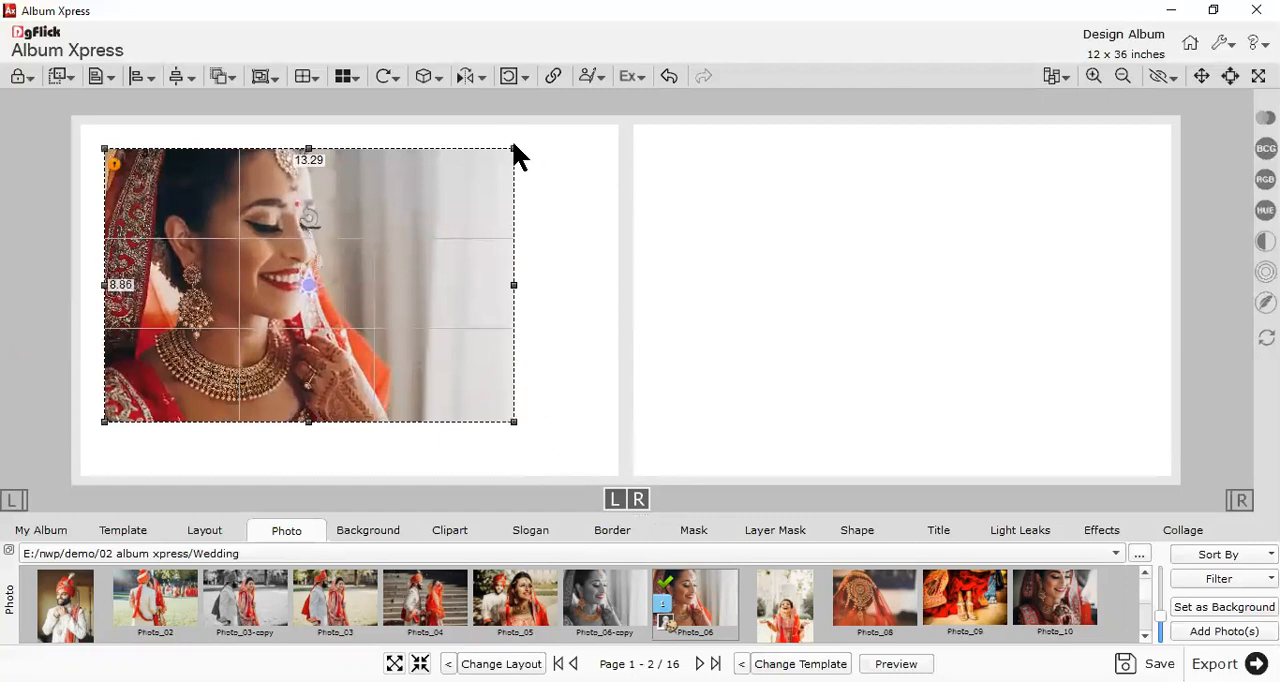
{"action": "mouse_move", "coordinate": [512, 150]}
{"action": "left_mouse_down"}
{"action": "mouse_move", "coordinate": [586, 151]}
{"action": "mouse_move", "coordinate": [530, 138]}
{"action": "left_mouse_up"}
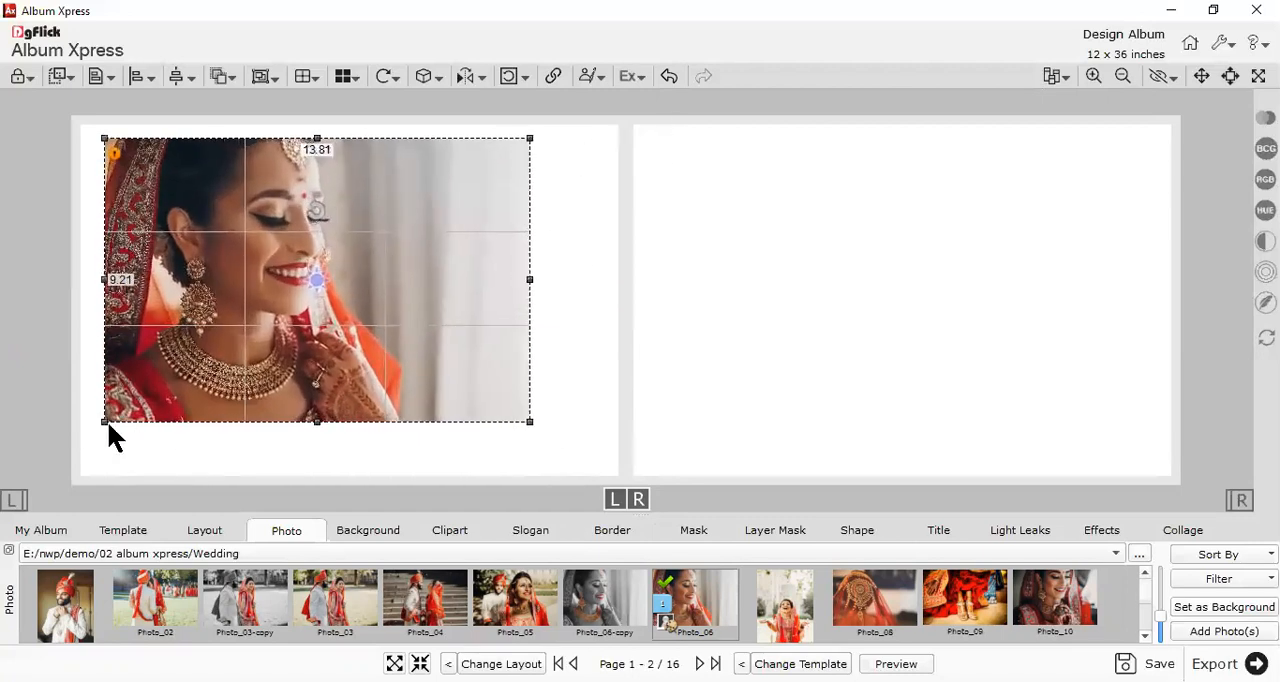
{"action": "left_click_drag", "start_coordinate": [97, 439], "coordinate": [122, 421]}
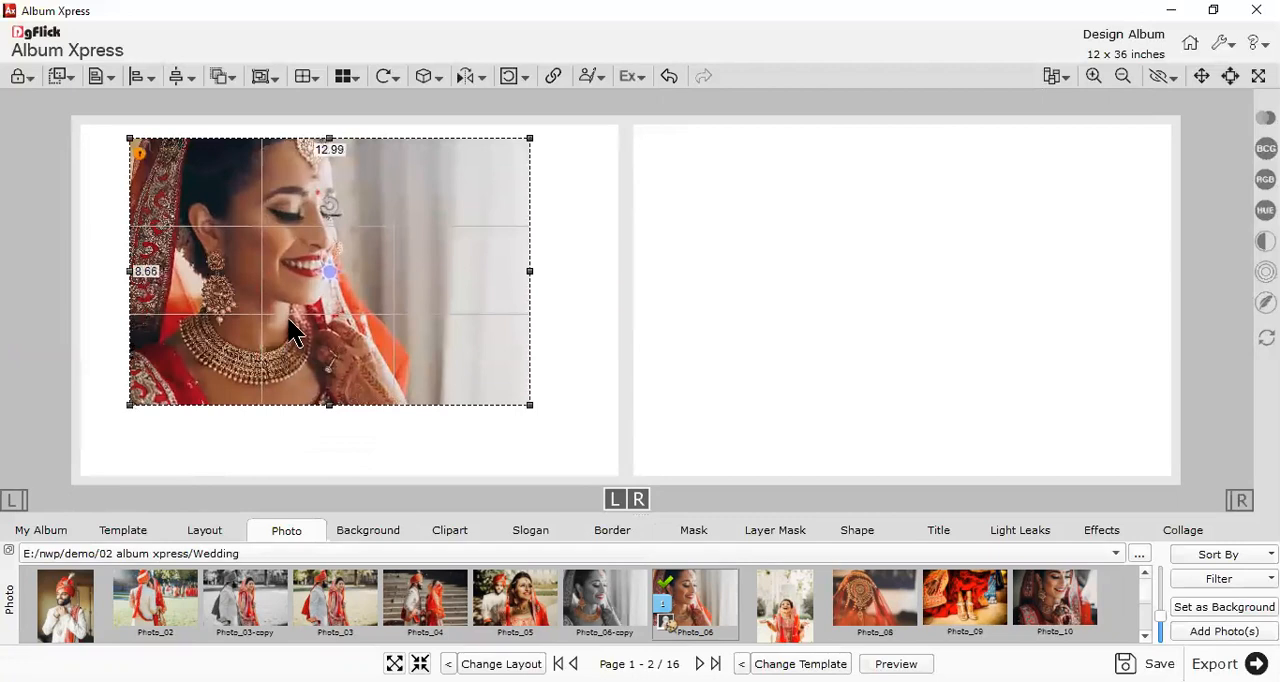
{"action": "left_click_drag", "start_coordinate": [295, 325], "coordinate": [315, 360]}
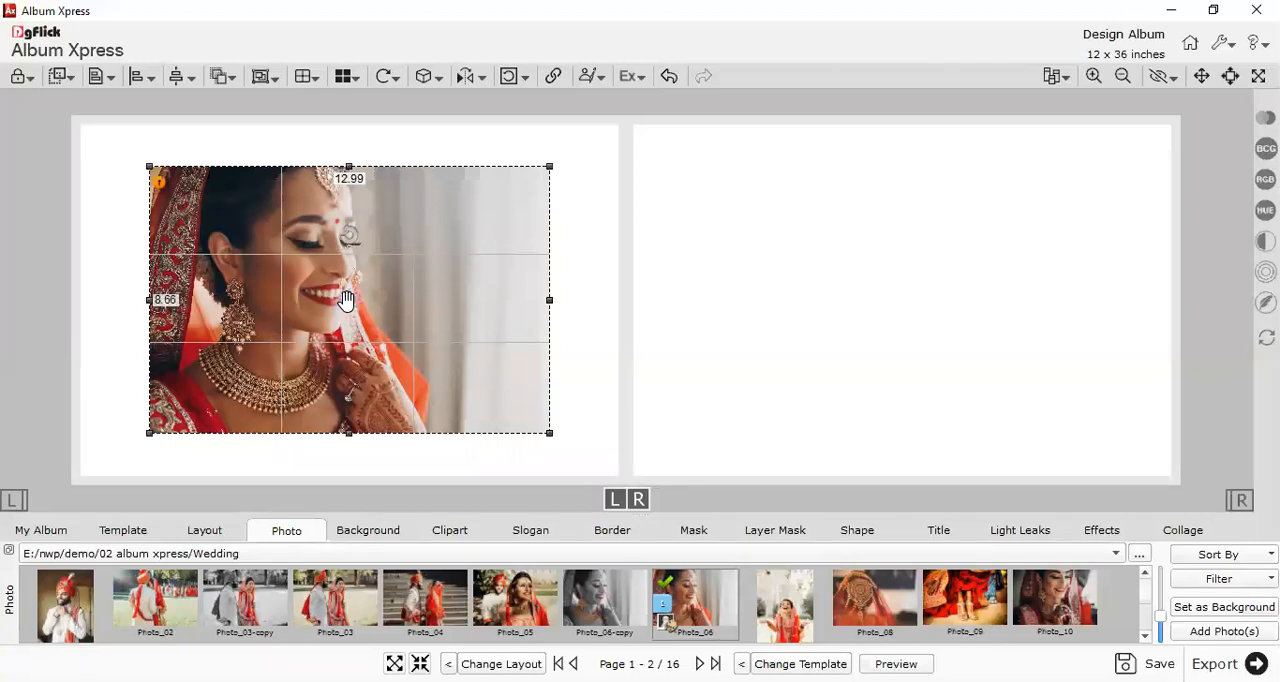
- Zoom the bride photo in within its frame, shift the visible area, and zoom the photo back out
{"action": "scroll", "coordinate": [345, 300], "scroll_direction": "up", "scroll_amount": 5}
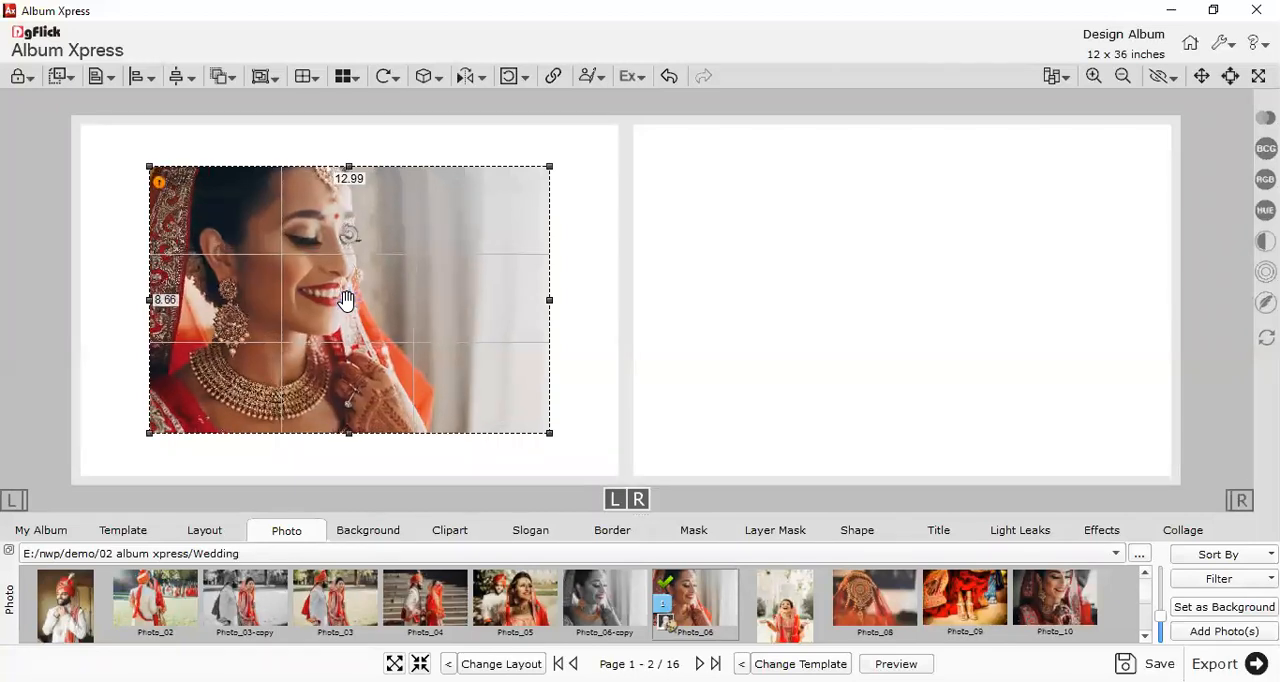
{"action": "scroll", "coordinate": [345, 300], "scroll_direction": "up", "scroll_amount": 2}
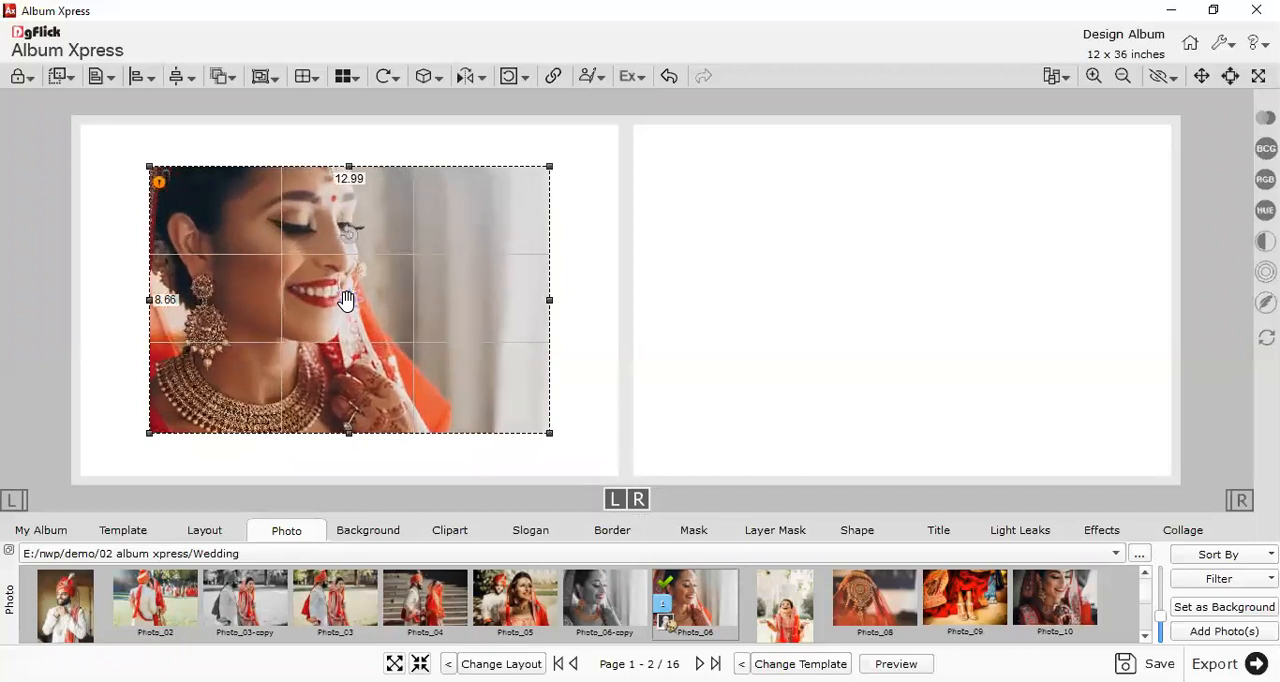
{"action": "left_click_drag", "start_coordinate": [345, 300], "coordinate": [368, 377]}
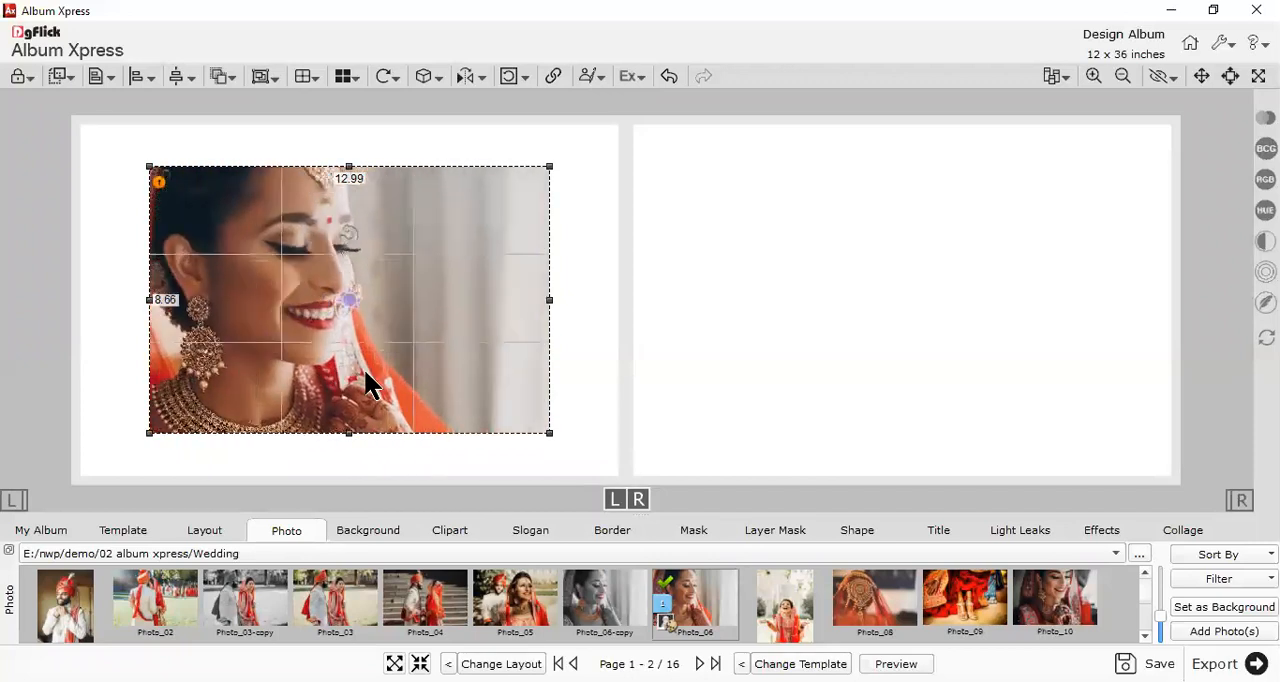
{"action": "scroll", "coordinate": [350, 303], "scroll_direction": "down", "scroll_amount": 7}
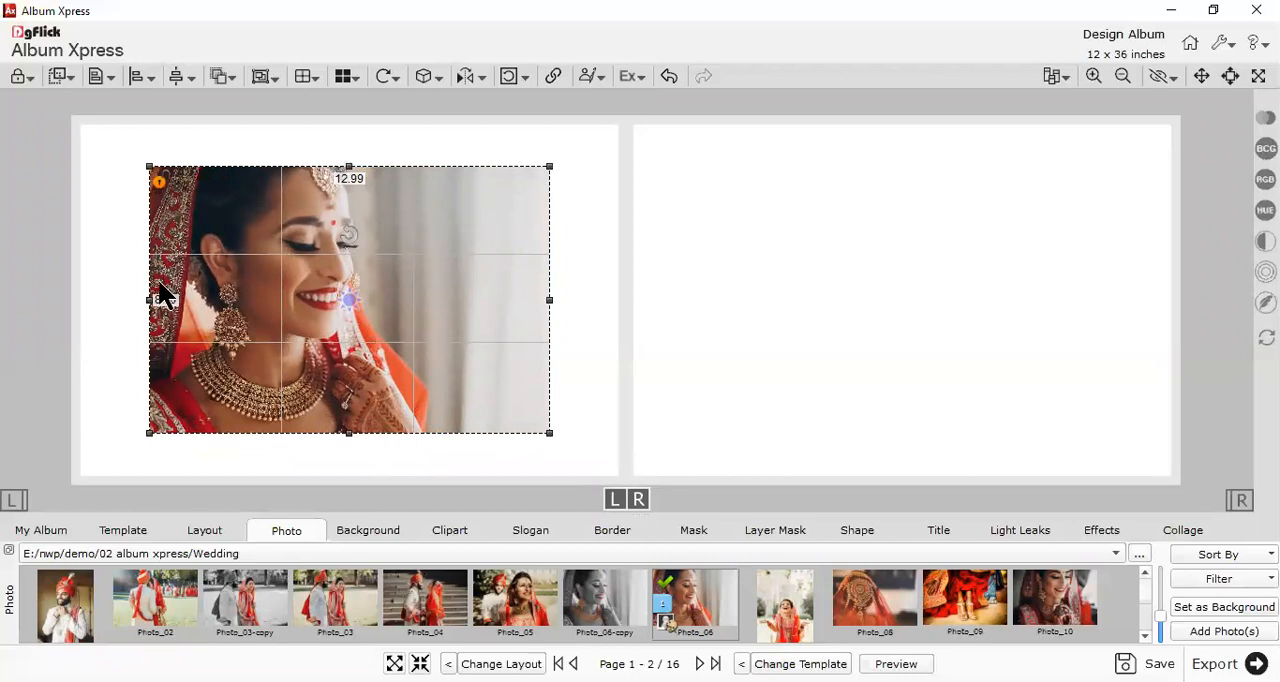
- Stretch the bride photo's frame to about 15.21 by 9.72 inches and centre it on the left page
{"action": "left_click_drag", "start_coordinate": [349, 432], "coordinate": [350, 465]}
{"action": "left_click_drag", "start_coordinate": [550, 318], "coordinate": [618, 332]}
{"action": "left_click", "coordinate": [748, 342]}
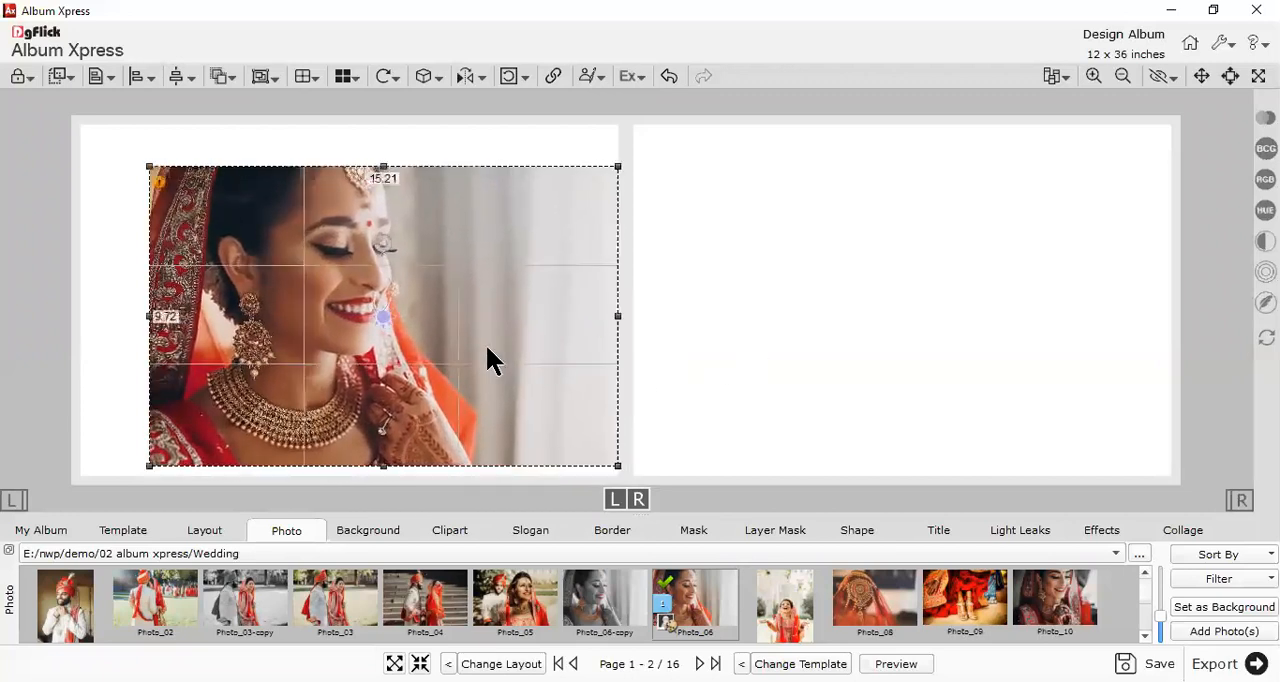
{"action": "left_click_drag", "start_coordinate": [497, 357], "coordinate": [467, 338]}
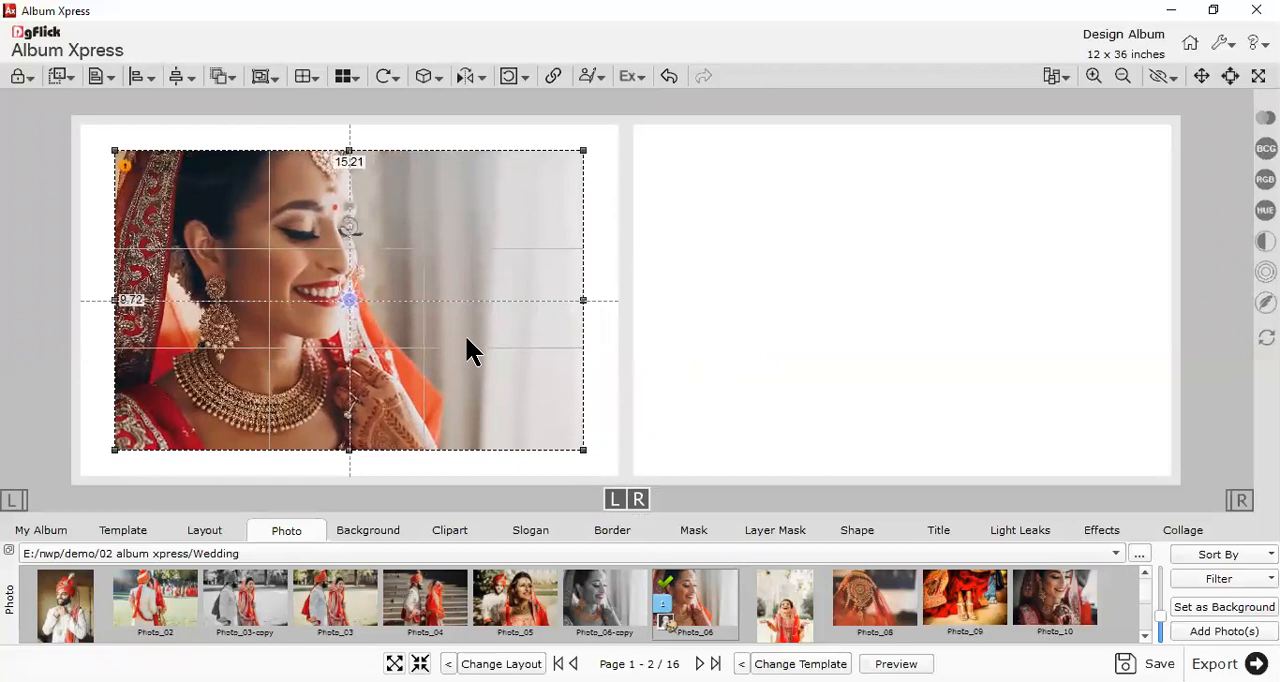
{"action": "left_click", "coordinate": [592, 352]}
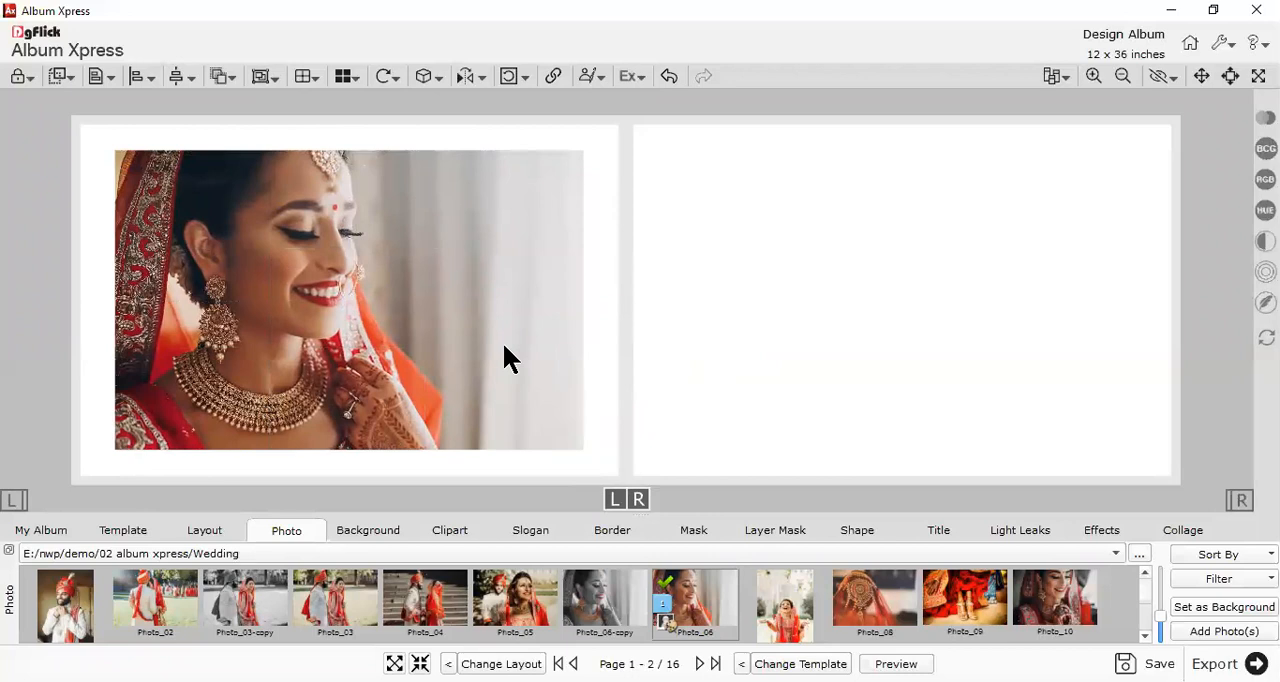
- Enlarge the bride photo to about 16.47 by 10.53 inches, keeping it centred on the left page
{"action": "left_click_drag", "start_coordinate": [500, 345], "coordinate": [466, 319]}
{"action": "left_click_drag", "start_coordinate": [565, 430], "coordinate": [588, 449]}
{"action": "left_click_drag", "start_coordinate": [536, 405], "coordinate": [551, 418]}
{"action": "left_click", "coordinate": [551, 418]}
{"action": "left_click", "coordinate": [348, 305]}
- Zoom deep into the bride photo inside its frame to check its quality rating, and zoom back out to the wider crop
{"action": "scroll", "coordinate": [344, 304], "scroll_direction": "up", "scroll_amount": 5}
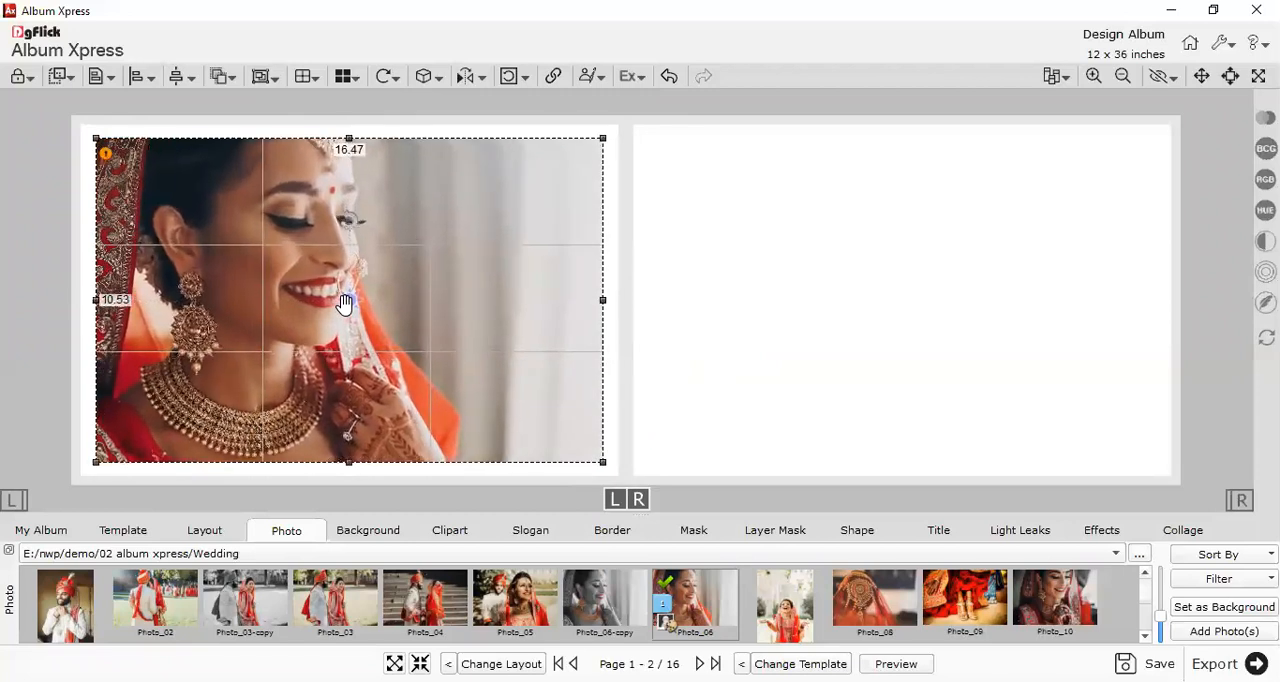
{"action": "scroll", "coordinate": [344, 304], "scroll_direction": "up", "scroll_amount": 5}
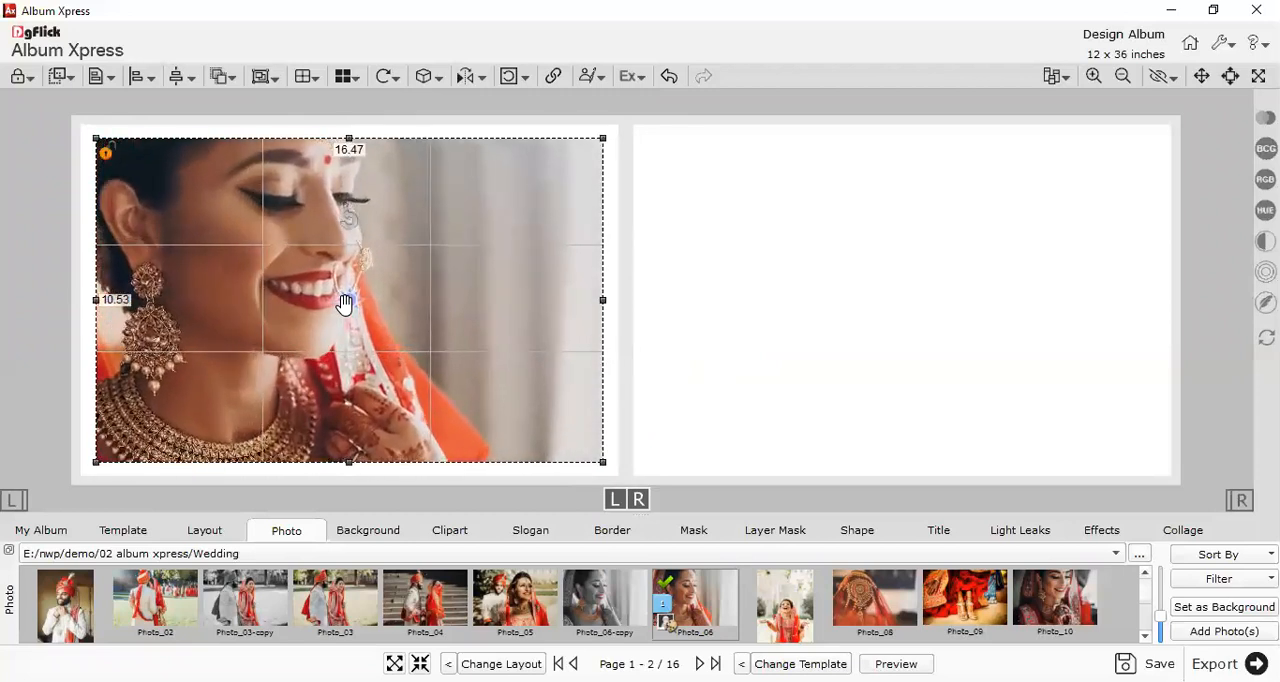
{"action": "scroll", "coordinate": [344, 304], "scroll_direction": "up", "scroll_amount": 5}
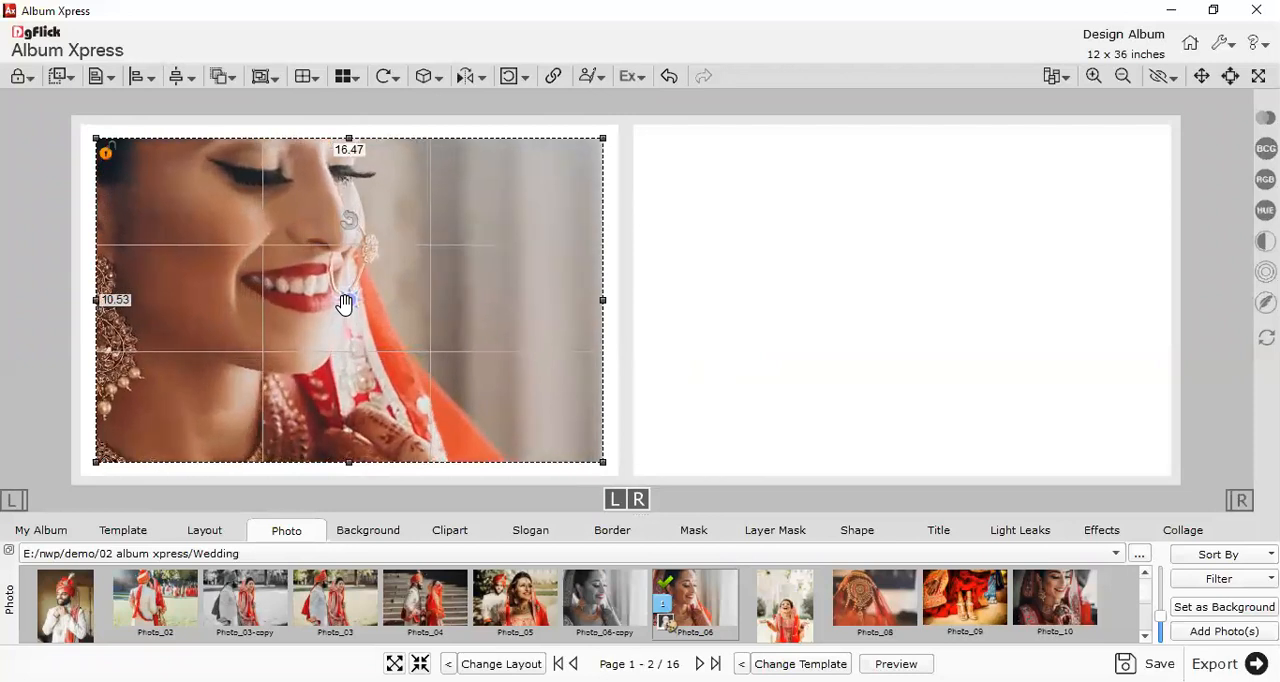
{"action": "scroll", "coordinate": [344, 304], "scroll_direction": "up", "scroll_amount": 3}
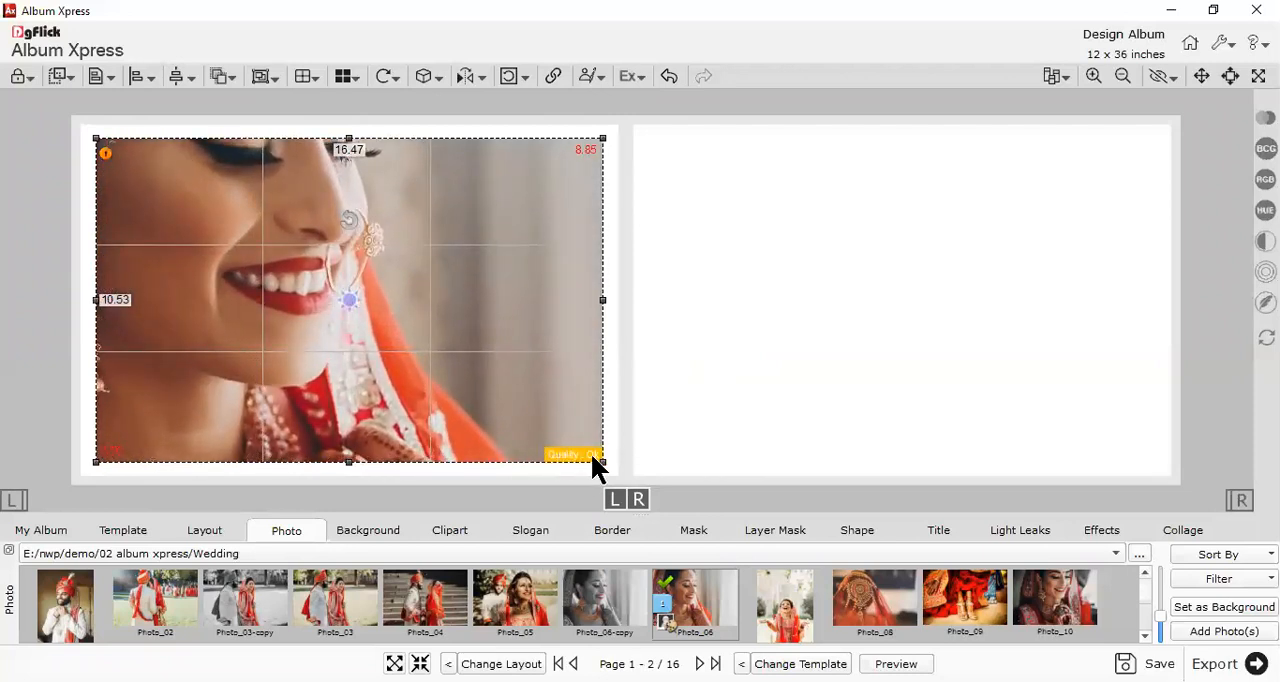
{"action": "scroll", "coordinate": [374, 322], "scroll_direction": "up", "scroll_amount": 4}
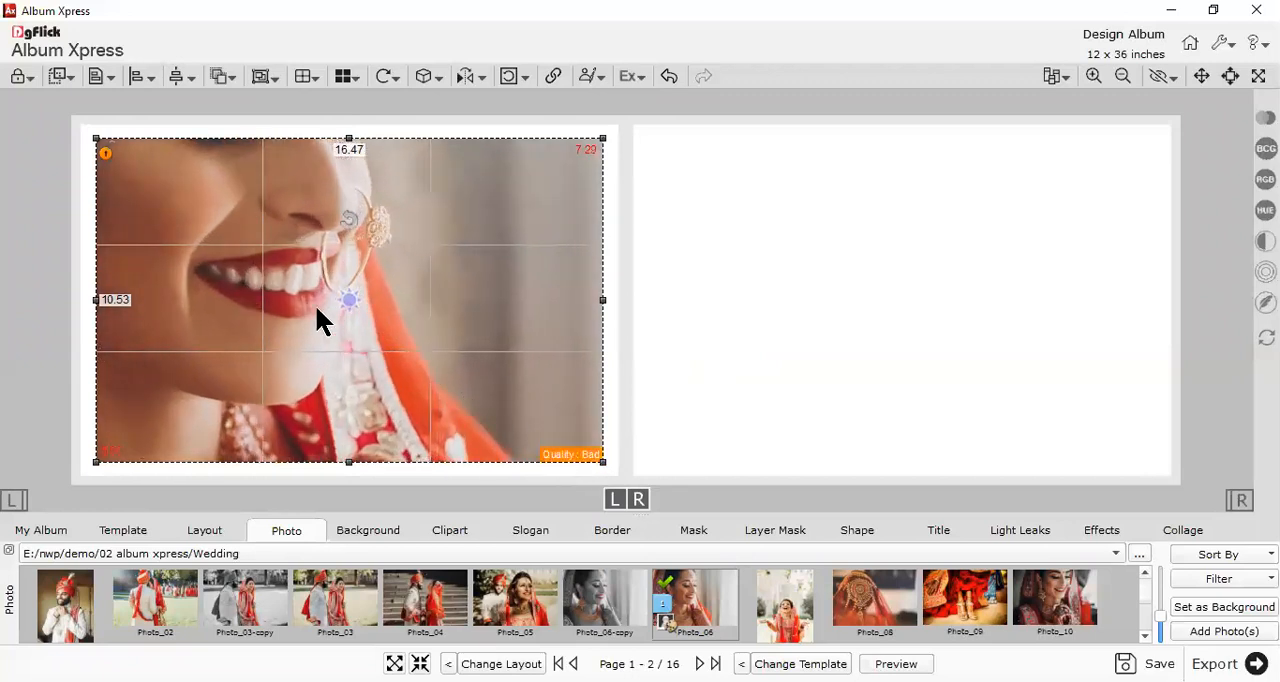
{"action": "scroll", "coordinate": [345, 322], "scroll_direction": "up", "scroll_amount": 3}
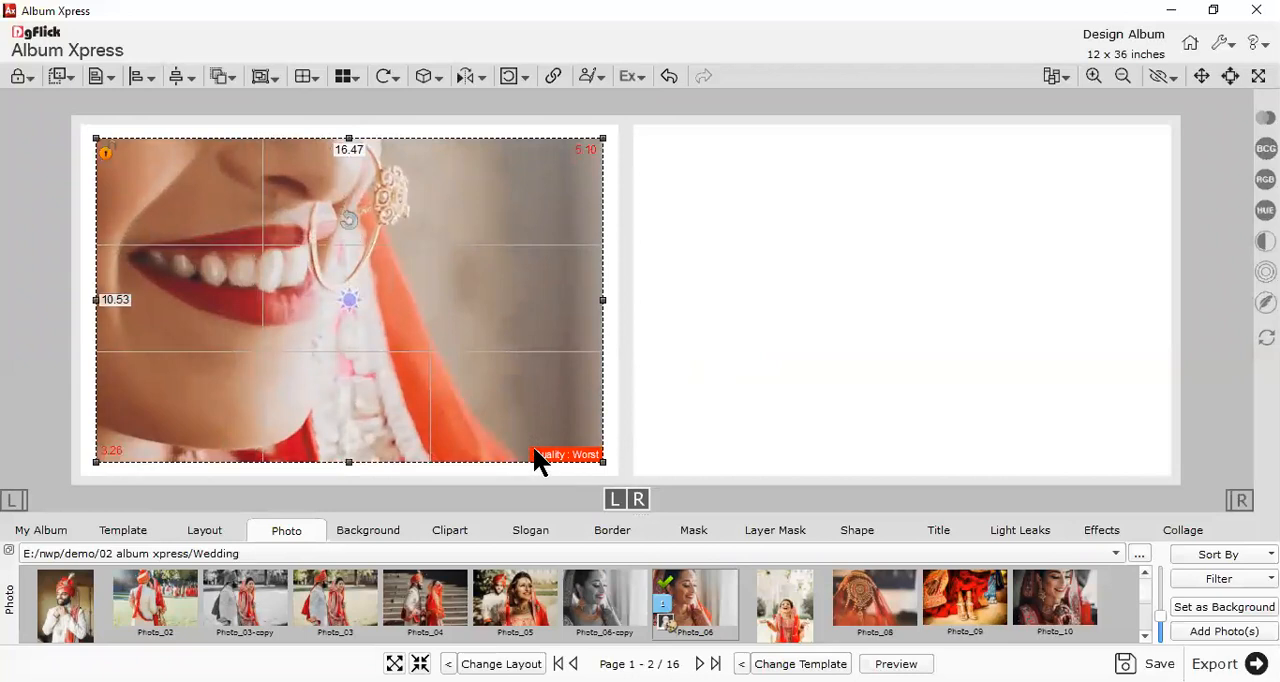
{"action": "scroll", "coordinate": [345, 298], "scroll_direction": "down", "scroll_amount": 2}
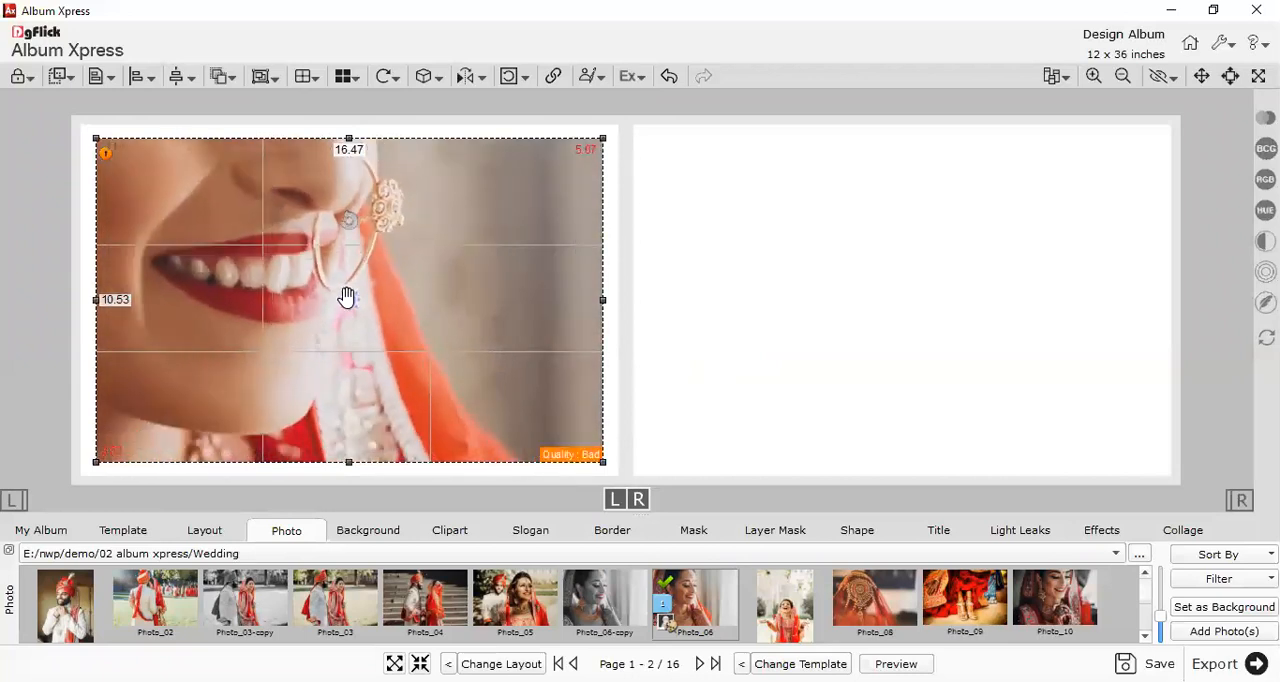
{"action": "scroll", "coordinate": [348, 303], "scroll_direction": "down", "scroll_amount": 8}
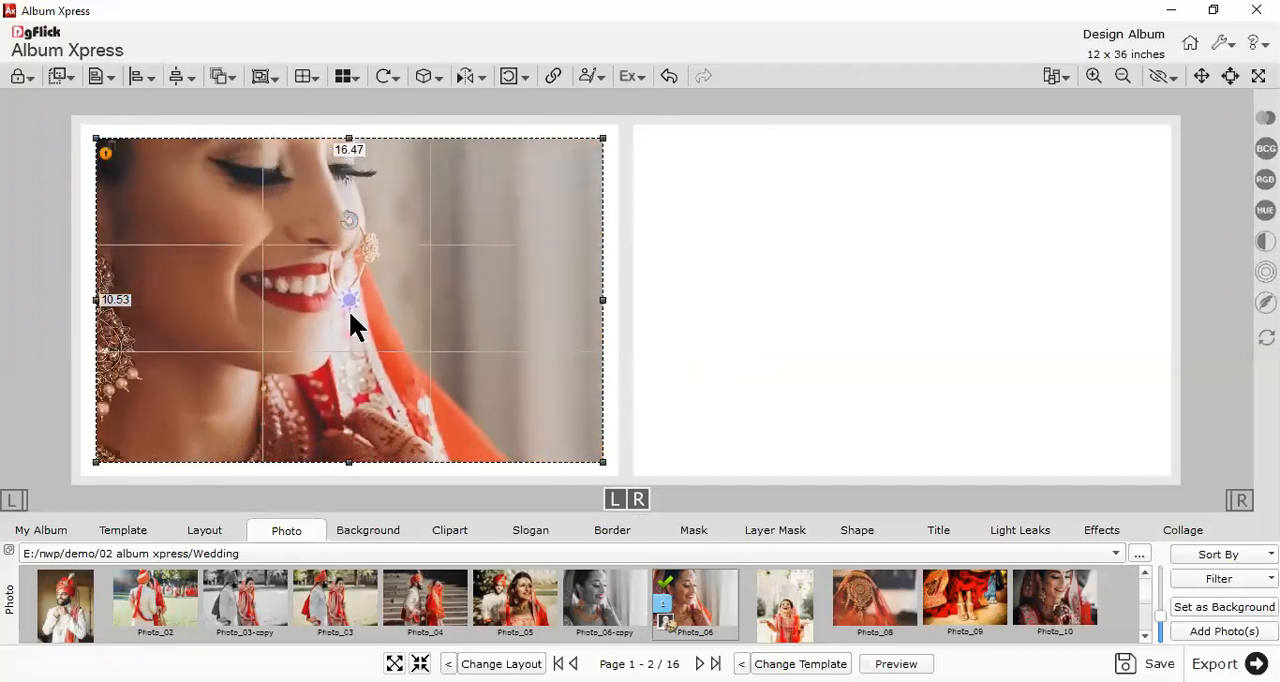
{"action": "scroll", "coordinate": [365, 305], "scroll_direction": "down", "scroll_amount": 8}
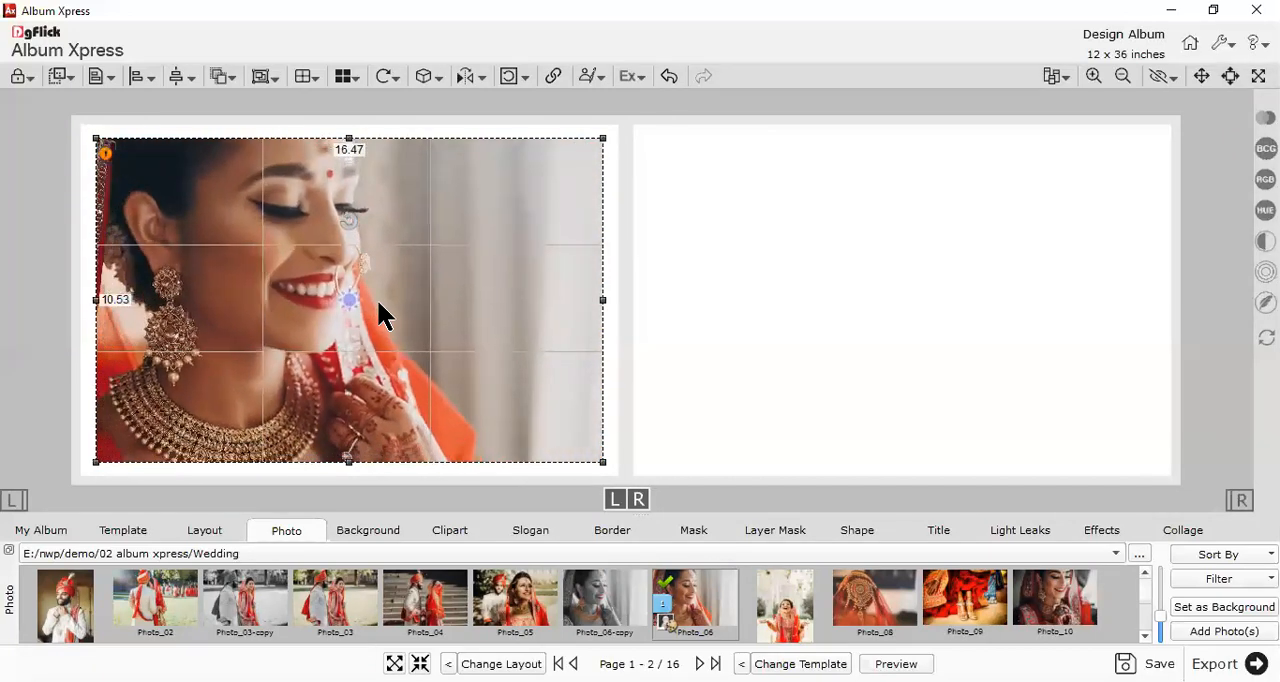
{"action": "scroll", "coordinate": [380, 335], "scroll_direction": "down", "scroll_amount": 4}
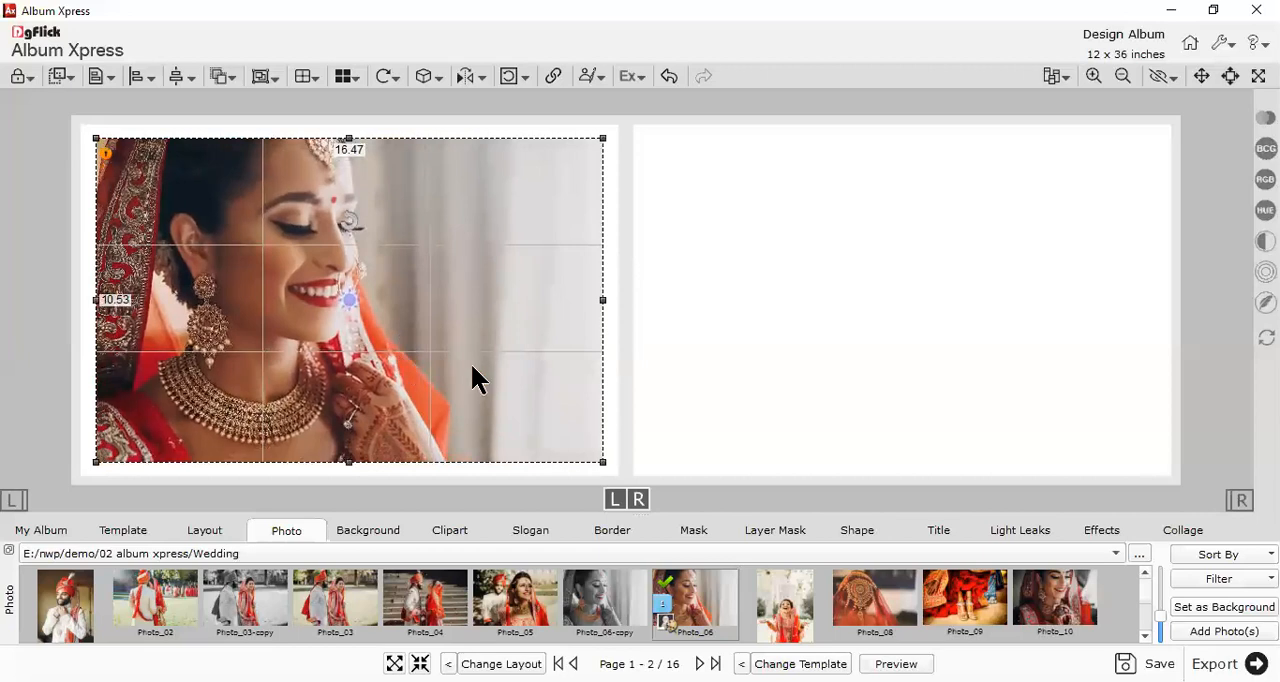
- Move the bride photo to the left page's upper-left corner and enlarge it to cover nearly the whole page
{"action": "left_click_drag", "start_coordinate": [542, 382], "coordinate": [514, 363]}
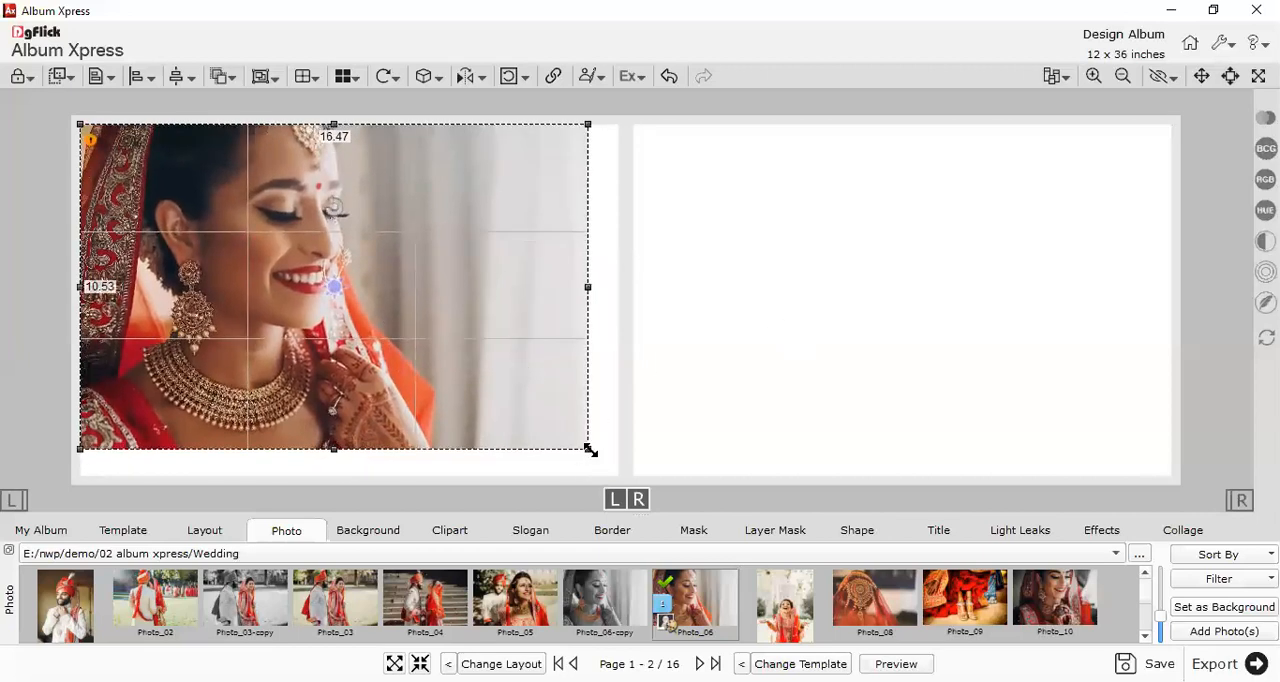
{"action": "left_click_drag", "start_coordinate": [590, 450], "coordinate": [643, 480]}
{"action": "left_click", "coordinate": [714, 397]}
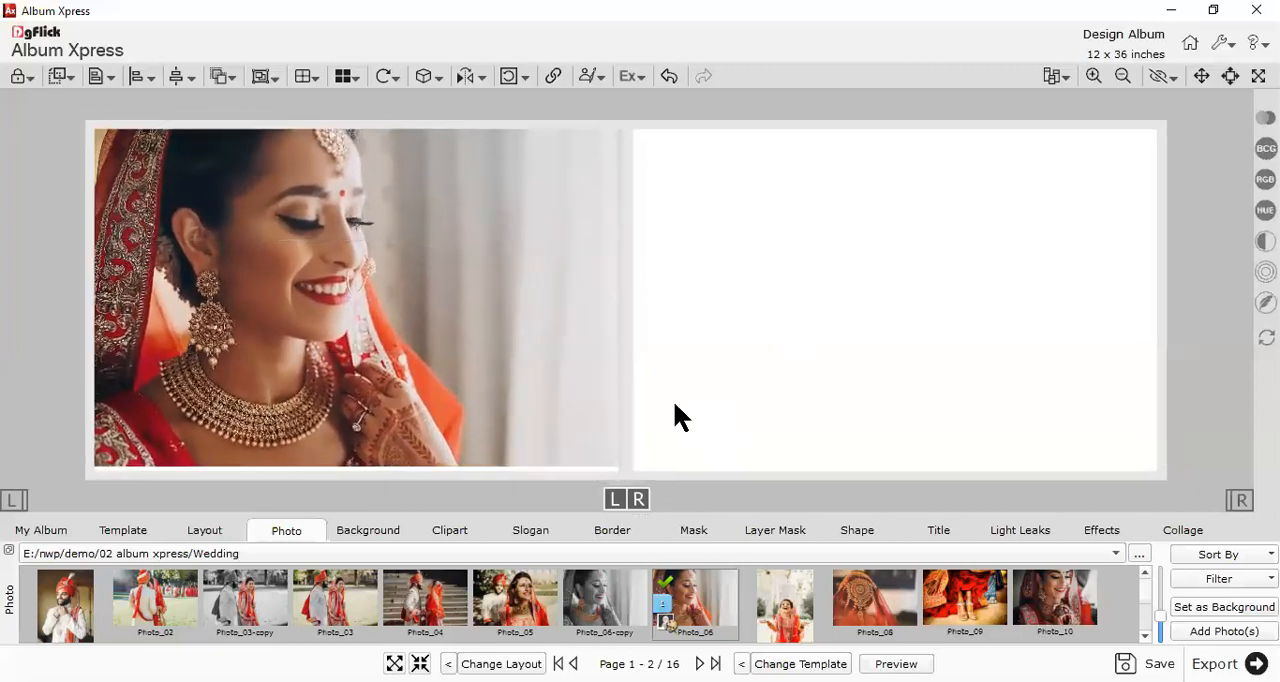
- Place the photo of the bride with outstretched arms over the large photo's right side and resize its frame wider
{"action": "left_click_drag", "start_coordinate": [781, 606], "coordinate": [664, 327]}
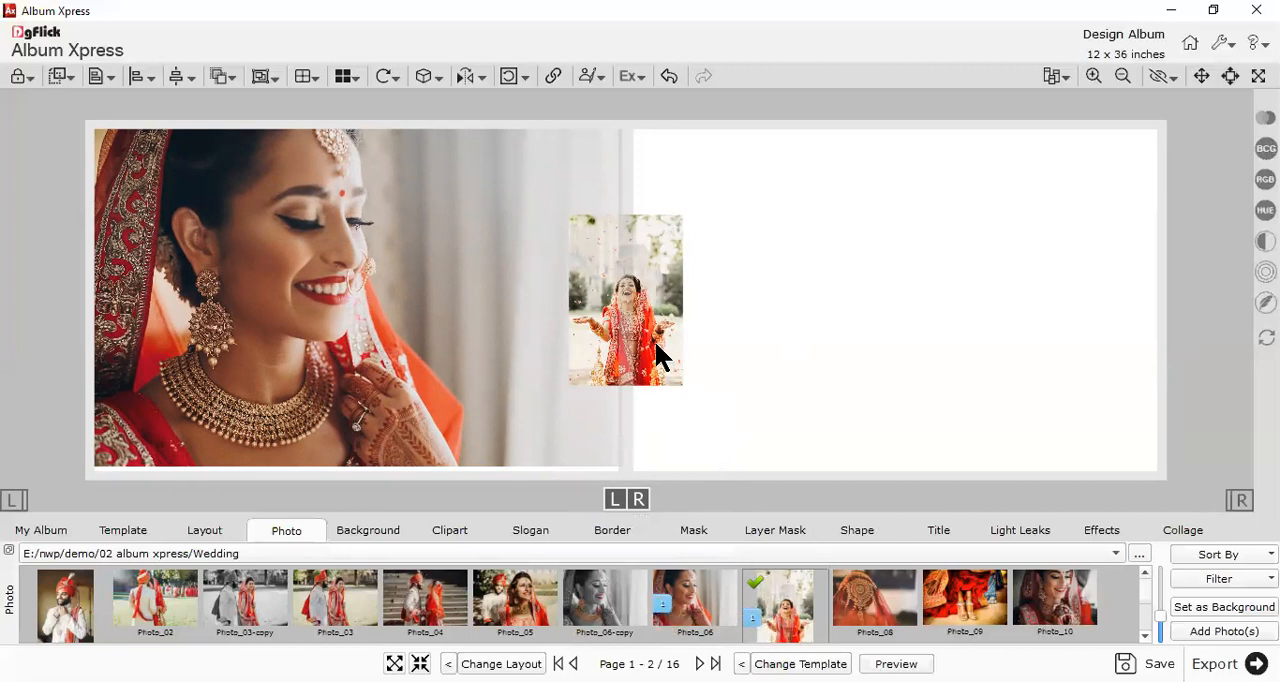
{"action": "left_click_drag", "start_coordinate": [655, 342], "coordinate": [587, 317]}
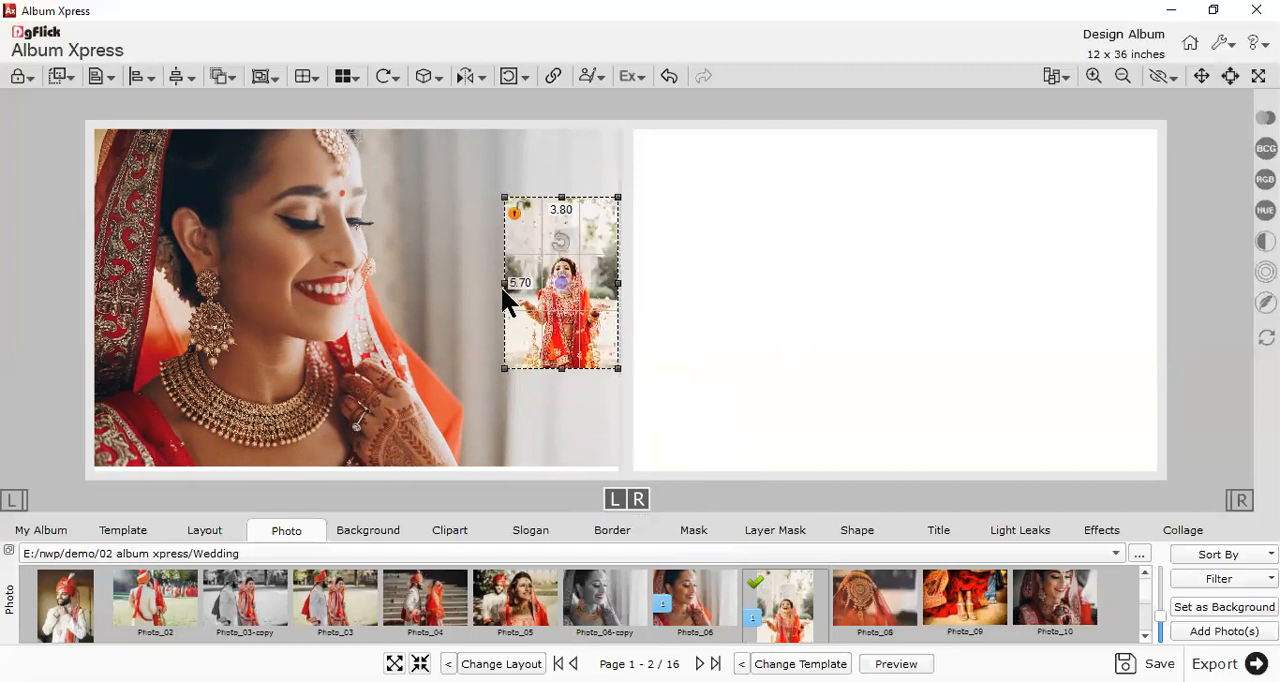
{"action": "left_click_drag", "start_coordinate": [504, 284], "coordinate": [478, 278]}
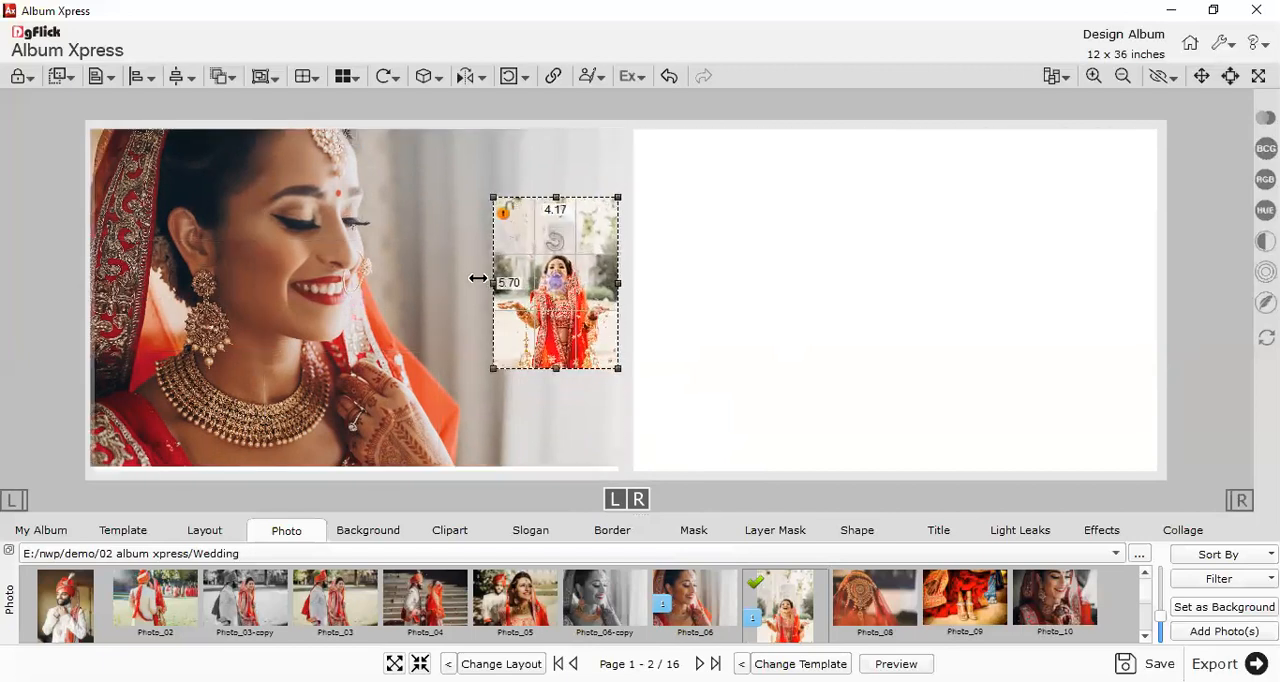
{"action": "left_click_drag", "start_coordinate": [555, 198], "coordinate": [554, 228]}
{"action": "left_click_drag", "start_coordinate": [590, 334], "coordinate": [626, 394]}
{"action": "left_click", "coordinate": [688, 370]}
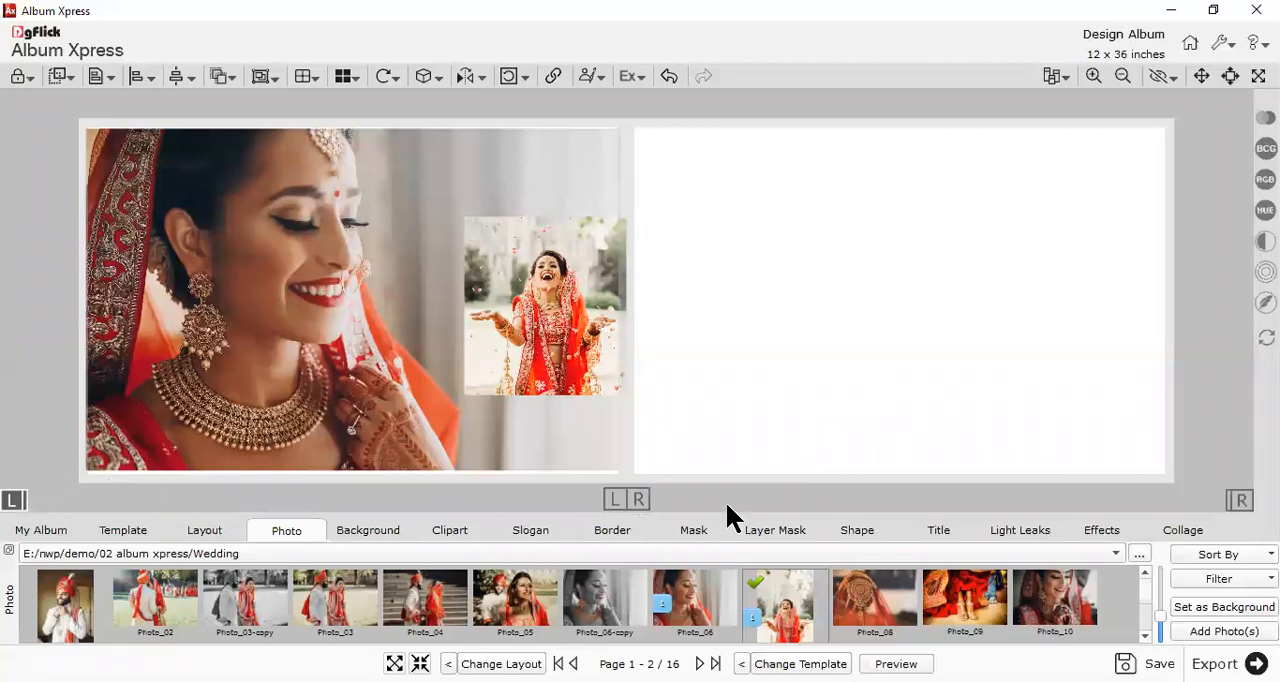
- Add Photo_03 to the right page's upper-left corner and enlarge it to about 16.96 by 11.30 inches
{"action": "scroll", "coordinate": [935, 328], "scroll_direction": "down", "scroll_amount": 1}
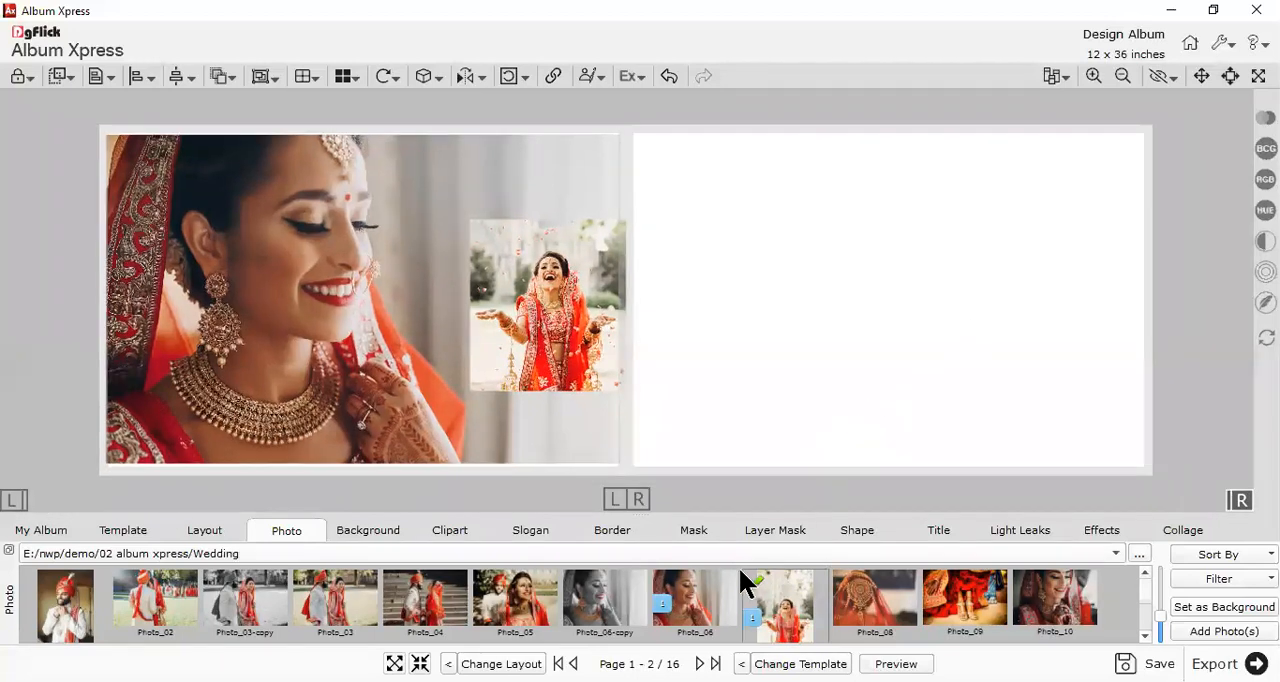
{"action": "left_click_drag", "start_coordinate": [345, 605], "coordinate": [741, 283]}
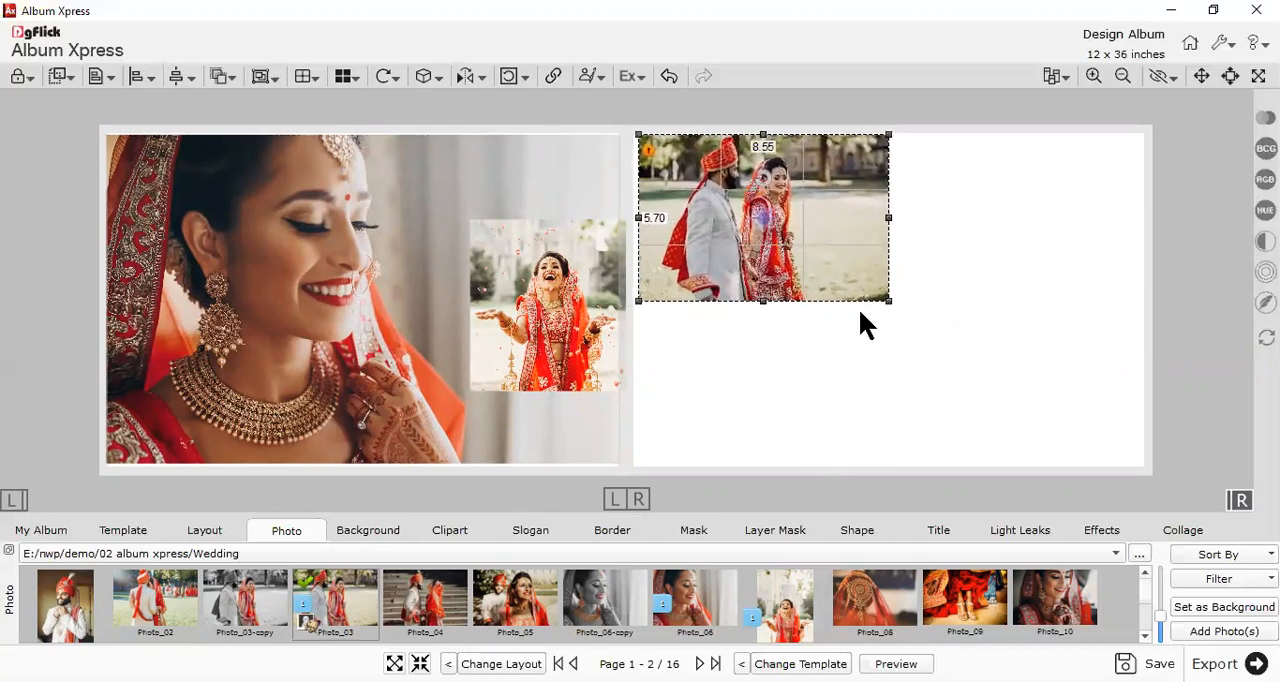
{"action": "left_click_drag", "start_coordinate": [890, 300], "coordinate": [1186, 512]}
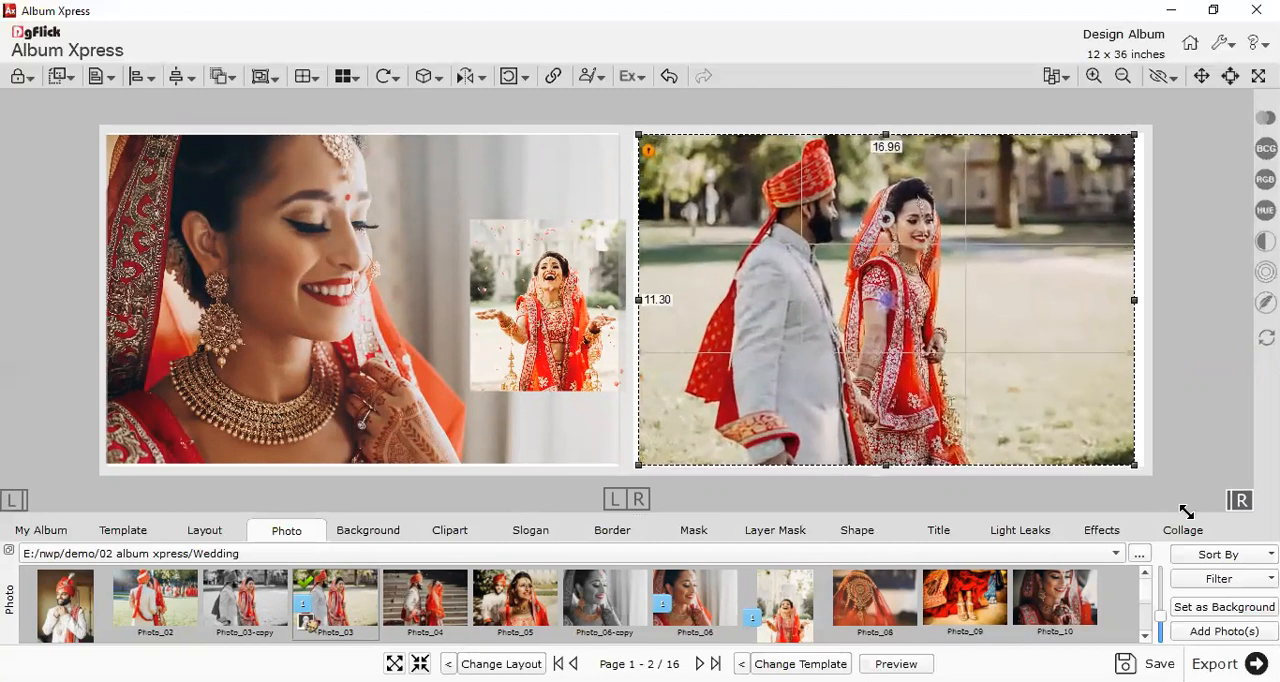
- Crop the Photo_03 frame to about 9.65 inches wide and shift the image inside it to show the whole couple
{"action": "left_click_drag", "start_coordinate": [1136, 299], "coordinate": [921, 303]}
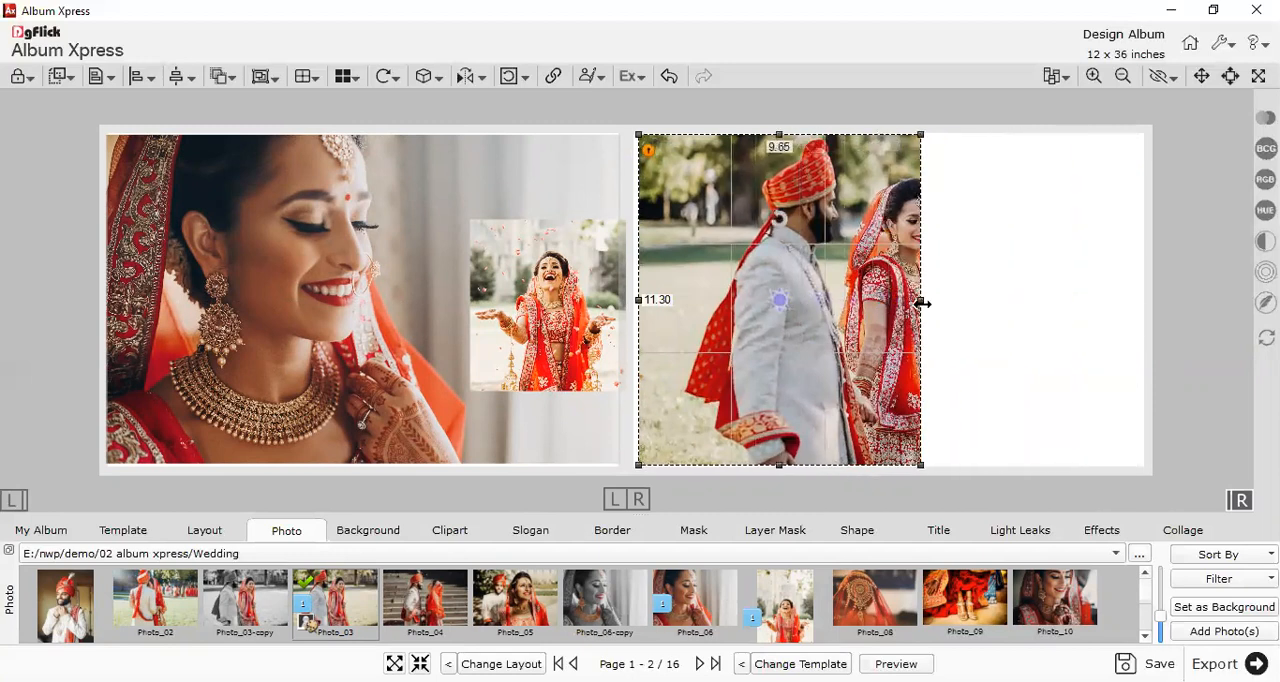
{"action": "left_click_drag", "start_coordinate": [779, 300], "coordinate": [706, 309]}
{"action": "left_click", "coordinate": [1045, 272]}
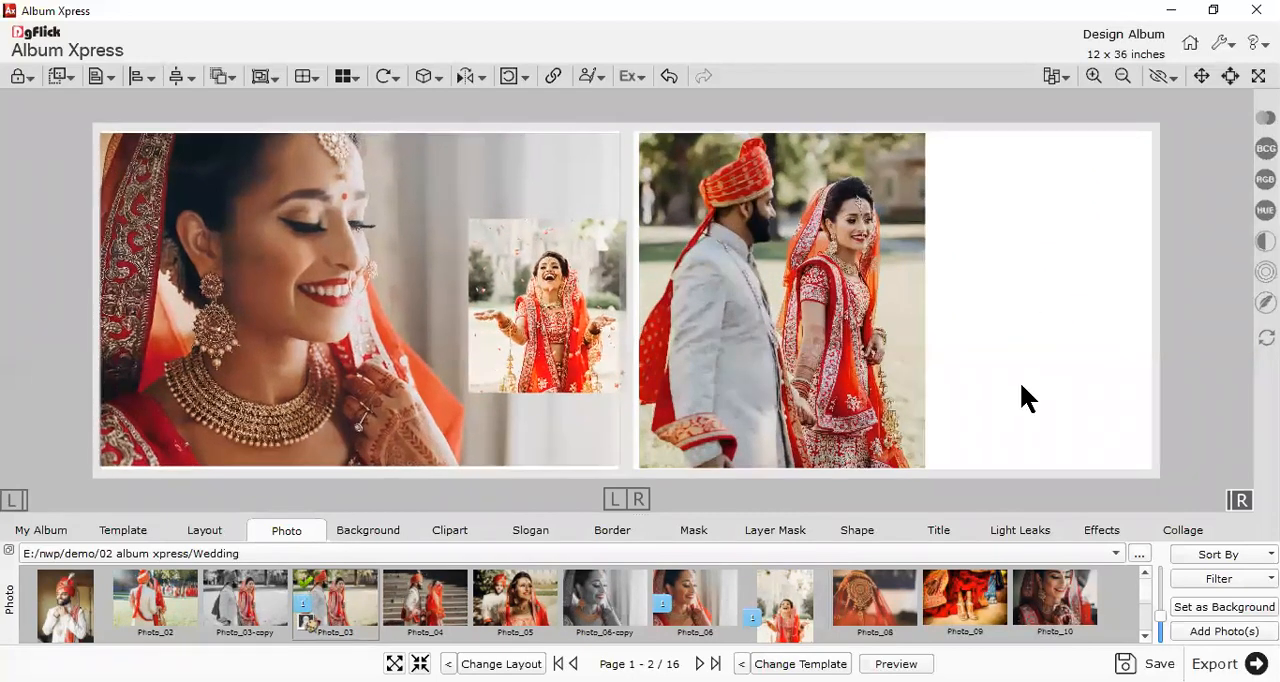
- Add Photo_02 to the right page's upper-right corner beside the couple photo, sized about 7.10 by 4.73 inches
{"action": "left_click", "coordinate": [197, 590]}
{"action": "left_click_drag", "start_coordinate": [200, 590], "coordinate": [1043, 269]}
{"action": "left_click_drag", "start_coordinate": [1127, 323], "coordinate": [1075, 249]}
{"action": "left_click", "coordinate": [1093, 287]}
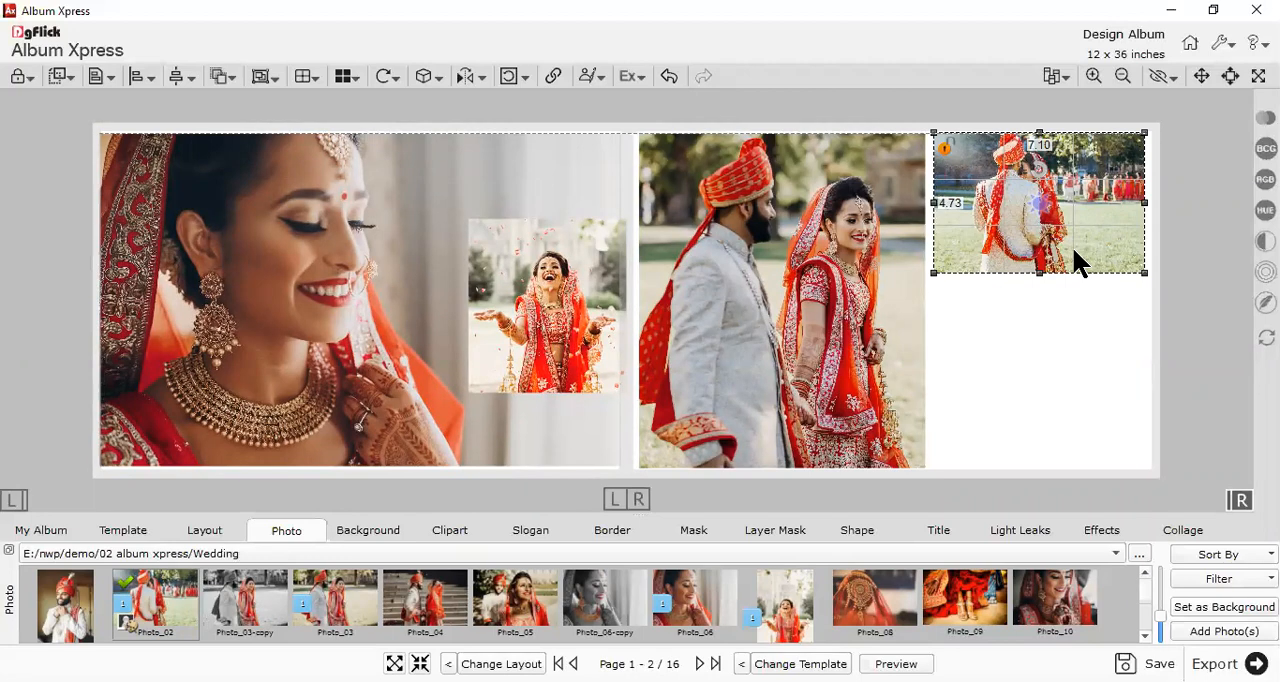
- Duplicate the Photo_02 picture on the right page and place the copy directly below the original
{"action": "right_click", "coordinate": [1060, 250]}
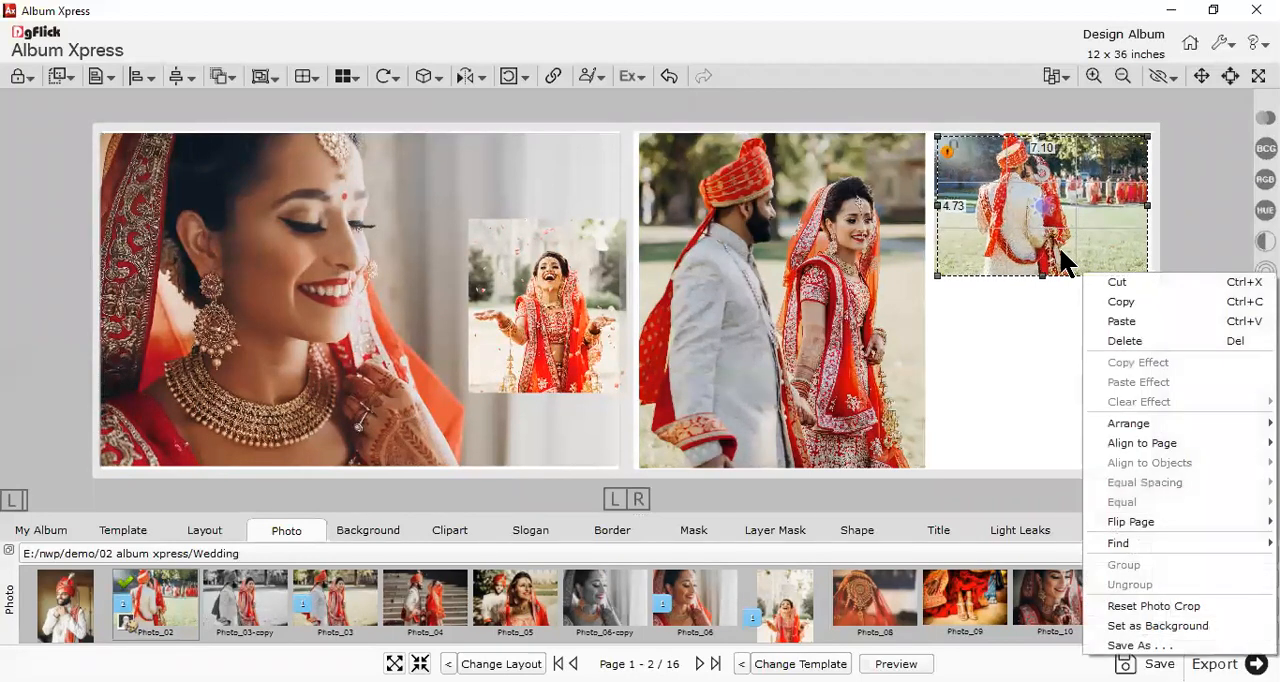
{"action": "left_click", "coordinate": [975, 350]}
{"action": "left_click_drag", "start_coordinate": [1014, 243], "coordinate": [1012, 383]}
{"action": "left_click", "coordinate": [1173, 280]}
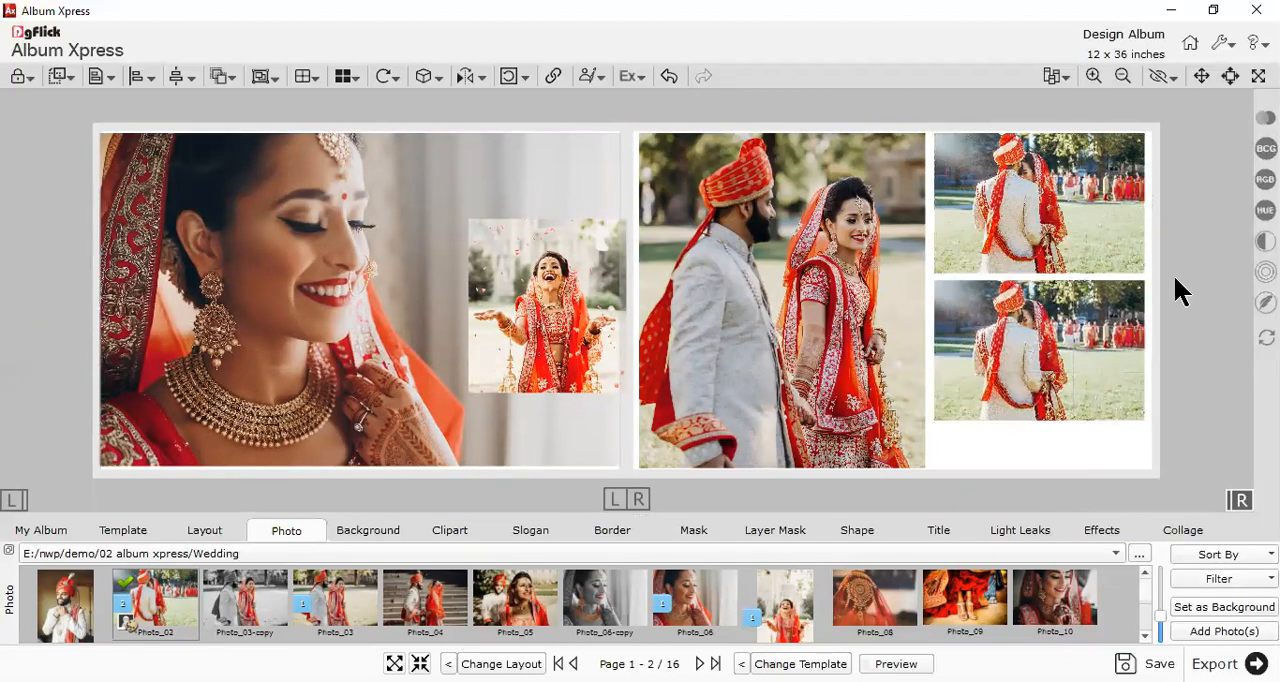
- Replace the lower duplicate of the couple photo on the right page with Photo_04
{"action": "left_click", "coordinate": [1103, 322]}
{"action": "left_click_drag", "start_coordinate": [466, 604], "coordinate": [999, 446]}
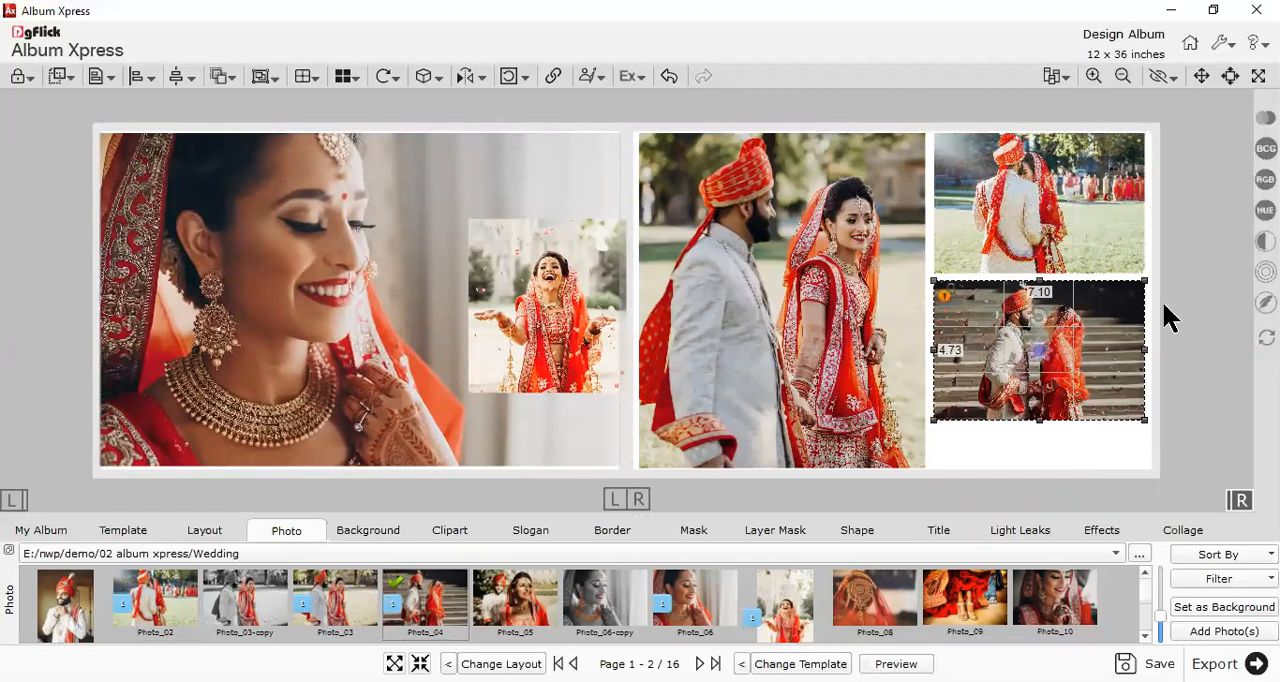
{"action": "left_click", "coordinate": [1207, 293]}
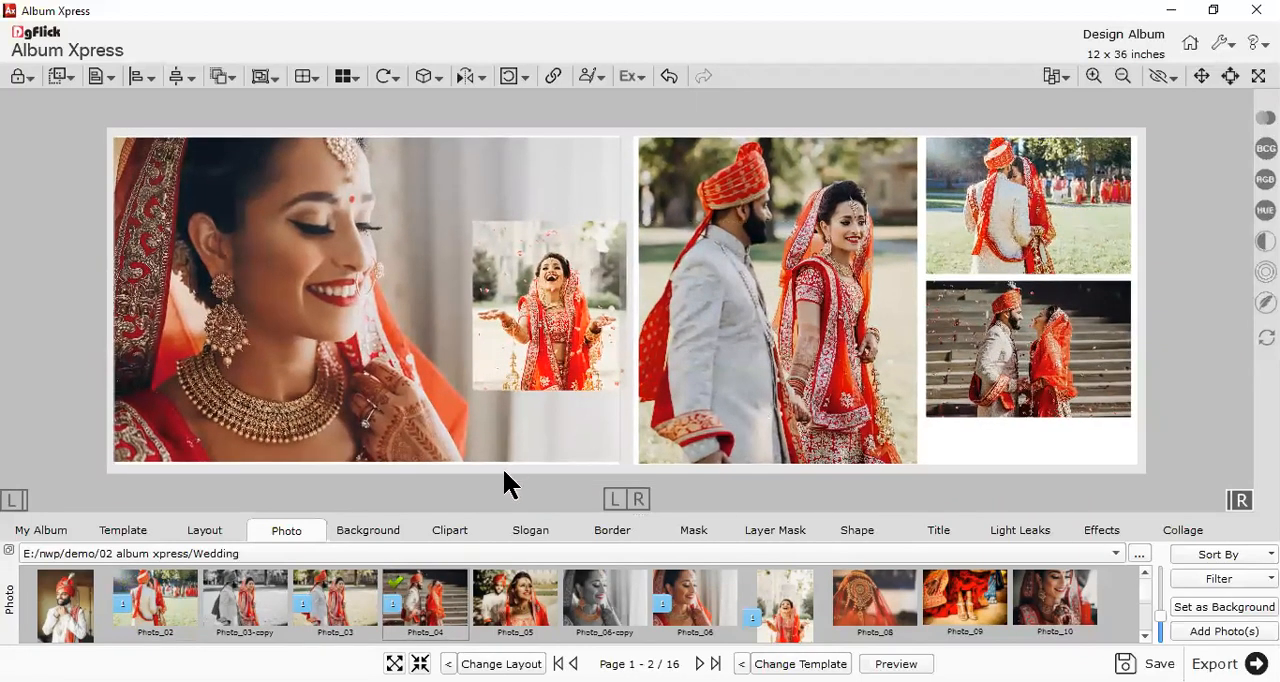
- Place a white script wording clipart from the Creations words collection below the two stacked photos and set both pages as the working area
{"action": "left_click", "coordinate": [450, 531]}
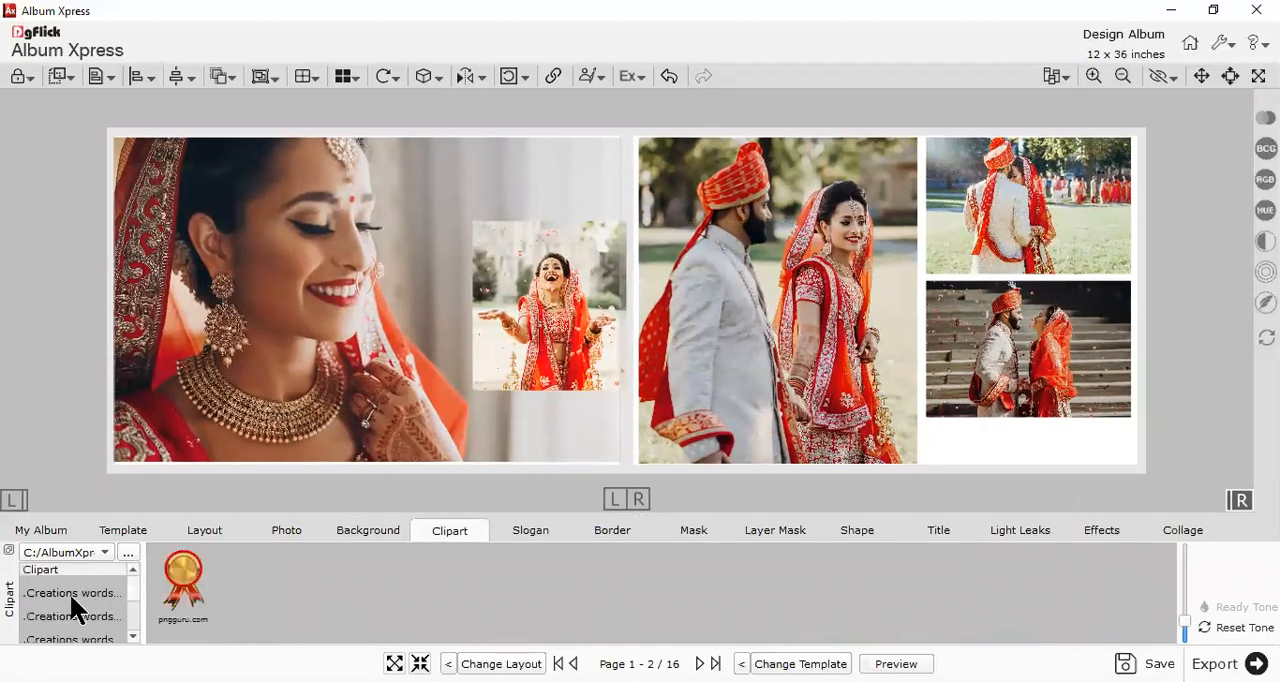
{"action": "left_click", "coordinate": [70, 593]}
{"action": "scroll", "coordinate": [883, 596], "scroll_direction": "down", "scroll_amount": 1}
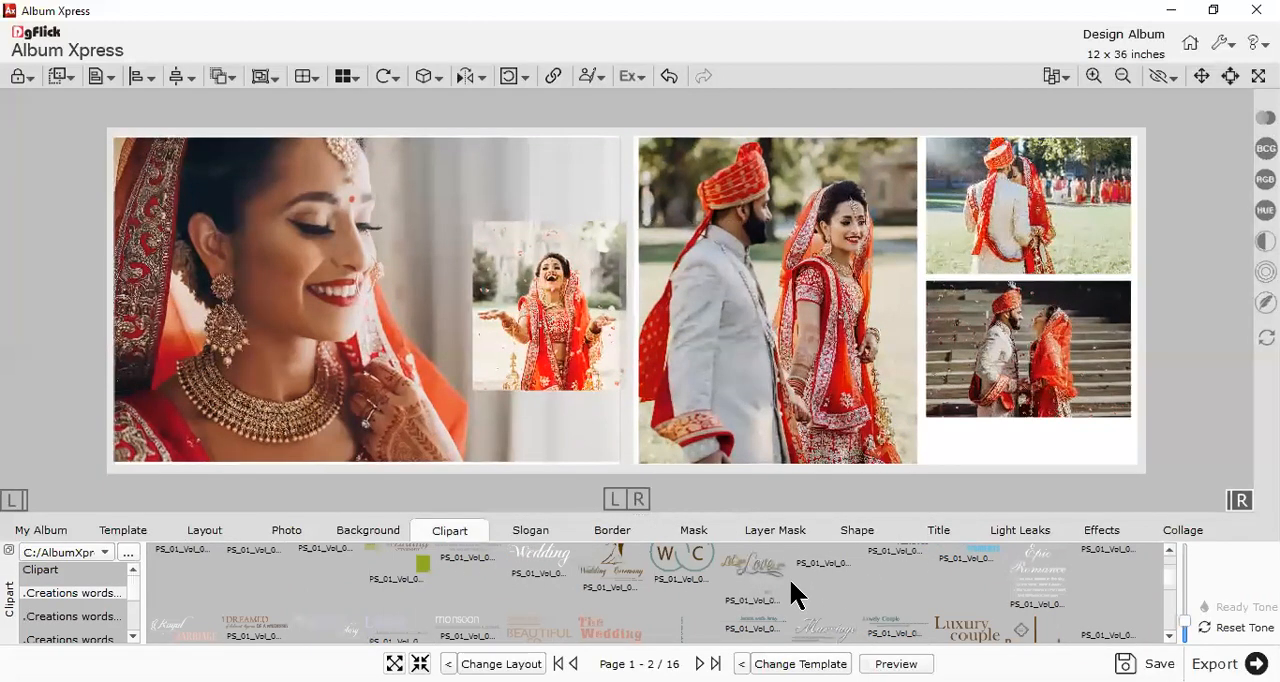
{"action": "scroll", "coordinate": [655, 612], "scroll_direction": "down", "scroll_amount": 2}
{"action": "left_click_drag", "start_coordinate": [815, 615], "coordinate": [1050, 443]}
{"action": "left_click", "coordinate": [1100, 450]}
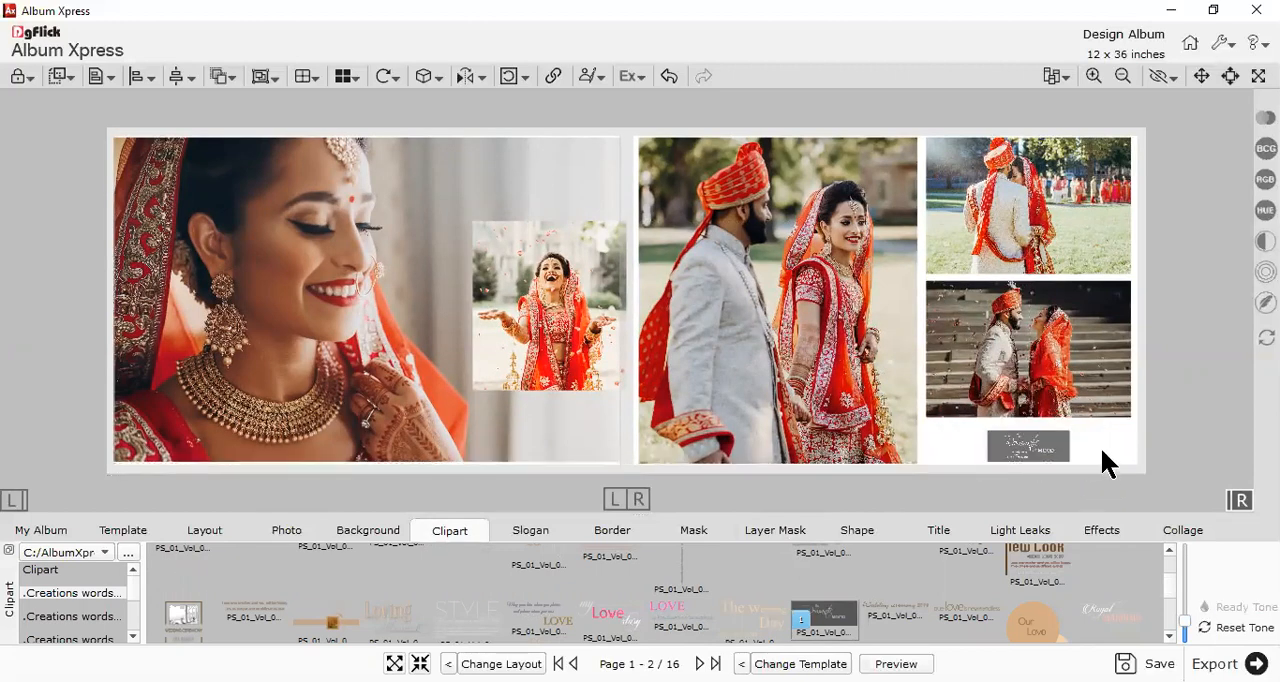
{"action": "scroll", "coordinate": [1100, 450], "scroll_direction": "down", "scroll_amount": 2}
{"action": "left_click", "coordinate": [638, 499]}
{"action": "scroll", "coordinate": [645, 388], "scroll_direction": "down", "scroll_amount": 2}
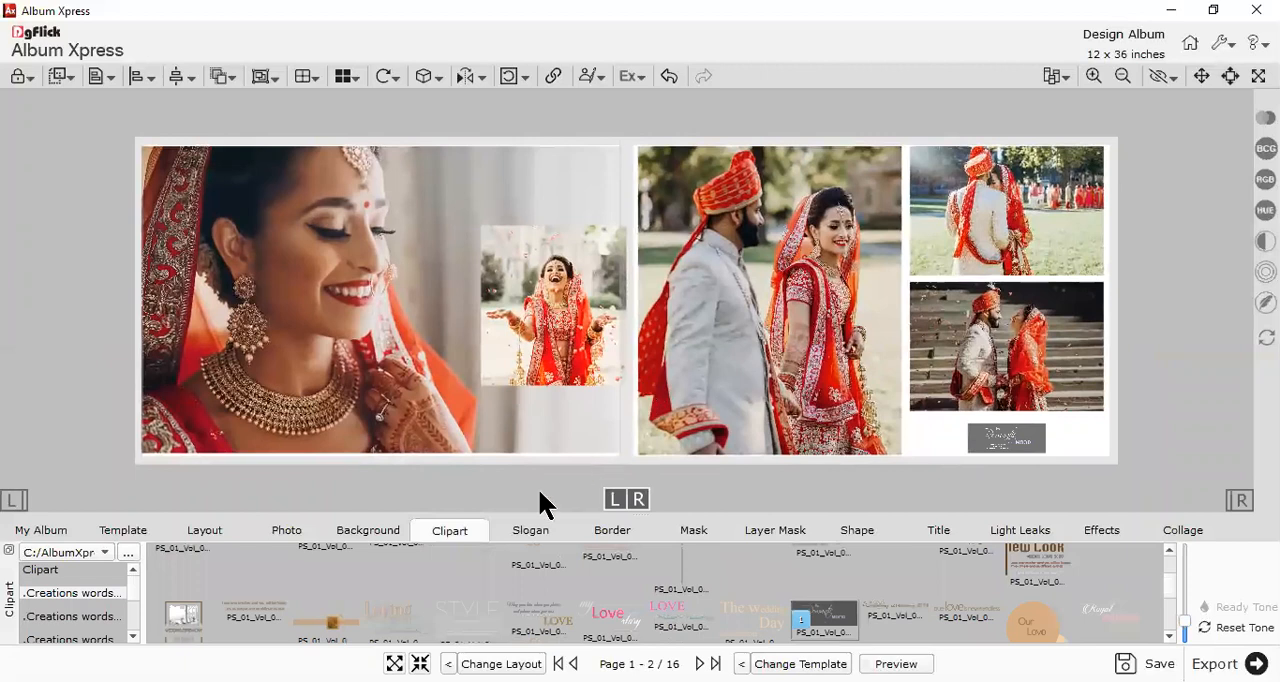
- Try the blue-yellow gradient background from the 1 SS collection on the whole spread, and replace it with the dark plum one
{"action": "left_click", "coordinate": [403, 538]}
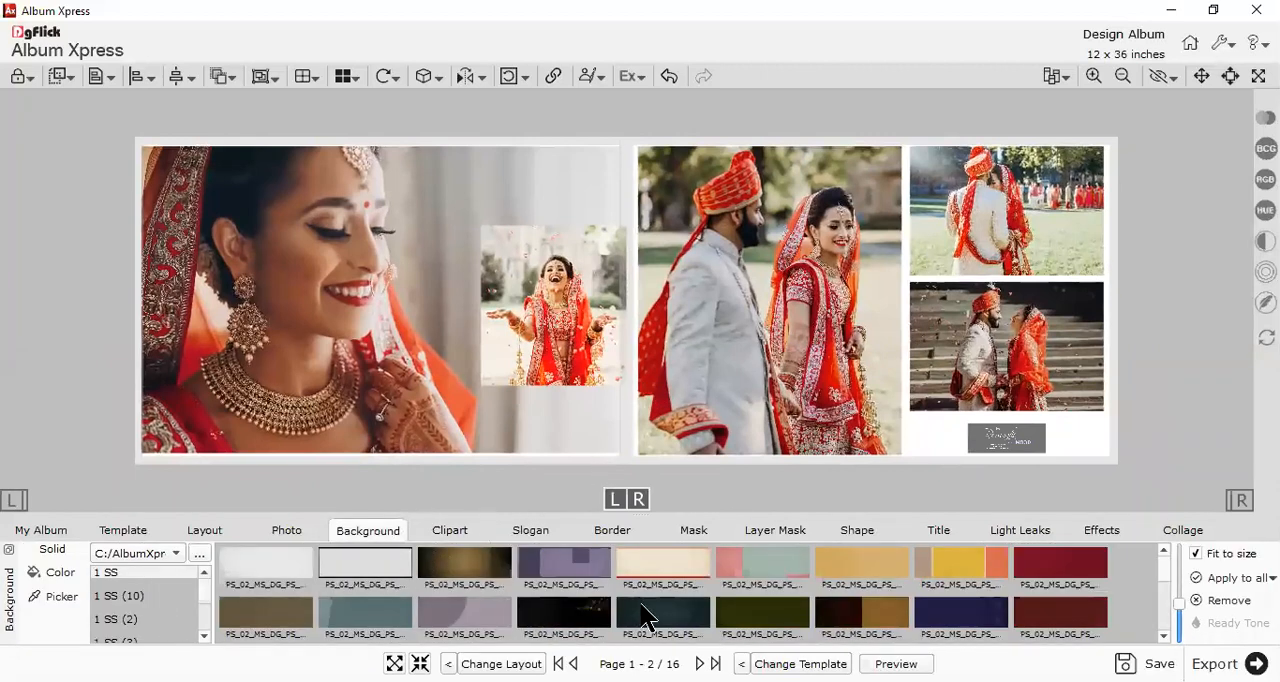
{"action": "scroll", "coordinate": [769, 588], "scroll_direction": "down", "scroll_amount": 2}
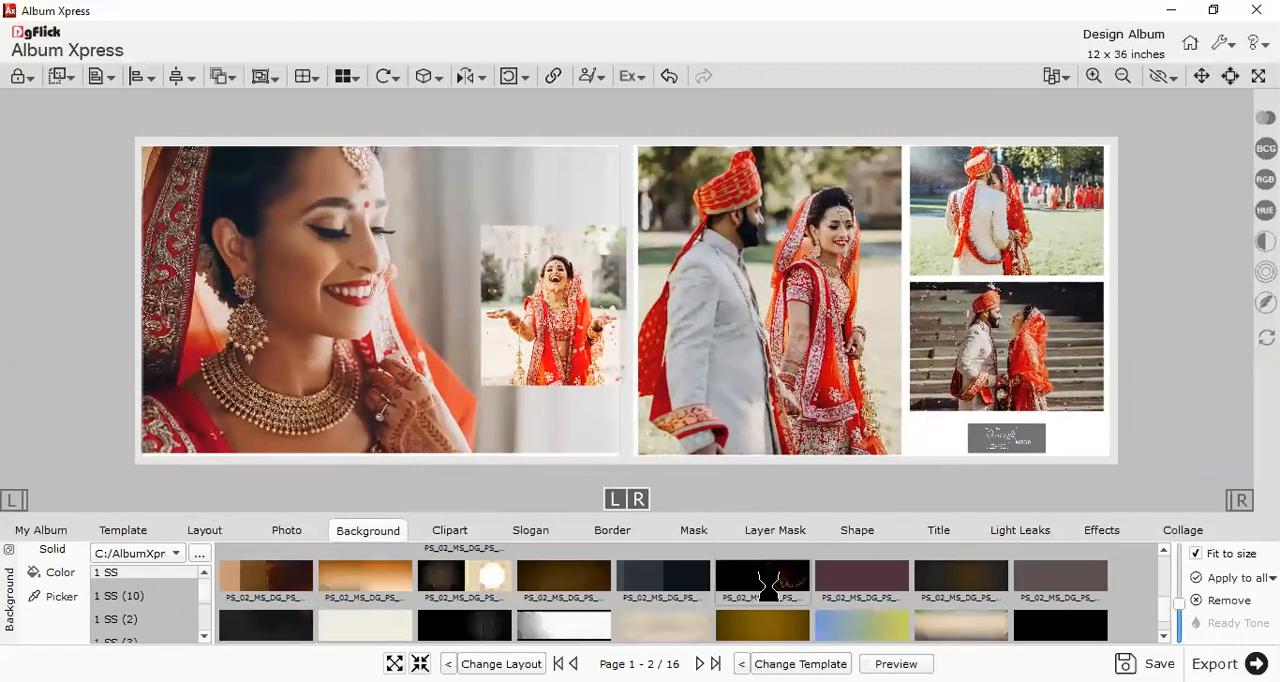
{"action": "left_click", "coordinate": [766, 584]}
{"action": "left_click", "coordinate": [847, 588]}
{"action": "scroll", "coordinate": [847, 600], "scroll_direction": "down", "scroll_amount": 1}
{"action": "left_click", "coordinate": [847, 617]}
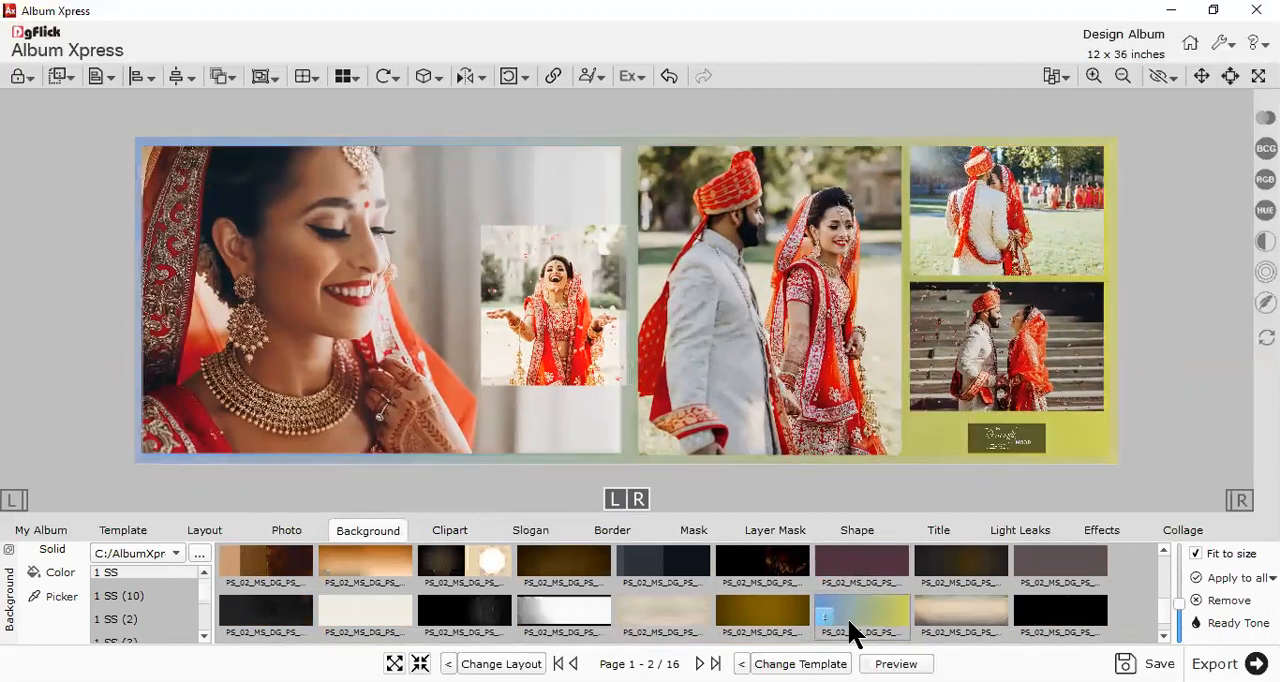
{"action": "left_click", "coordinate": [849, 575]}
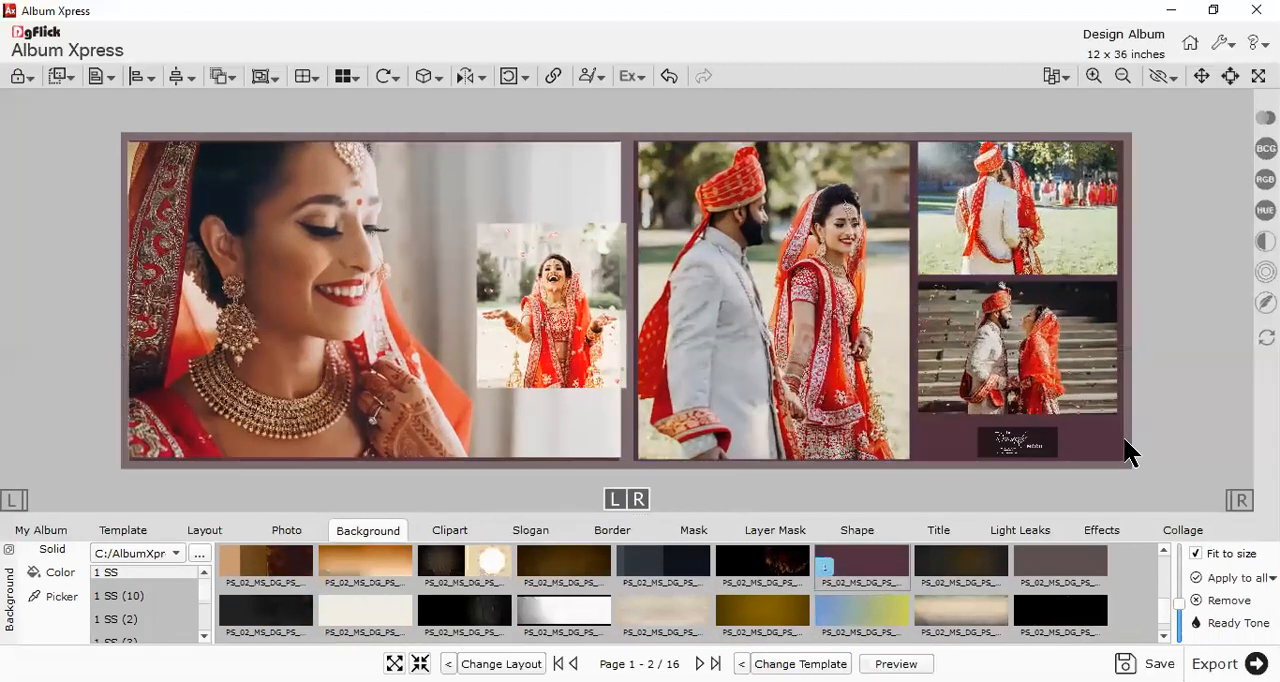
- Apply a thin pale yellow border from the frame (3) collection to the two stacked photos and the small bride photo
{"action": "left_click", "coordinate": [1022, 190]}
{"action": "left_click", "coordinate": [1068, 312], "text": "ctrl"}
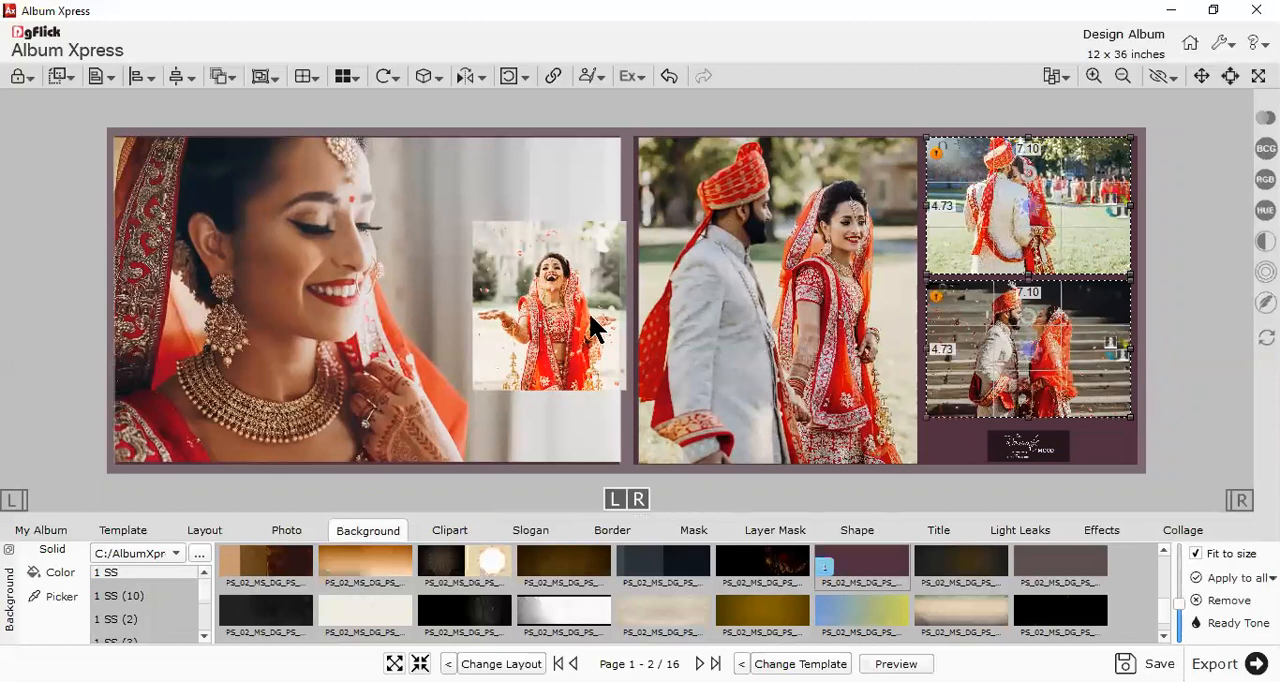
{"action": "left_click", "coordinate": [545, 313], "text": "ctrl"}
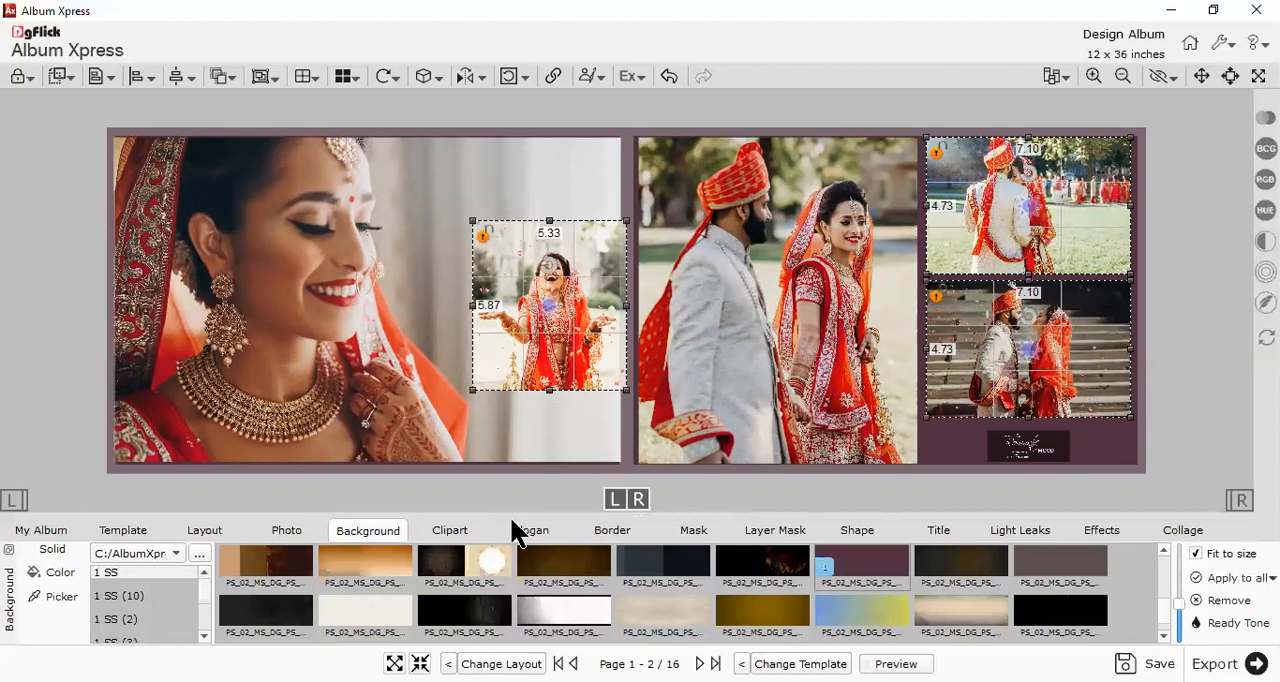
{"action": "left_click", "coordinate": [607, 531]}
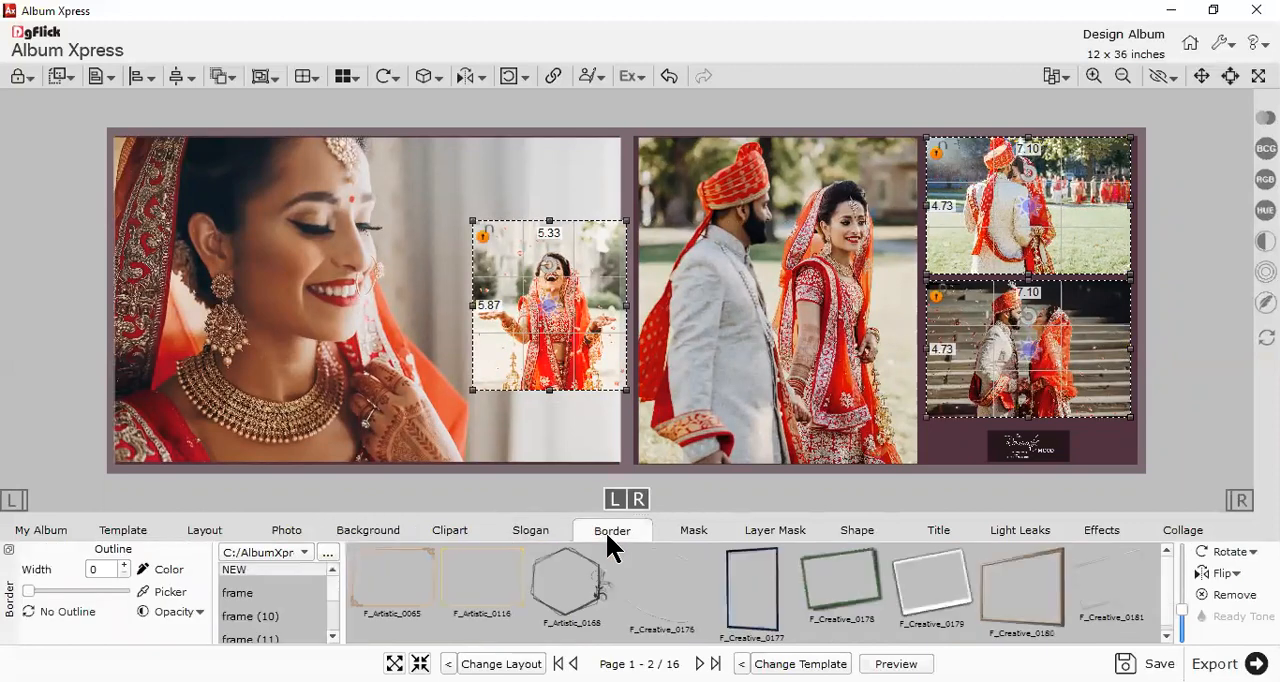
{"action": "left_click", "coordinate": [250, 596]}
{"action": "scroll", "coordinate": [261, 611], "scroll_direction": "down", "scroll_amount": 1}
{"action": "left_click", "coordinate": [261, 616]}
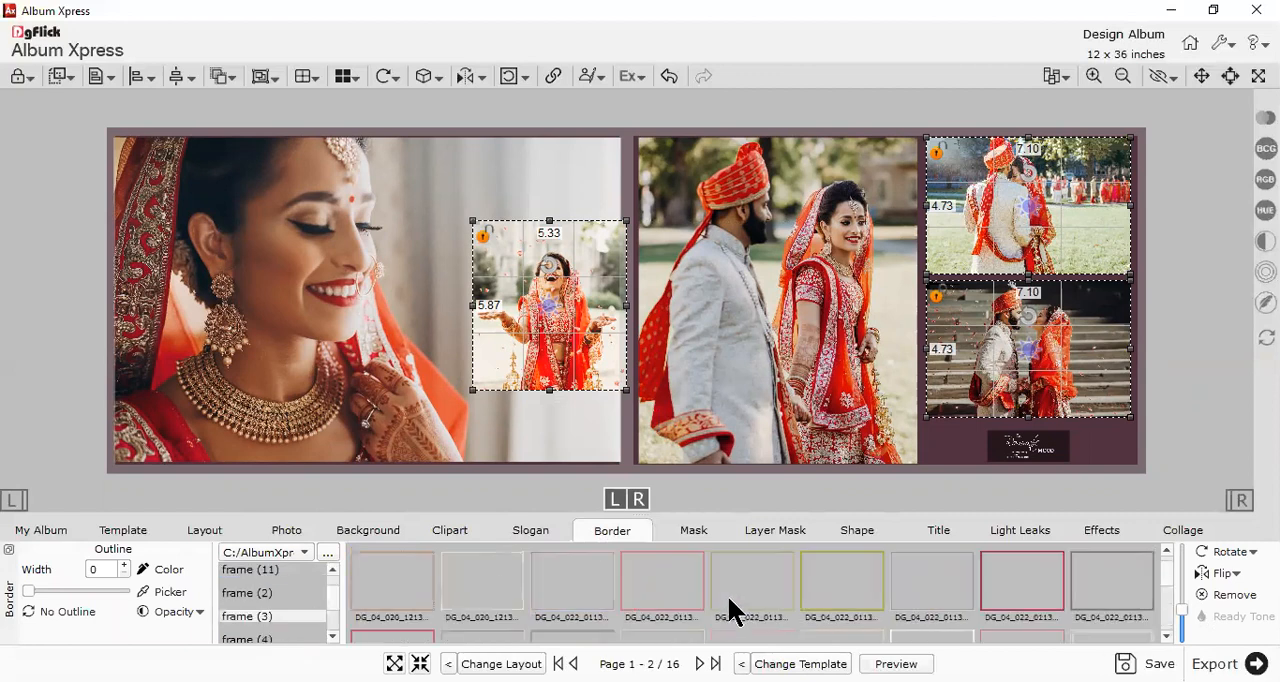
{"action": "double_click", "coordinate": [929, 573]}
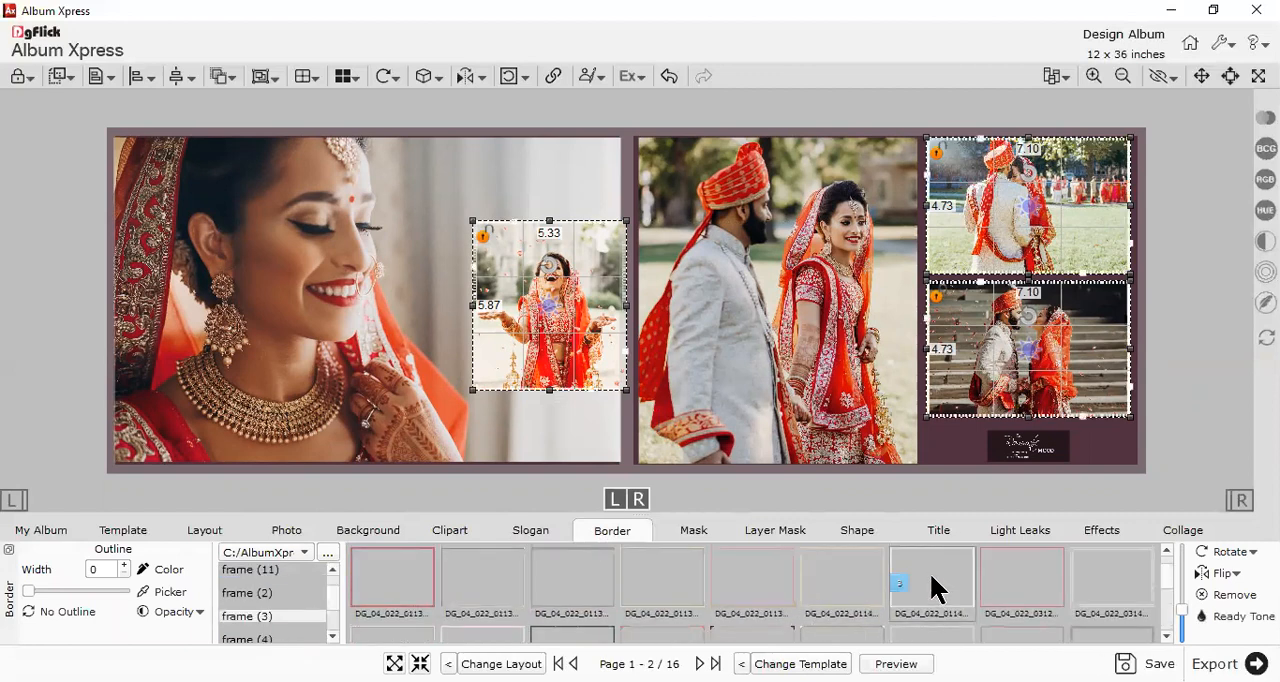
{"action": "double_click", "coordinate": [1001, 583]}
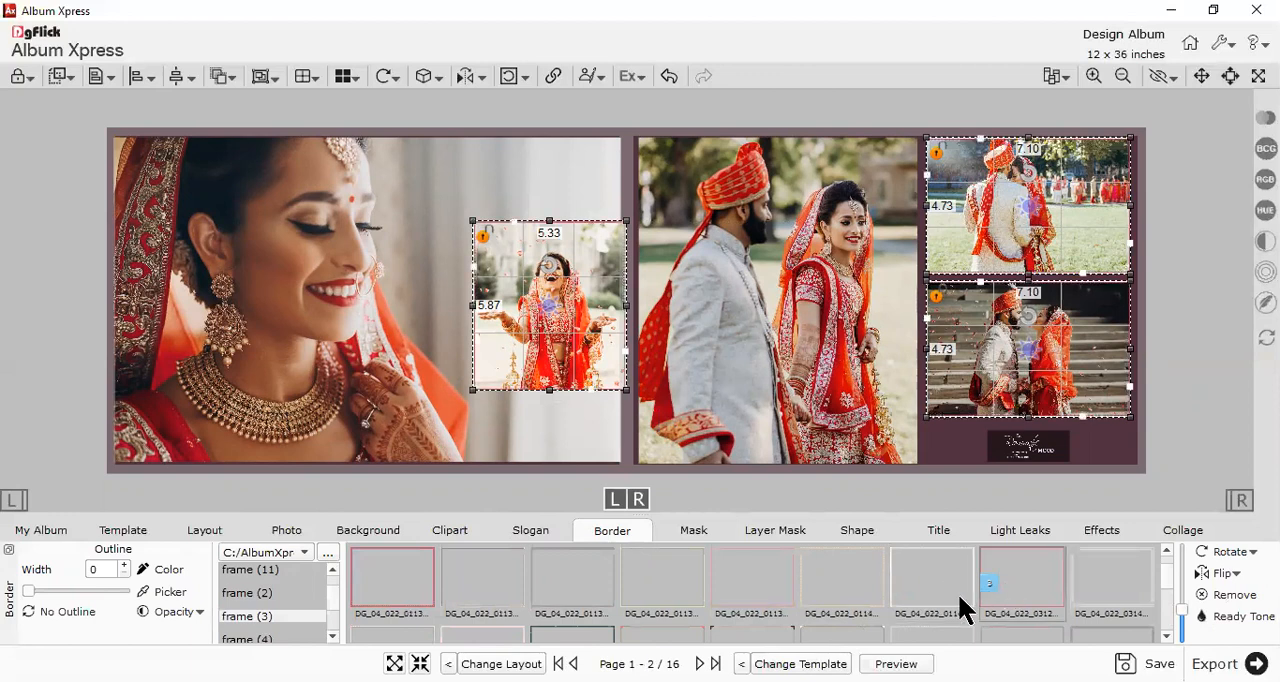
{"action": "double_click", "coordinate": [630, 595]}
{"action": "left_click", "coordinate": [1177, 356]}
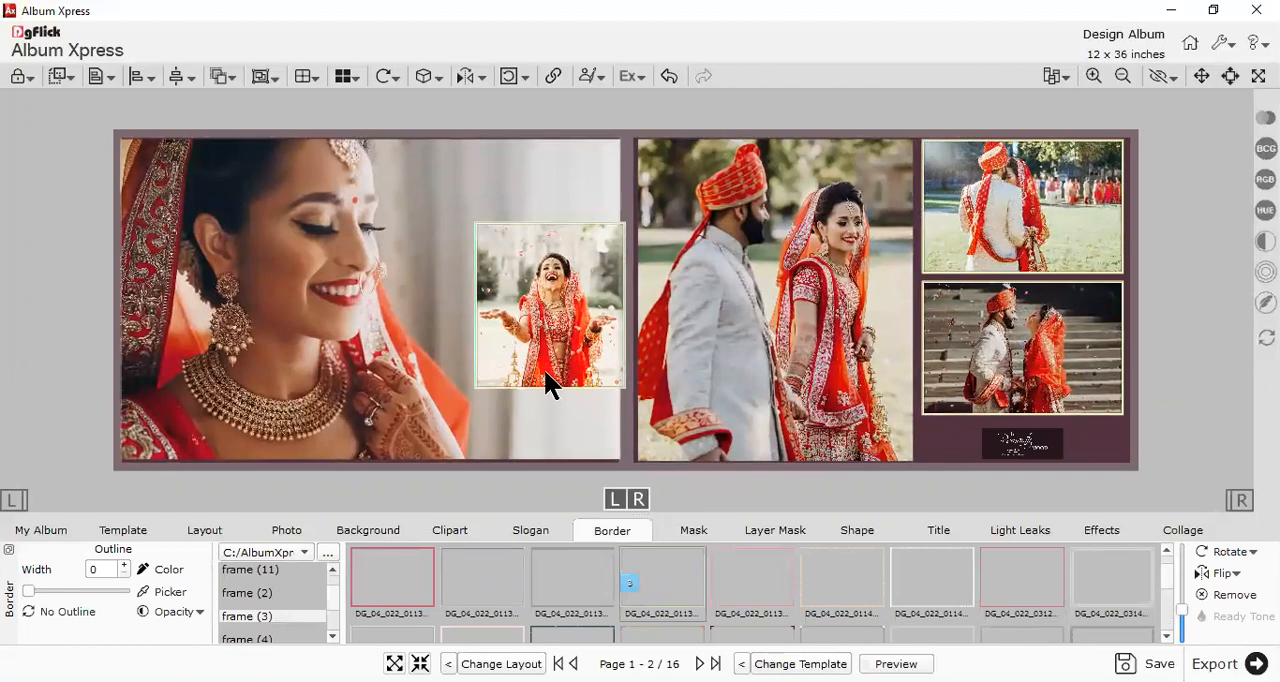
- Apply the soft circular fade mask to the large bride photo on the left page, then shift and enlarge the photo
{"action": "left_click", "coordinate": [443, 408]}
{"action": "left_click", "coordinate": [665, 532]}
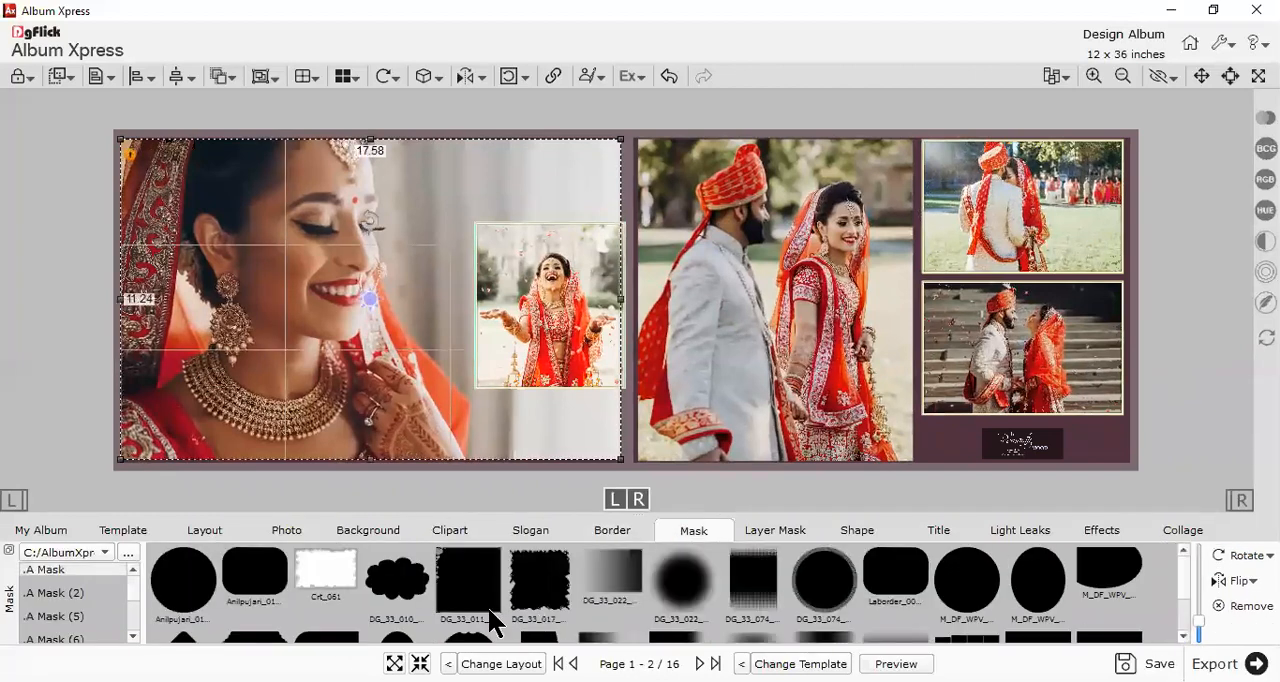
{"action": "double_click", "coordinate": [769, 571]}
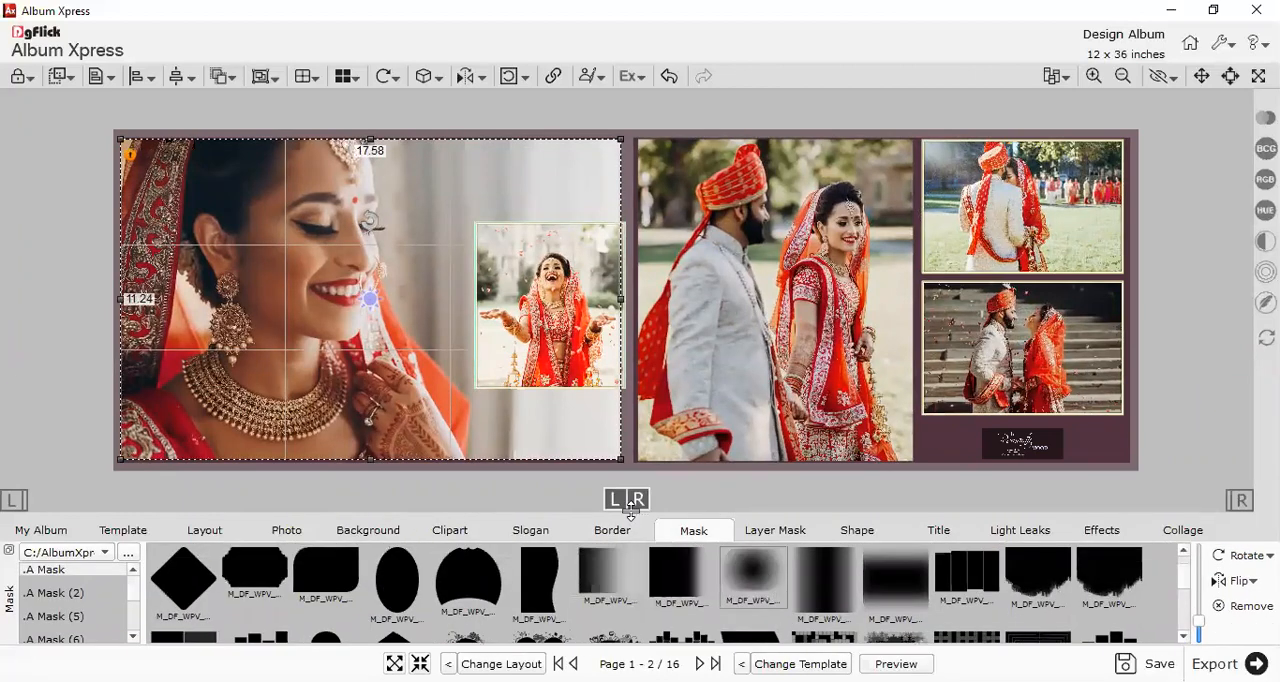
{"action": "left_click_drag", "start_coordinate": [443, 404], "coordinate": [391, 378]}
{"action": "left_click_drag", "start_coordinate": [565, 435], "coordinate": [674, 508]}
{"action": "left_click", "coordinate": [1177, 355]}
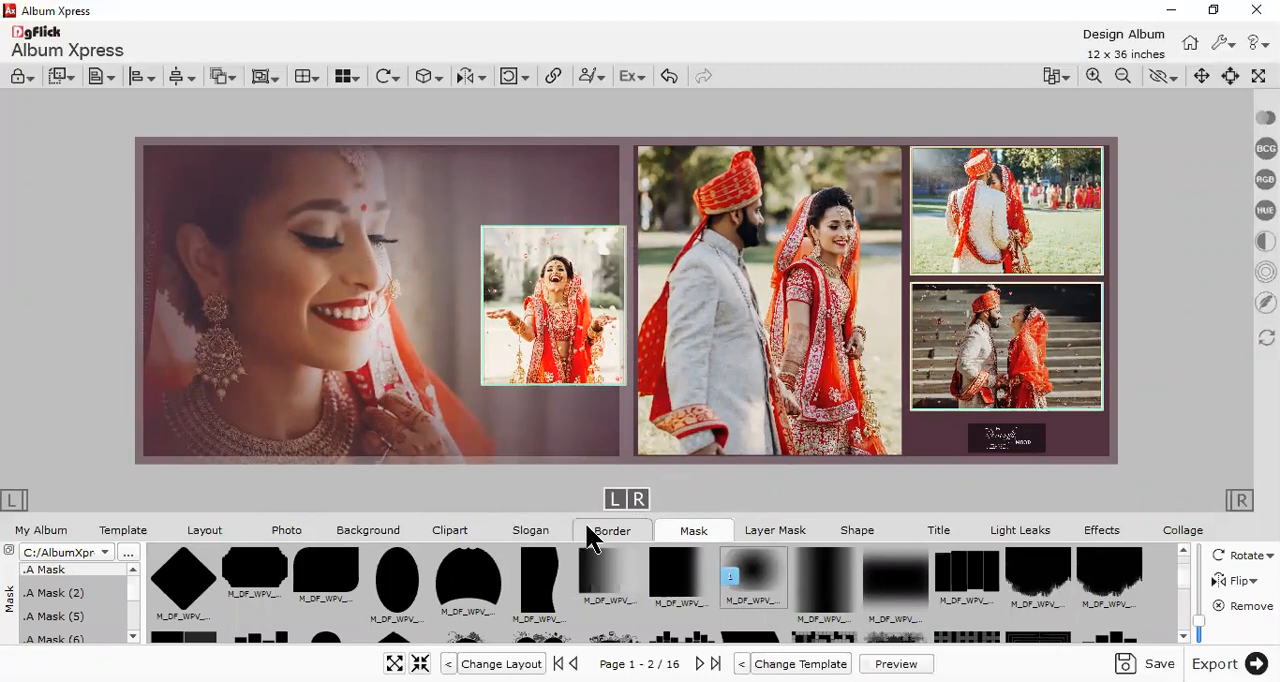
- Replace the spread's background with the white one with orange panels from the 1 SS (3) collection
{"action": "left_click", "coordinate": [413, 531]}
{"action": "left_click", "coordinate": [370, 531]}
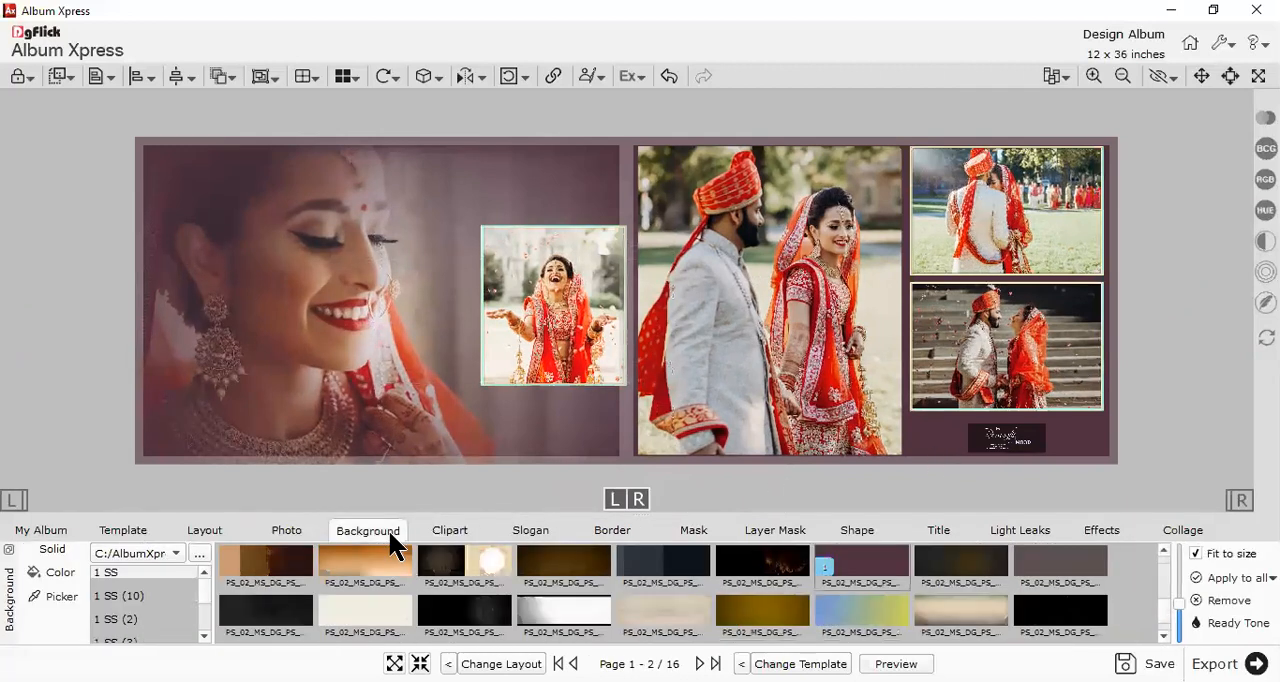
{"action": "scroll", "coordinate": [510, 574], "scroll_direction": "down", "scroll_amount": 1}
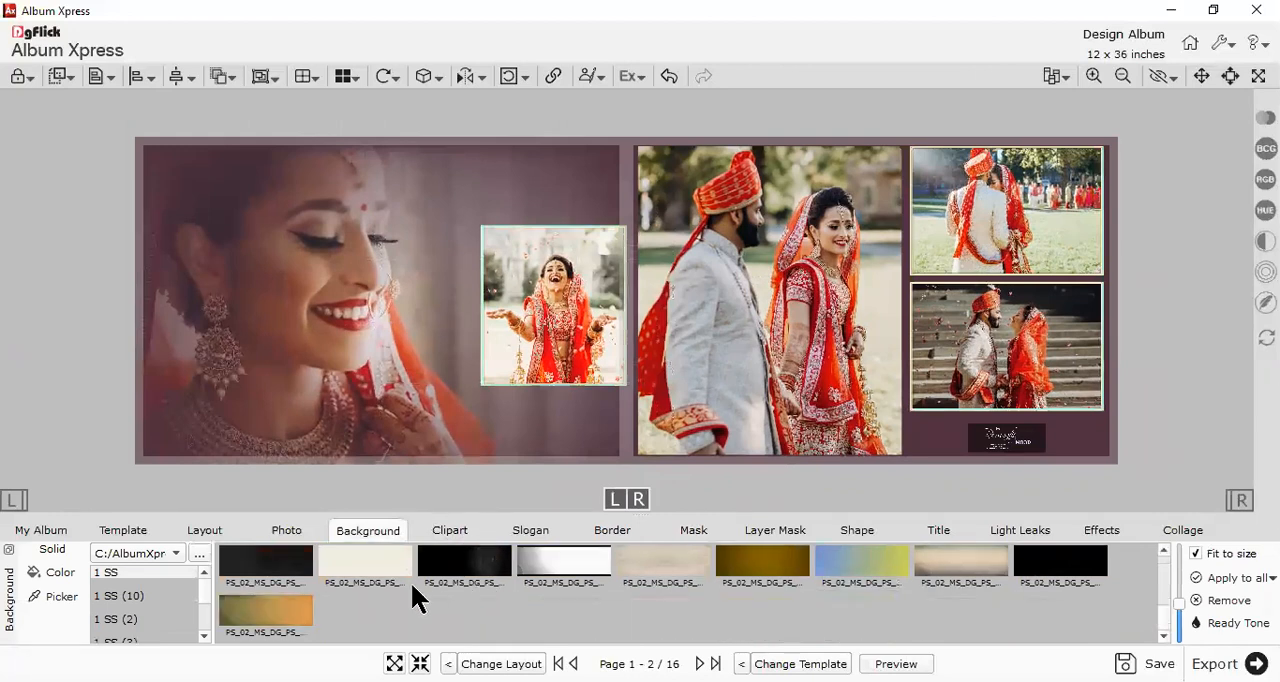
{"action": "left_click", "coordinate": [116, 574]}
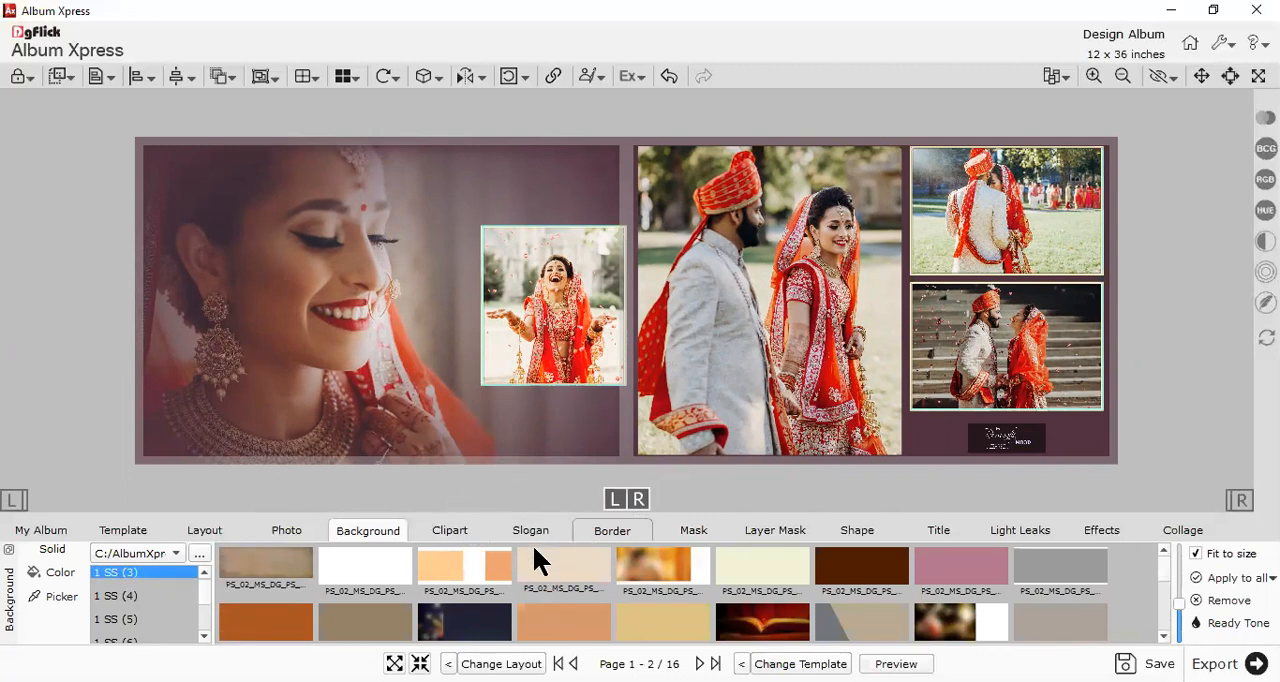
{"action": "left_click", "coordinate": [461, 562]}
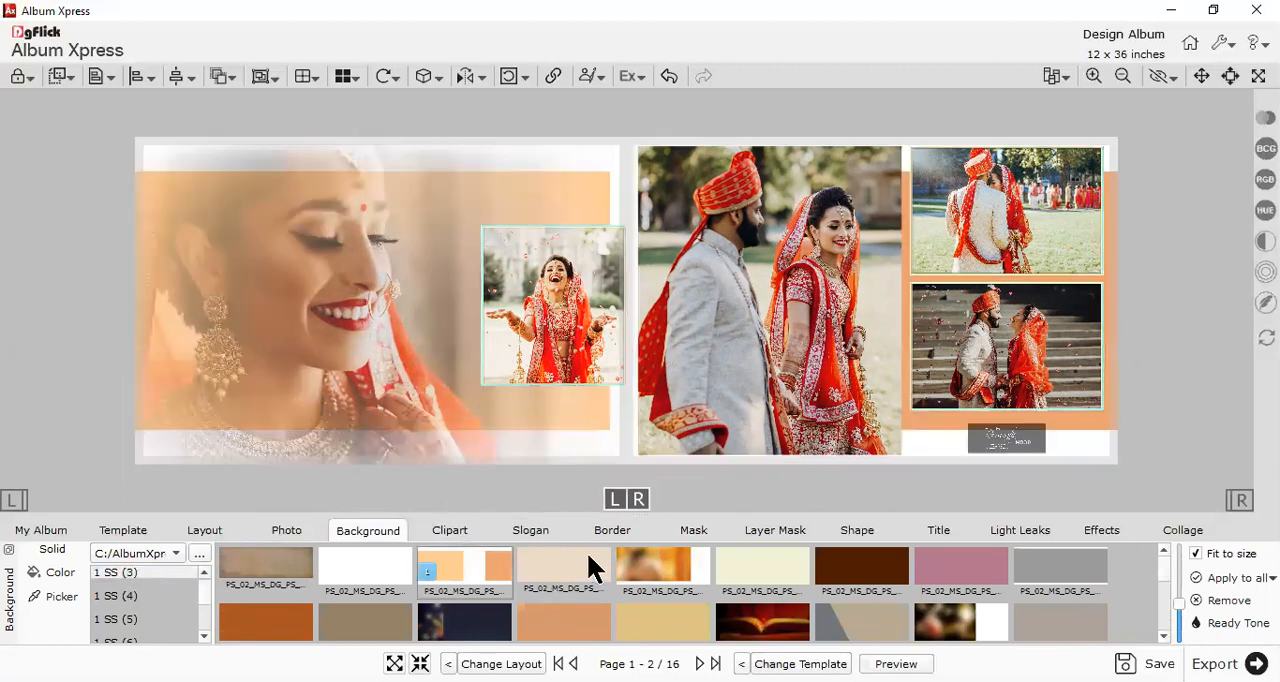
{"action": "left_click", "coordinate": [631, 580]}
{"action": "left_click", "coordinate": [553, 566]}
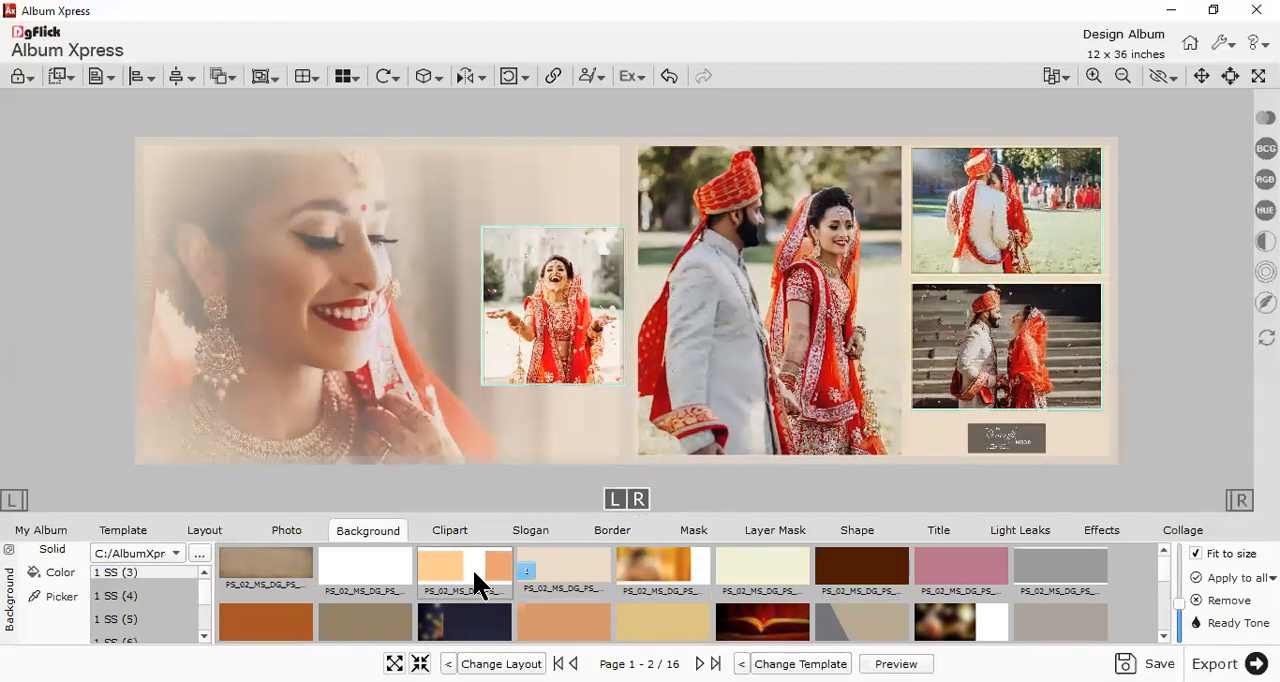
{"action": "left_click", "coordinate": [485, 568]}
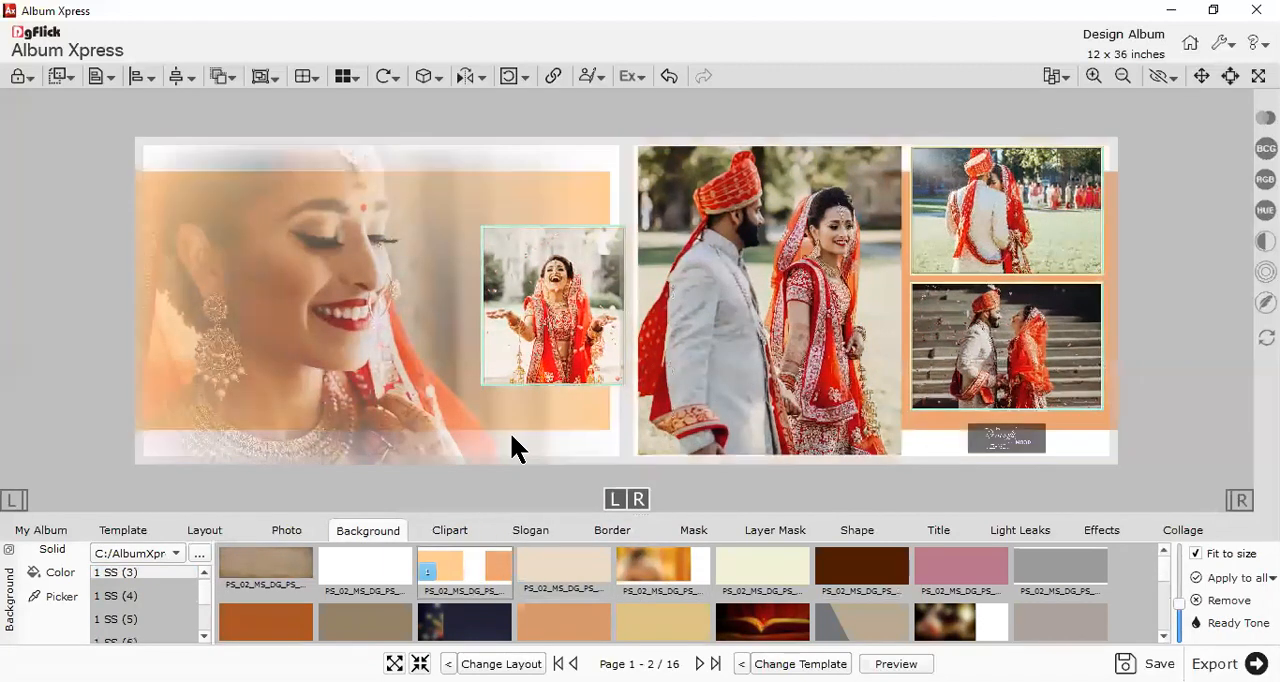
- Open the Page 3 - 4 spread and add Photo_04 to the left page's upper-left corner, about 8.55 by 5.70 inches
{"action": "left_click", "coordinate": [40, 530]}
{"action": "left_click", "coordinate": [234, 590]}
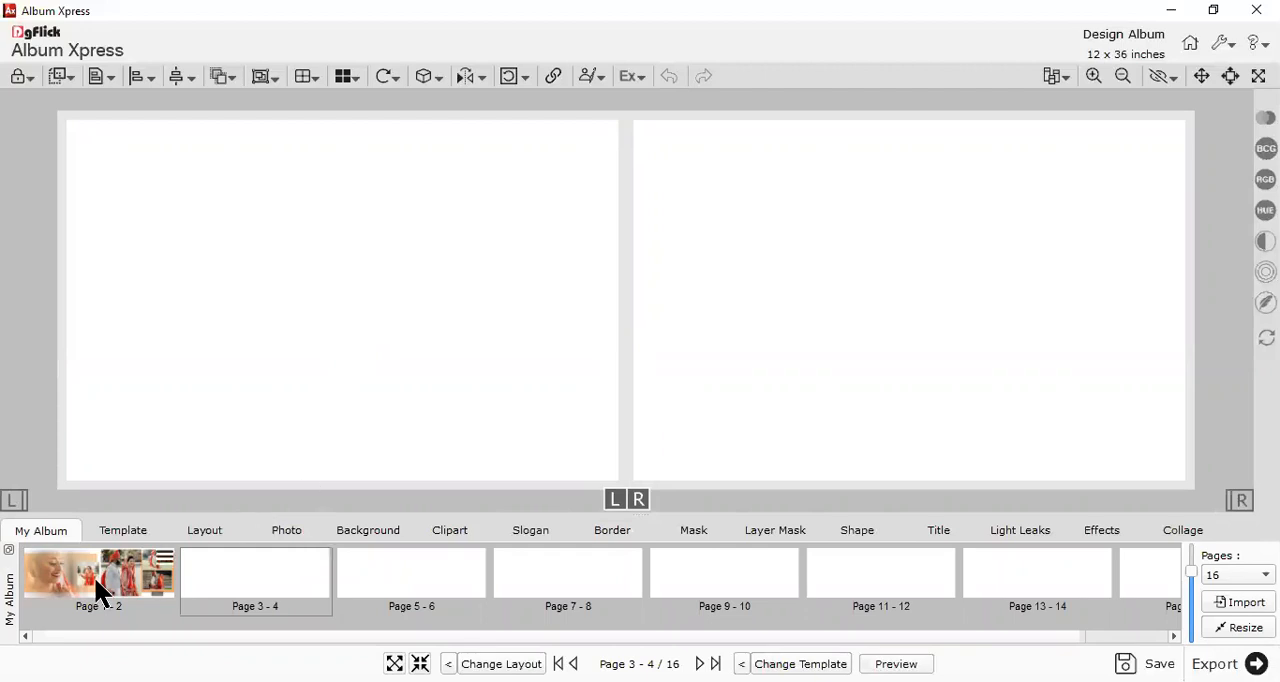
{"action": "left_click", "coordinate": [289, 531]}
{"action": "left_click", "coordinate": [428, 595]}
{"action": "left_click_drag", "start_coordinate": [655, 362], "coordinate": [260, 271]}
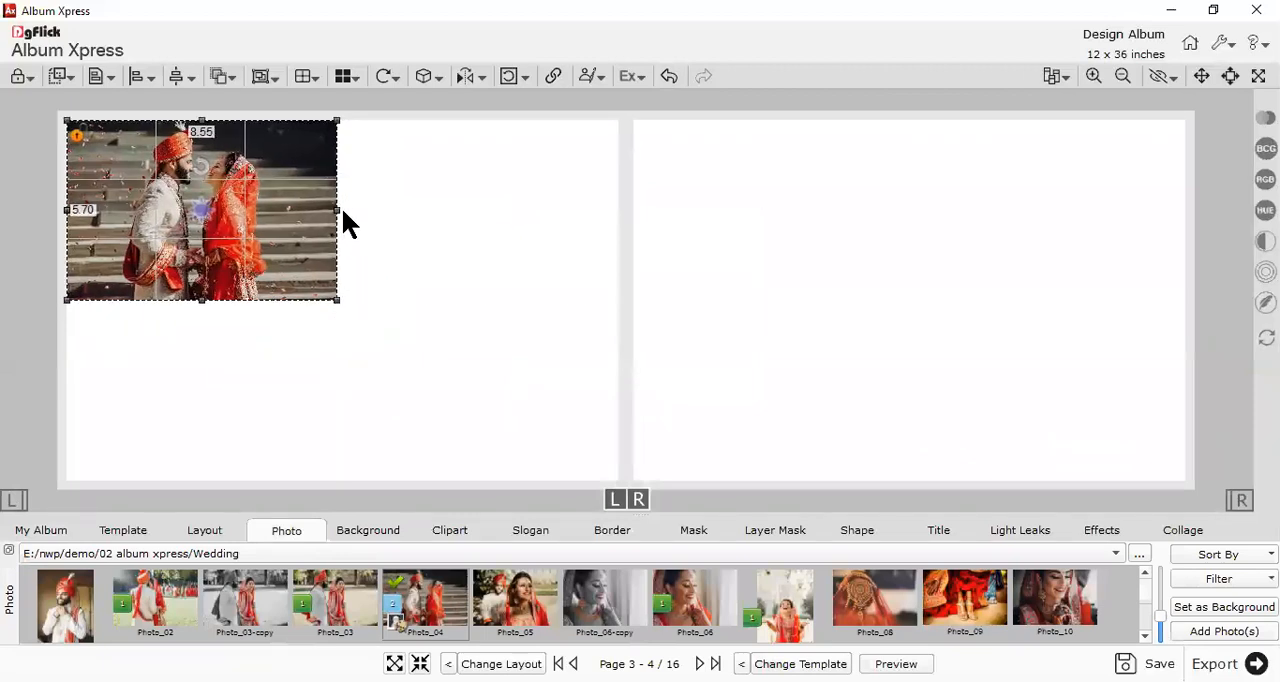
- Crop the Photo_04 frame to about 5.50 inches wide around the couple and enlarge it to about 11.02 by 11.43 inches
{"action": "left_click_drag", "start_coordinate": [338, 210], "coordinate": [241, 210]}
{"action": "left_click_drag", "start_coordinate": [152, 212], "coordinate": [42, 245]}
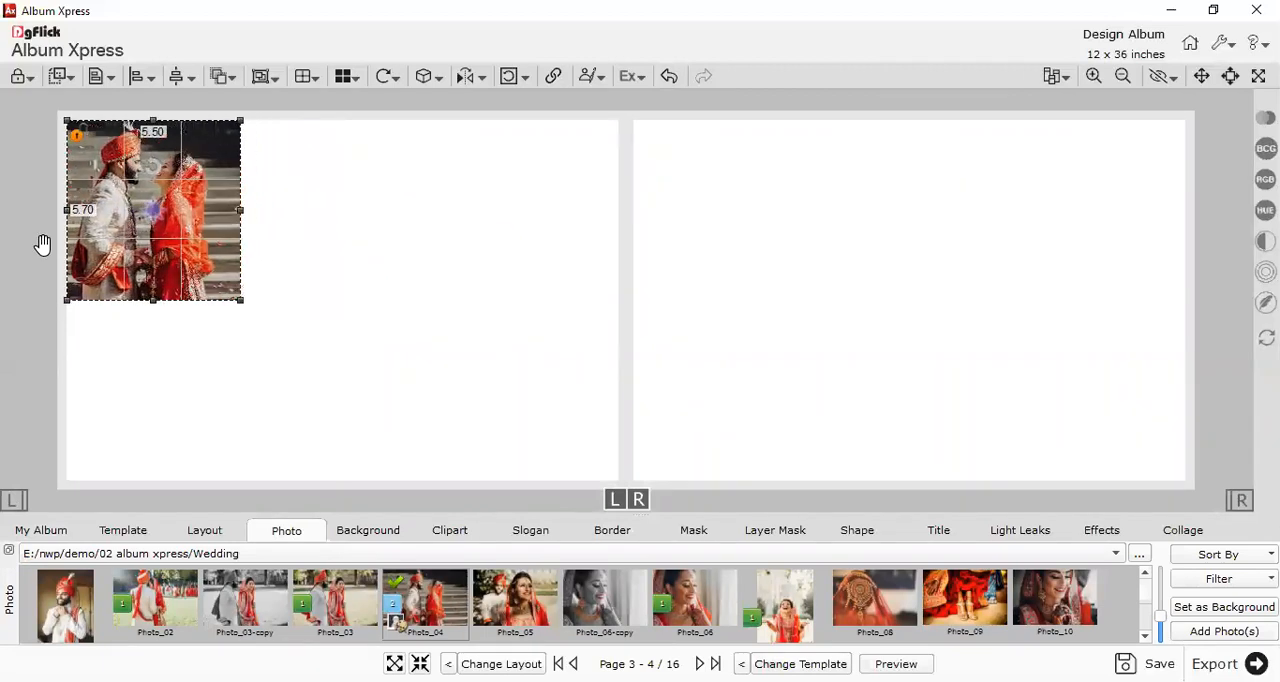
{"action": "left_click_drag", "start_coordinate": [241, 300], "coordinate": [440, 508]}
{"action": "left_click", "coordinate": [493, 401]}
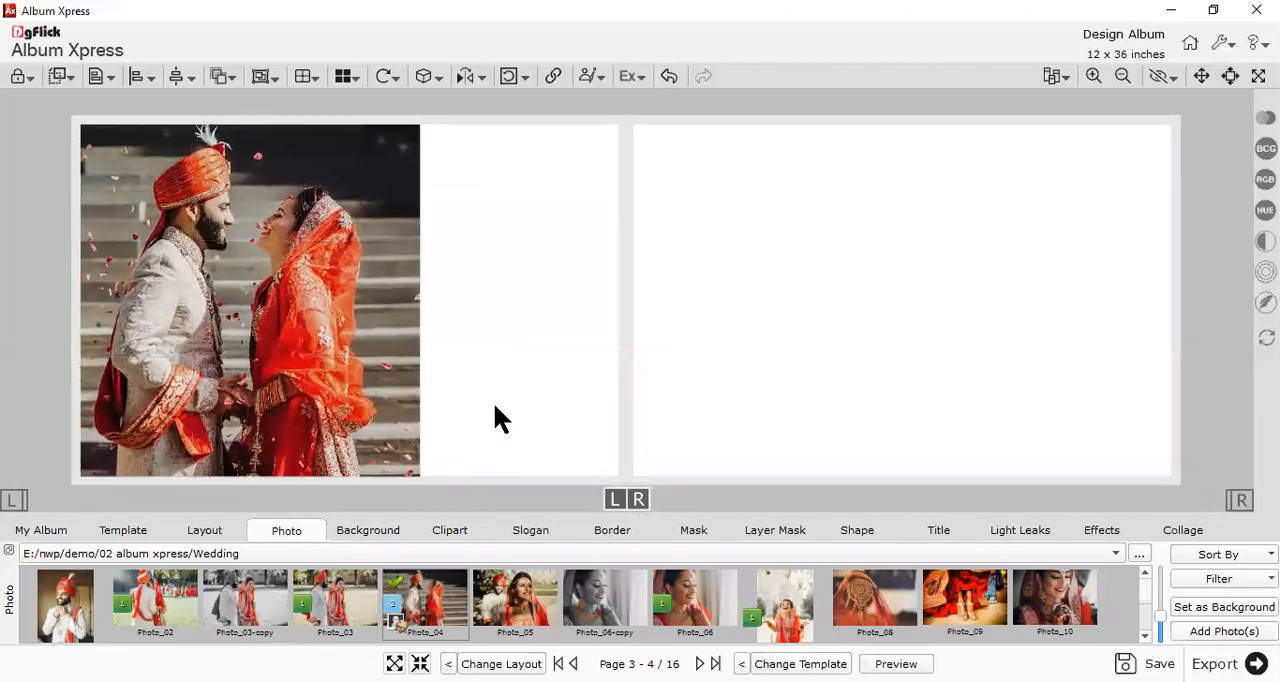
{"action": "left_click", "coordinate": [386, 420]}
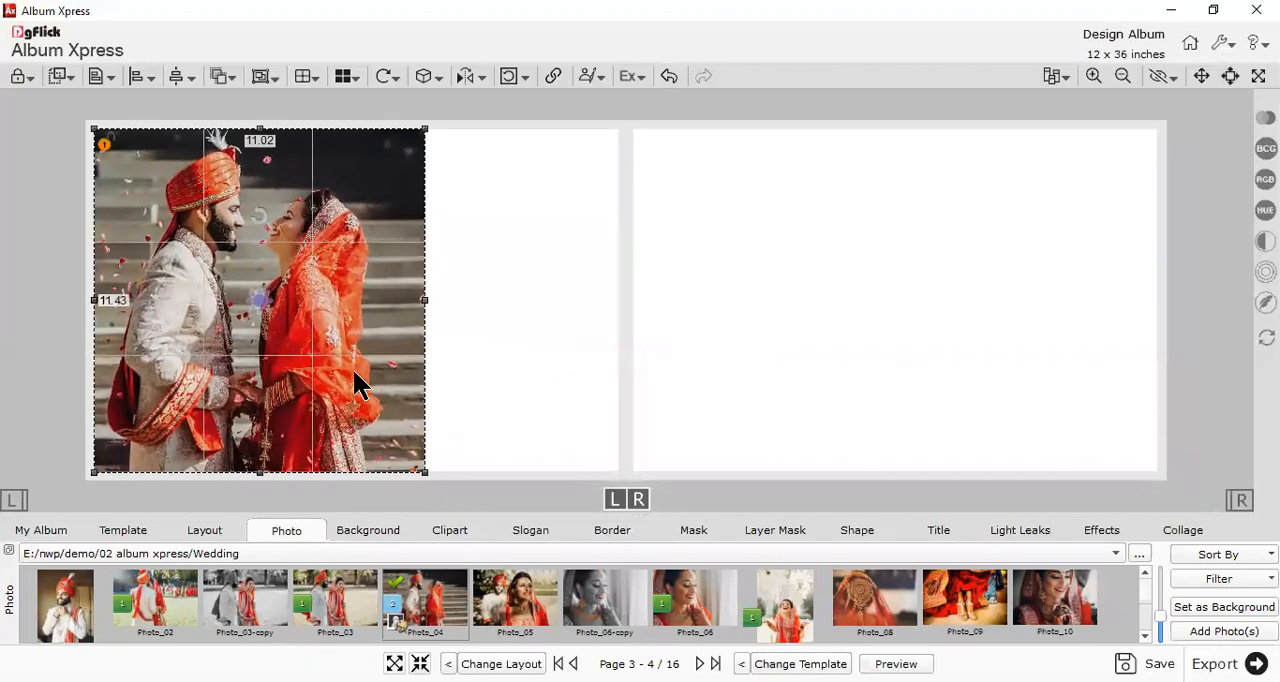
{"action": "left_click", "coordinate": [474, 305]}
- Add Photo_05 to the right page's upper-right corner and enlarge it to fill nearly the whole page
{"action": "left_click_drag", "start_coordinate": [524, 590], "coordinate": [1033, 255]}
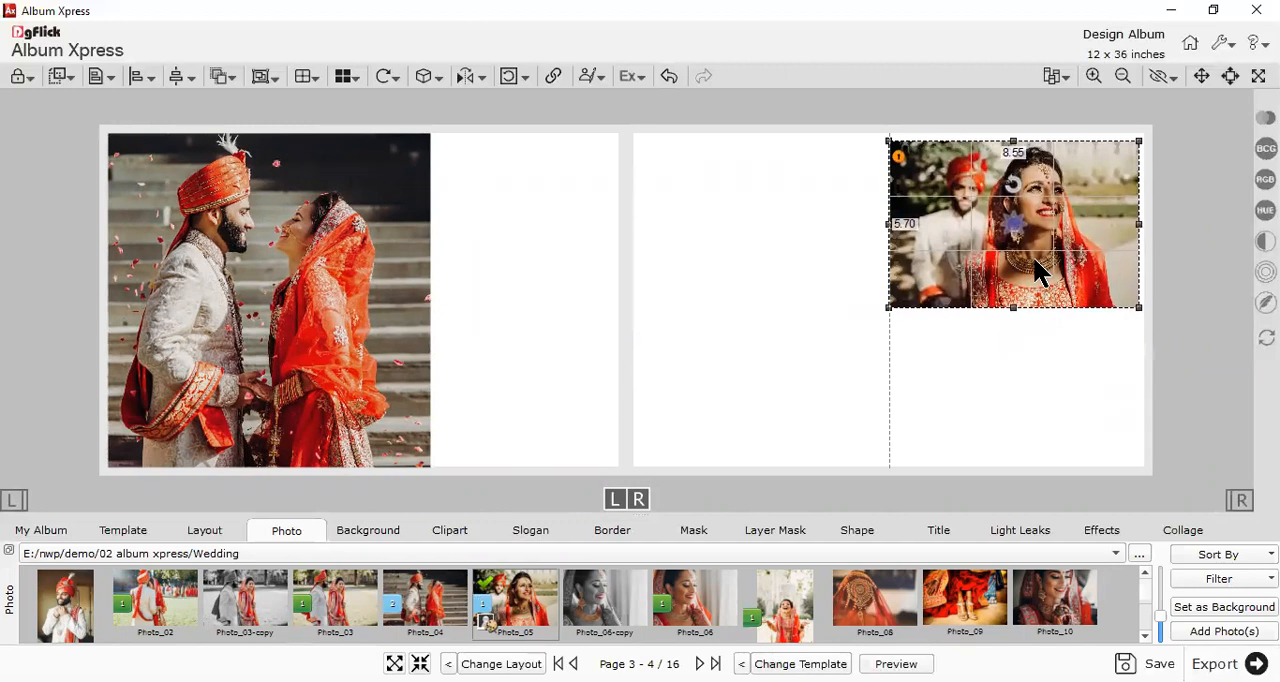
{"action": "left_click_drag", "start_coordinate": [885, 310], "coordinate": [523, 477]}
{"action": "left_click", "coordinate": [516, 372]}
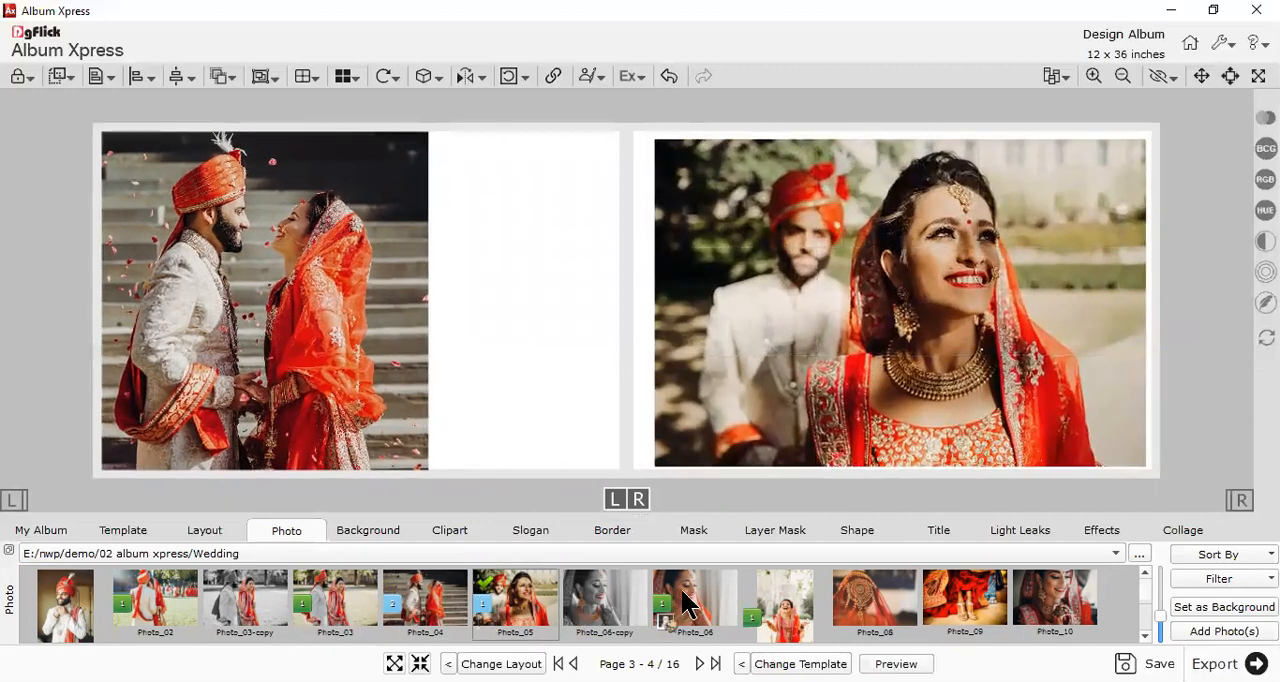
- Add Photo_21 and Photo_22 beside the large couple photo, one above the other, and shrink the upper one to about 5.71 by 3.80 inches
{"action": "scroll", "coordinate": [810, 636], "scroll_direction": "down", "scroll_amount": 1}
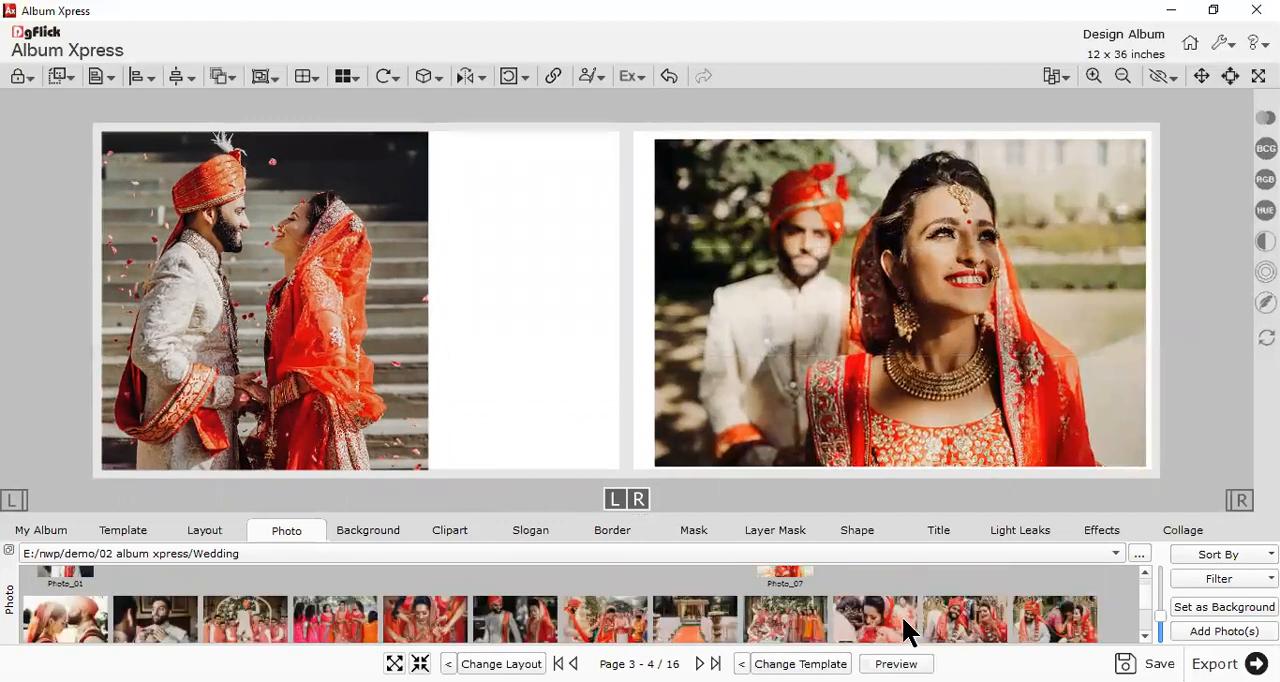
{"action": "scroll", "coordinate": [970, 620], "scroll_direction": "down", "scroll_amount": 1}
{"action": "double_click", "coordinate": [1060, 600]}
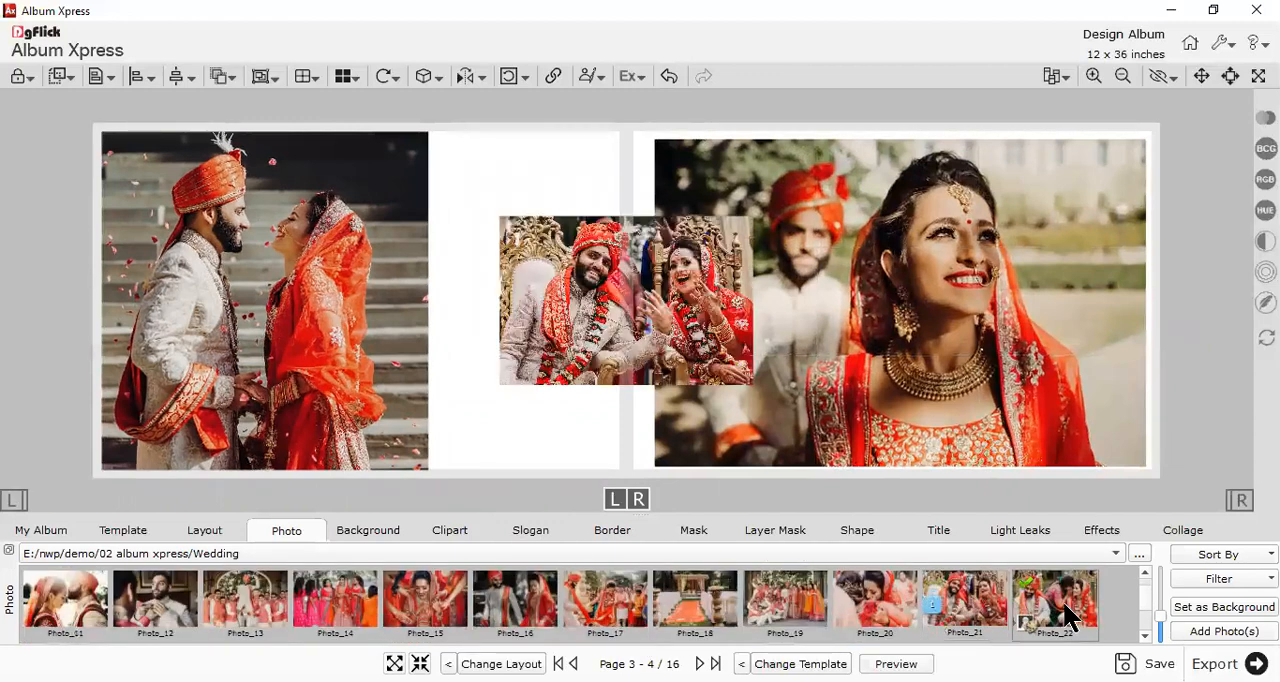
{"action": "left_click_drag", "start_coordinate": [624, 333], "coordinate": [572, 462]}
{"action": "left_click_drag", "start_coordinate": [615, 271], "coordinate": [522, 194]}
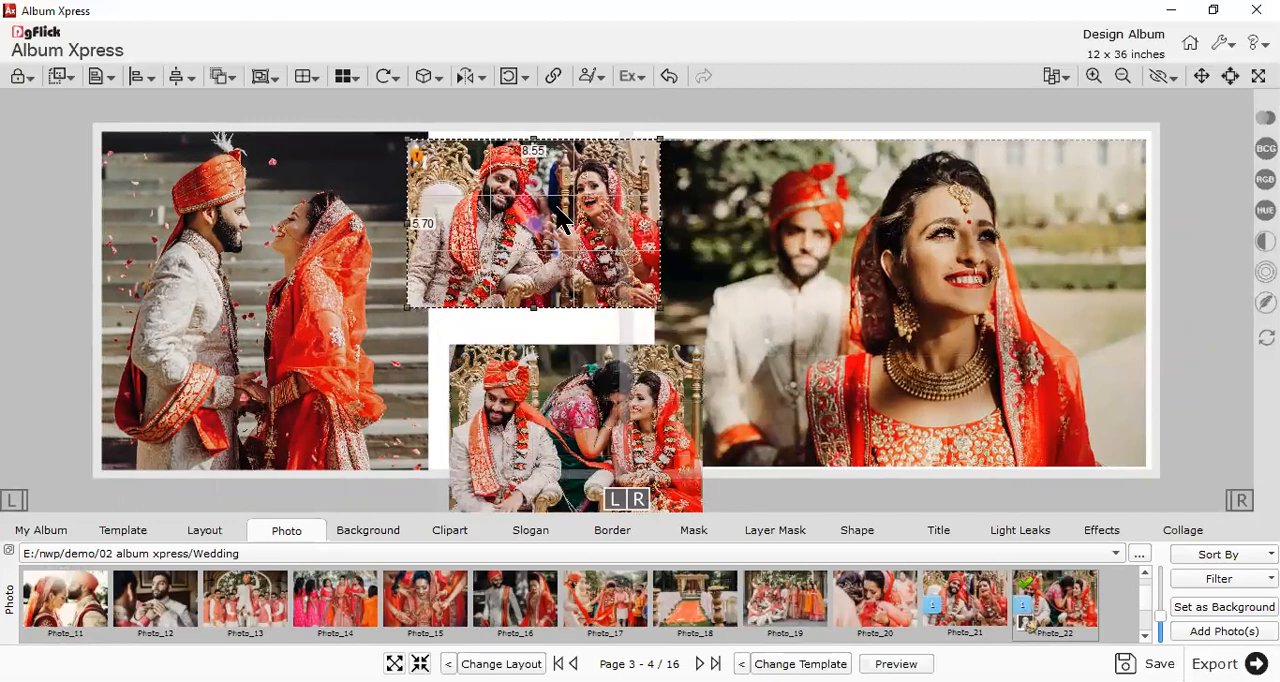
{"action": "left_click_drag", "start_coordinate": [661, 310], "coordinate": [550, 262]}
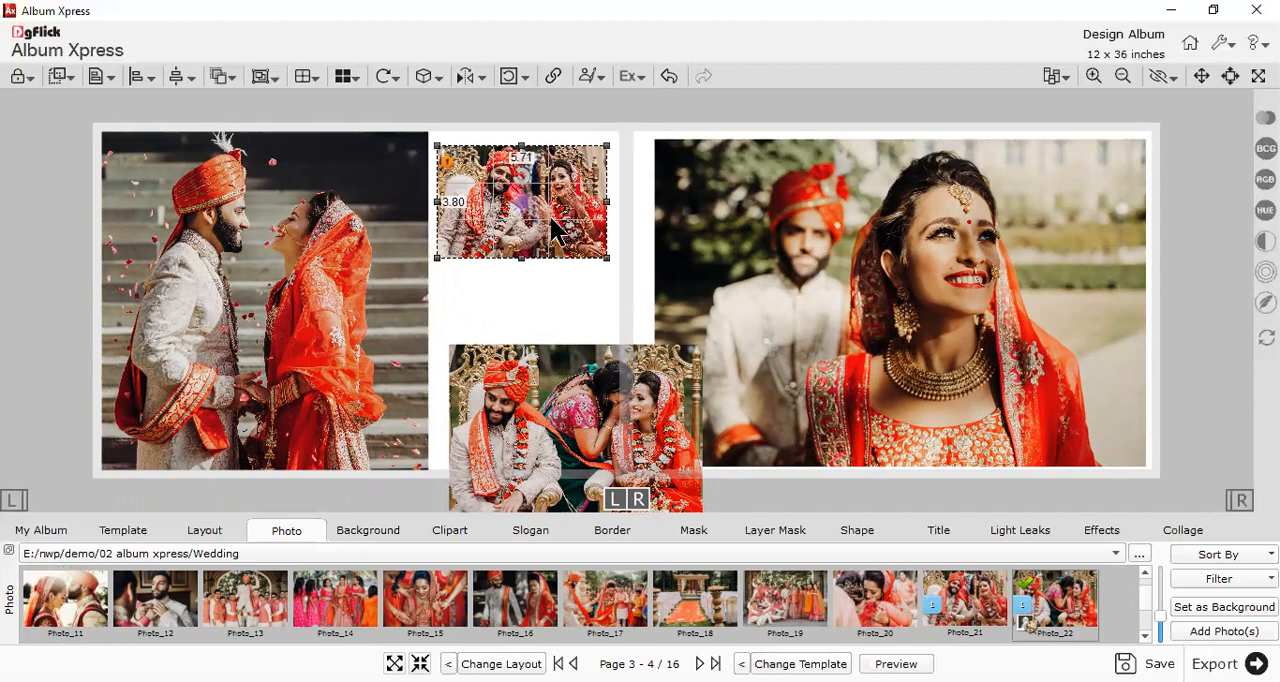
- Make the two small photos equal in size and place the lower one directly beneath the upper one on the left page
{"action": "left_click", "coordinate": [583, 415]}
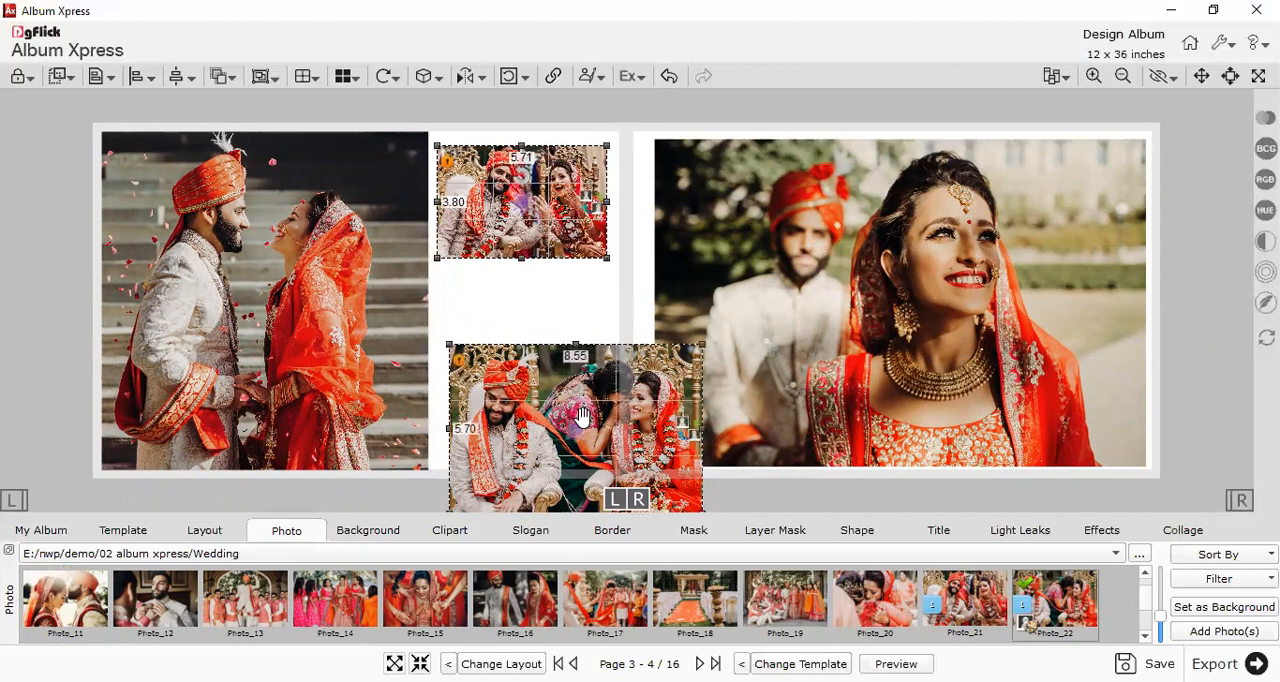
{"action": "left_click", "coordinate": [221, 80]}
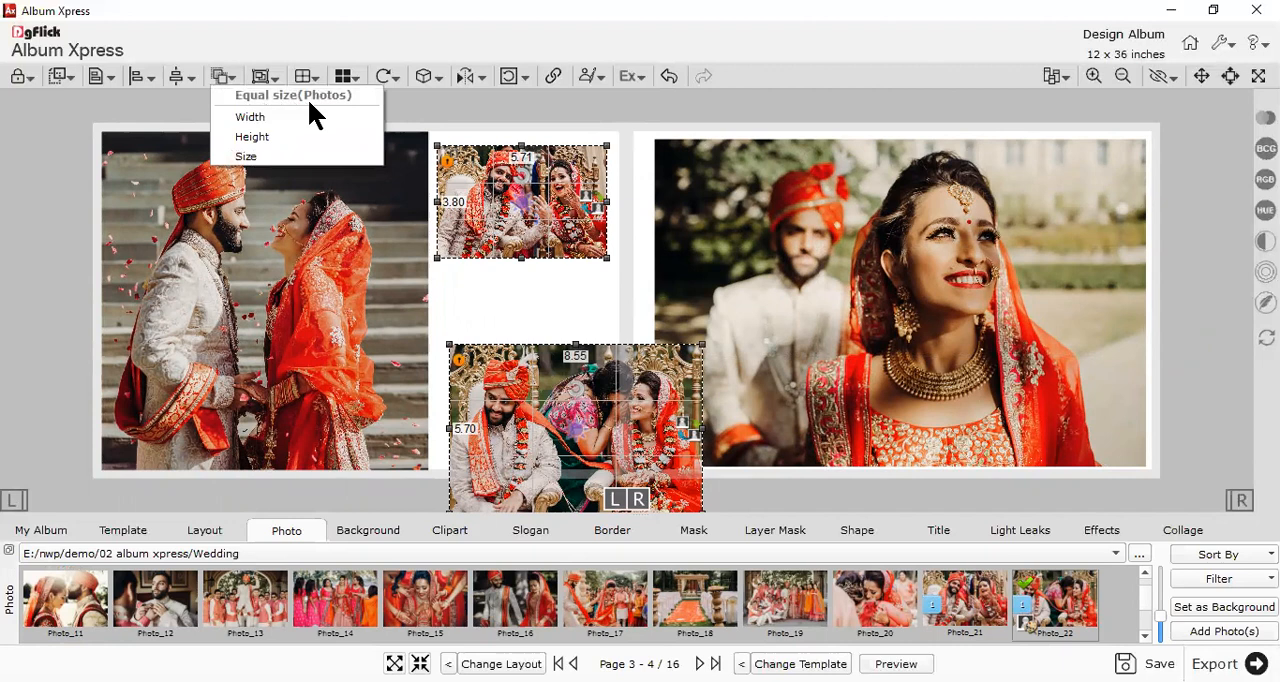
{"action": "left_click", "coordinate": [268, 158]}
{"action": "left_click_drag", "start_coordinate": [586, 449], "coordinate": [557, 404]}
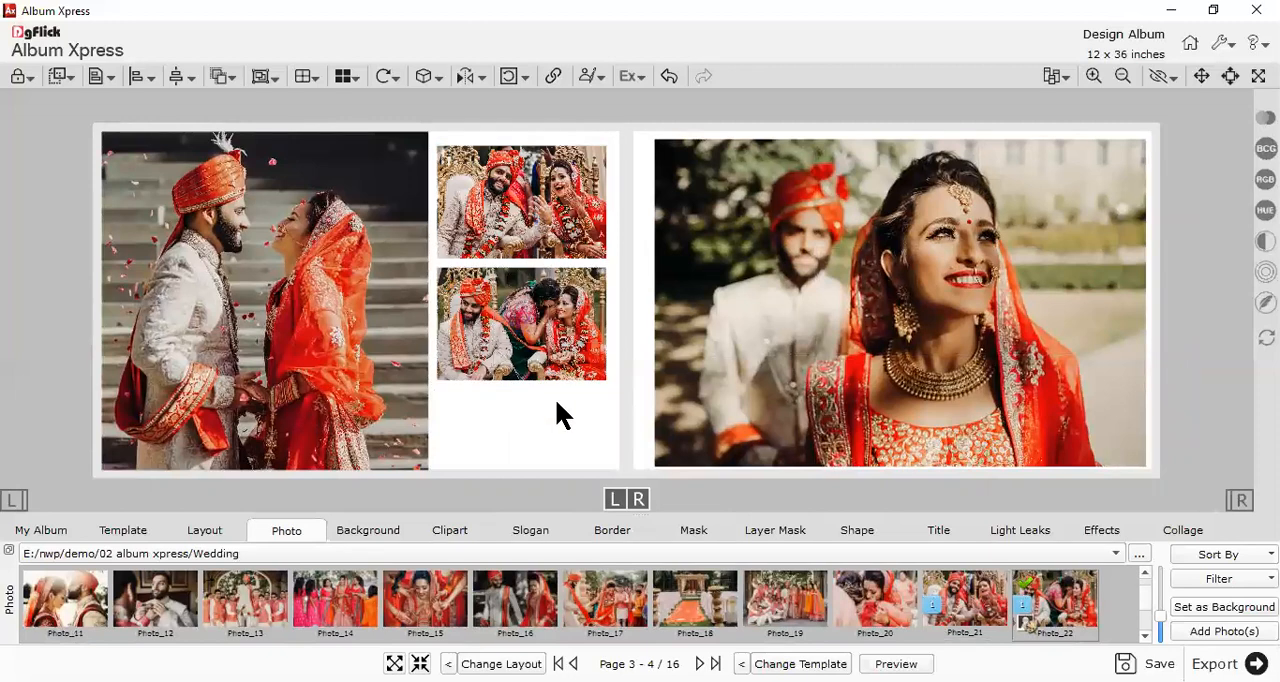
- Add the grey "MARRIAGE..." wording clipart below the two small photos on the left page
{"action": "left_click", "coordinate": [450, 528]}
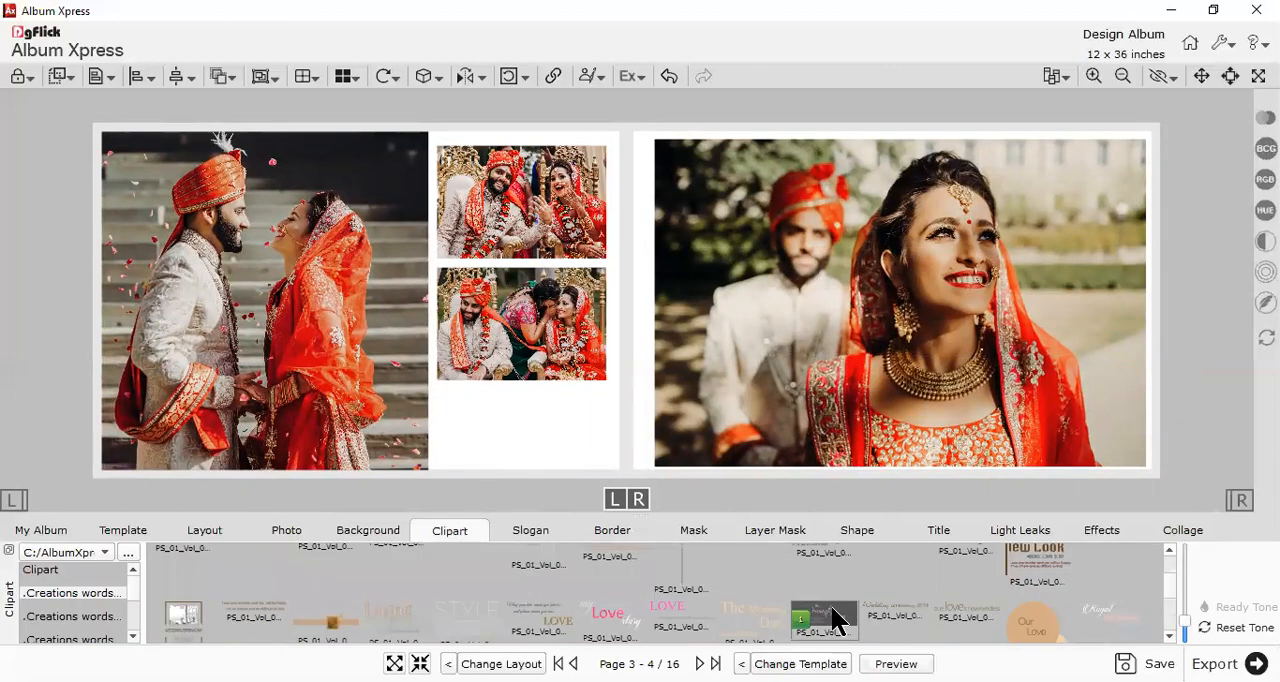
{"action": "left_click_drag", "start_coordinate": [740, 606], "coordinate": [568, 433]}
{"action": "left_click", "coordinate": [619, 338]}
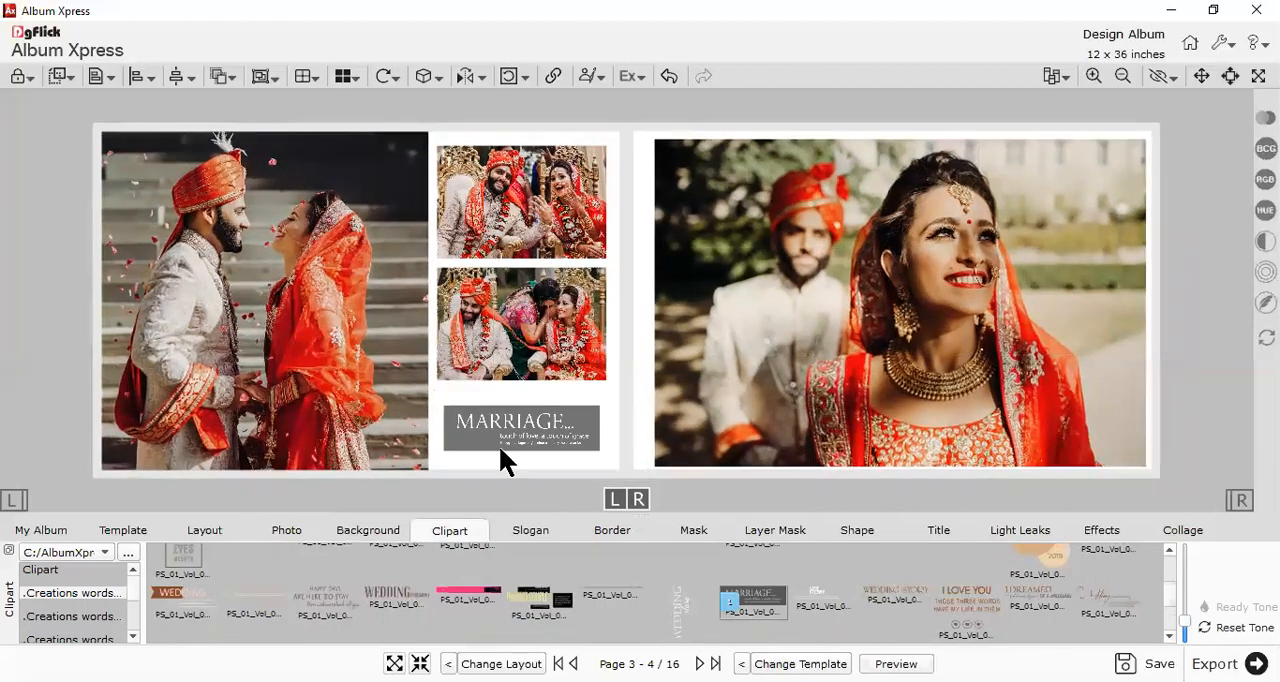
- Narrow the large couple photo on the left page to about 10.45 inches wide and shift it slightly right
{"action": "left_click", "coordinate": [396, 350]}
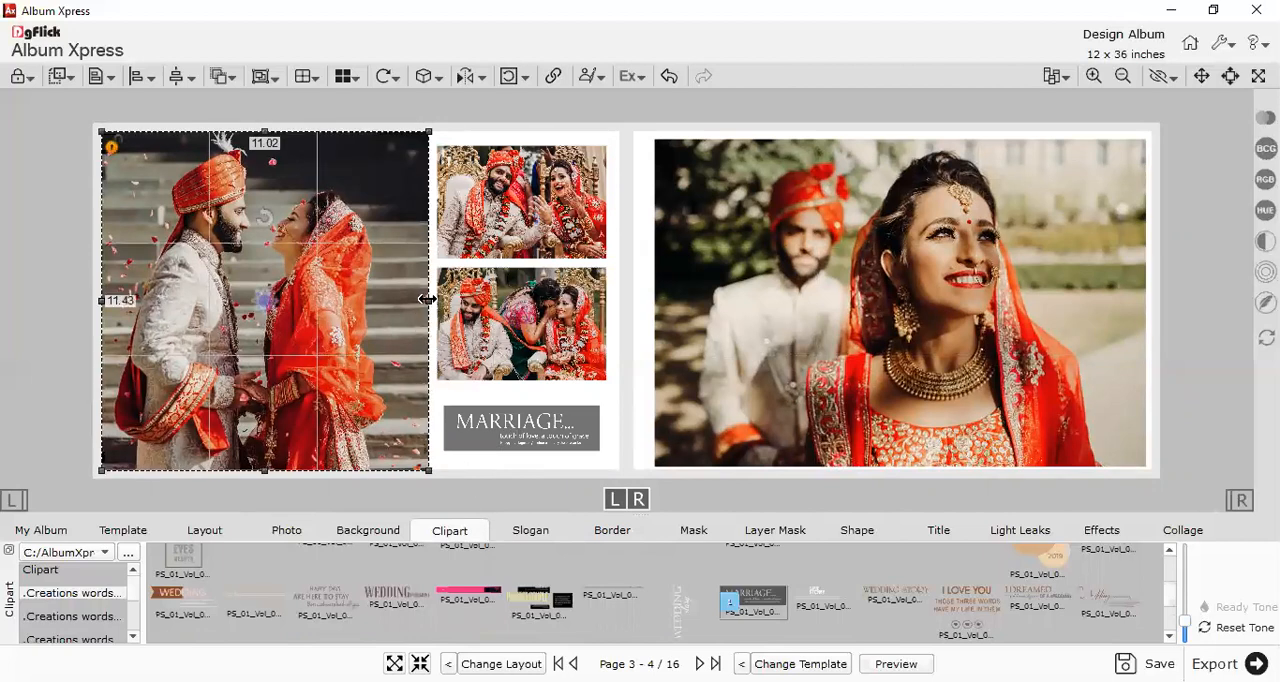
{"action": "left_click_drag", "start_coordinate": [427, 299], "coordinate": [410, 295]}
{"action": "left_click_drag", "start_coordinate": [374, 363], "coordinate": [382, 363]}
{"action": "left_click", "coordinate": [31, 368]}
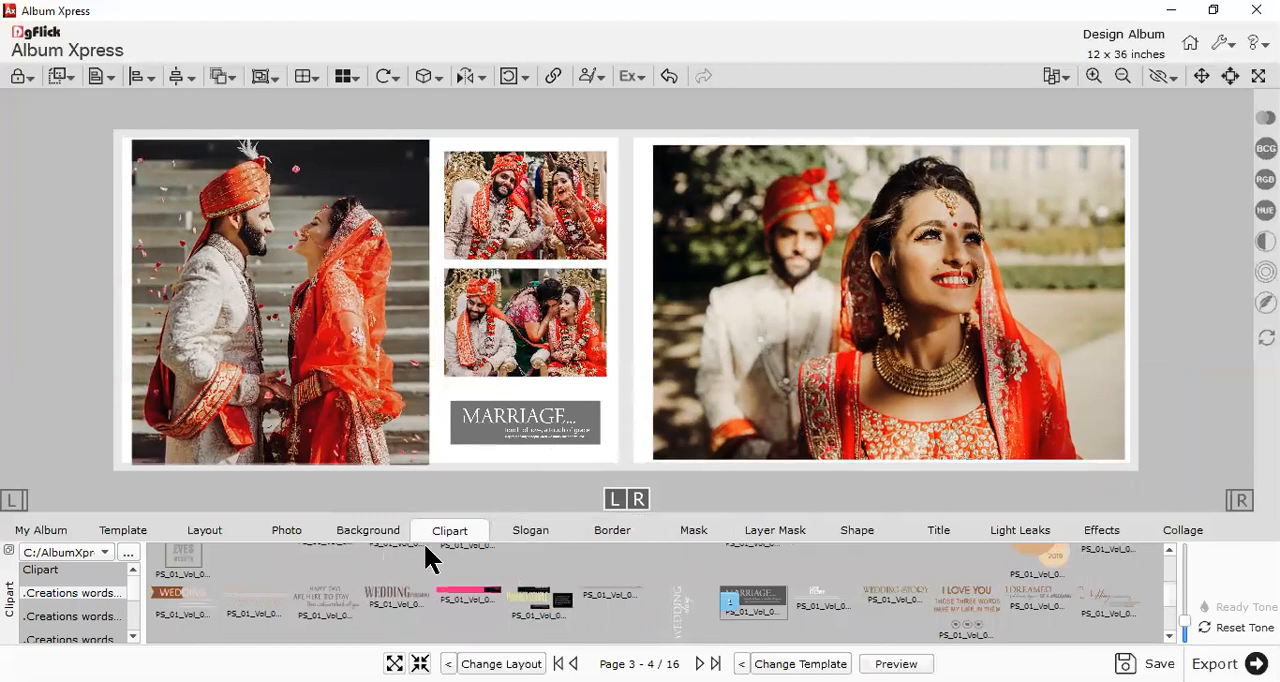
- Add the light orange rectangle from Cliparts (2) and stretch it to cover the large couple photo and its margins
{"action": "scroll", "coordinate": [86, 615], "scroll_direction": "down", "scroll_amount": 10}
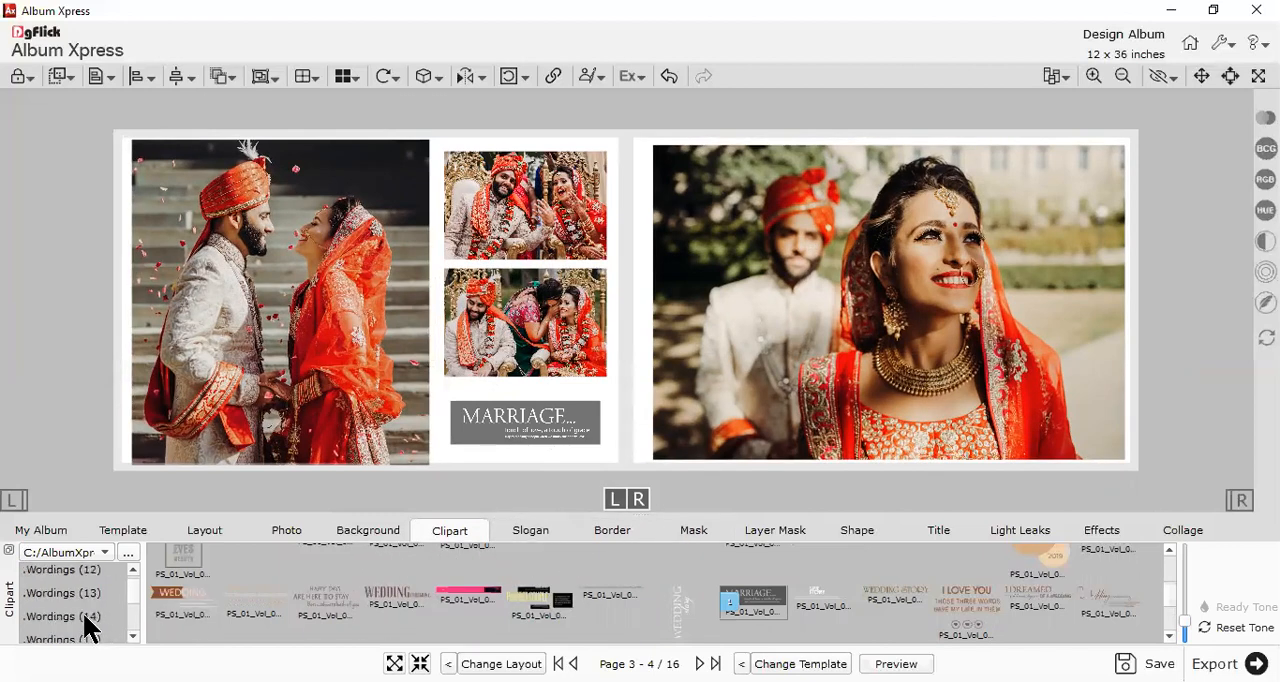
{"action": "scroll", "coordinate": [75, 610], "scroll_direction": "down", "scroll_amount": 10}
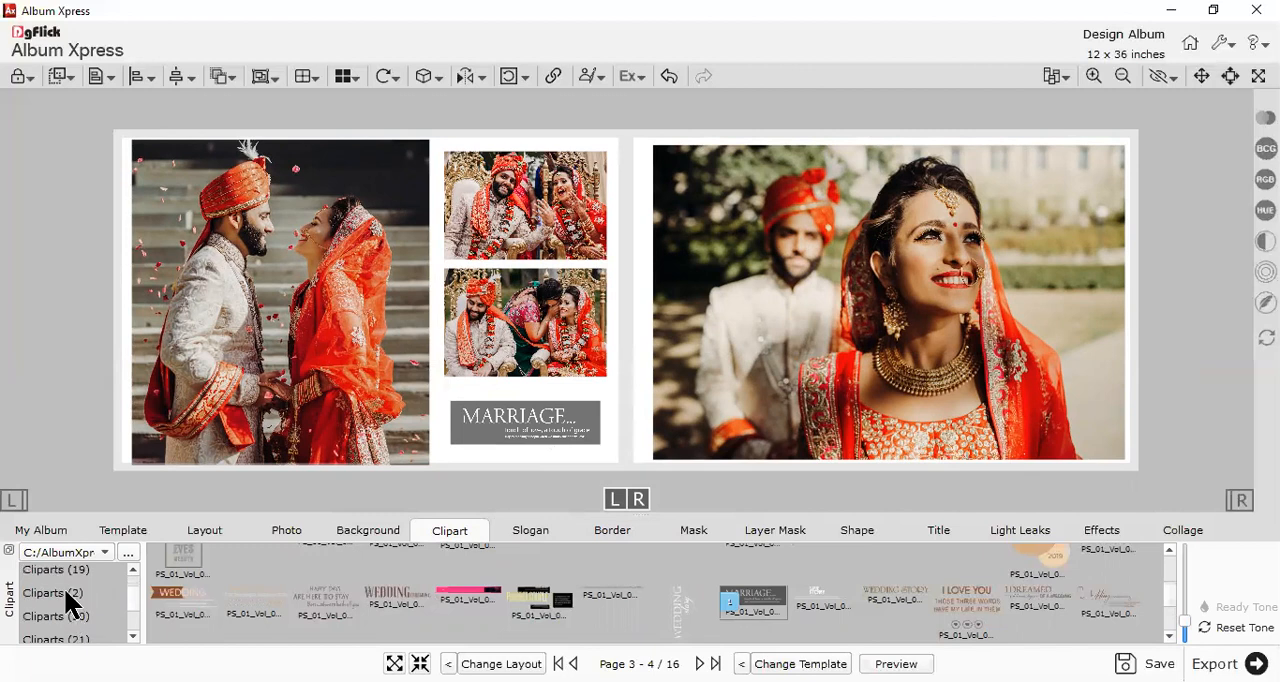
{"action": "left_click", "coordinate": [70, 593]}
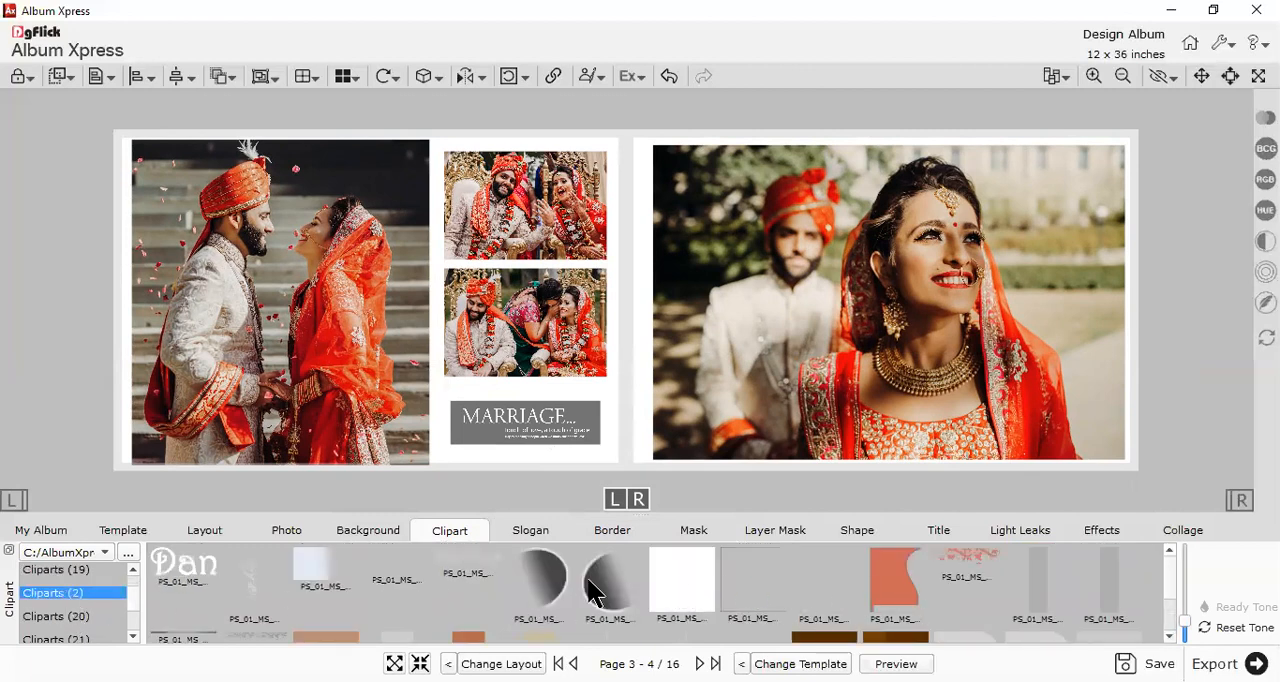
{"action": "scroll", "coordinate": [680, 590], "scroll_direction": "down", "scroll_amount": 3}
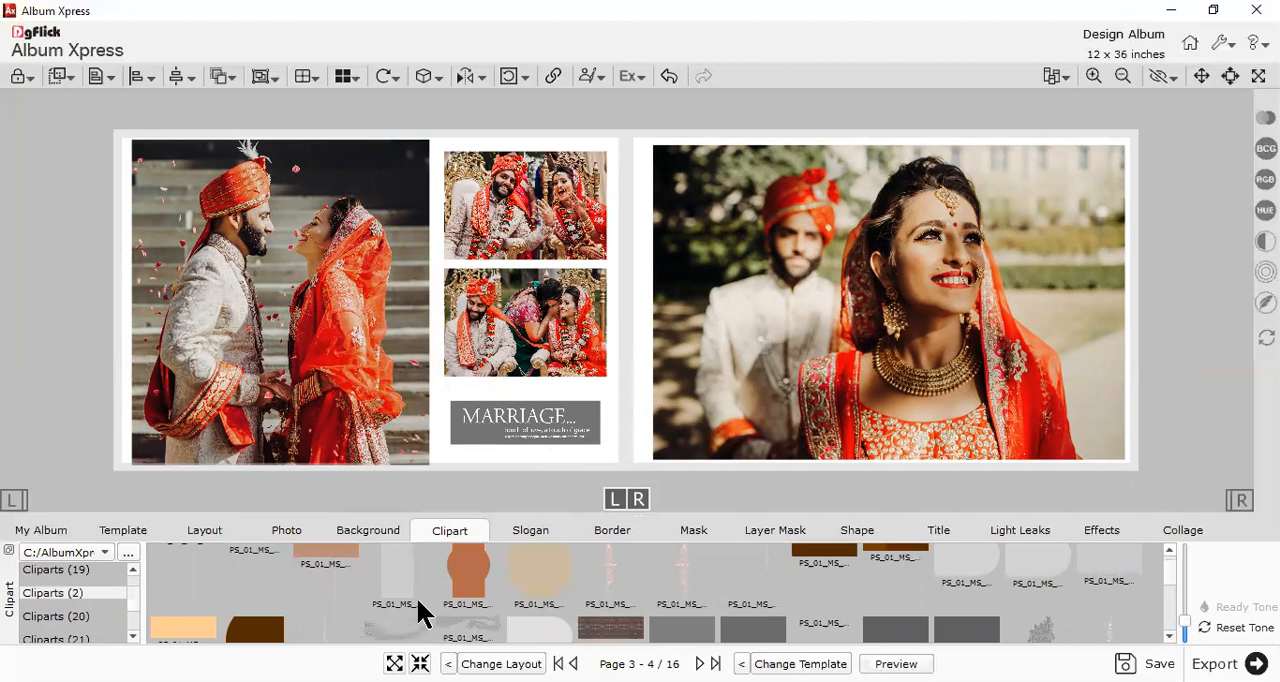
{"action": "left_click_drag", "start_coordinate": [209, 628], "coordinate": [184, 476]}
{"action": "left_click_drag", "start_coordinate": [258, 310], "coordinate": [440, 325]}
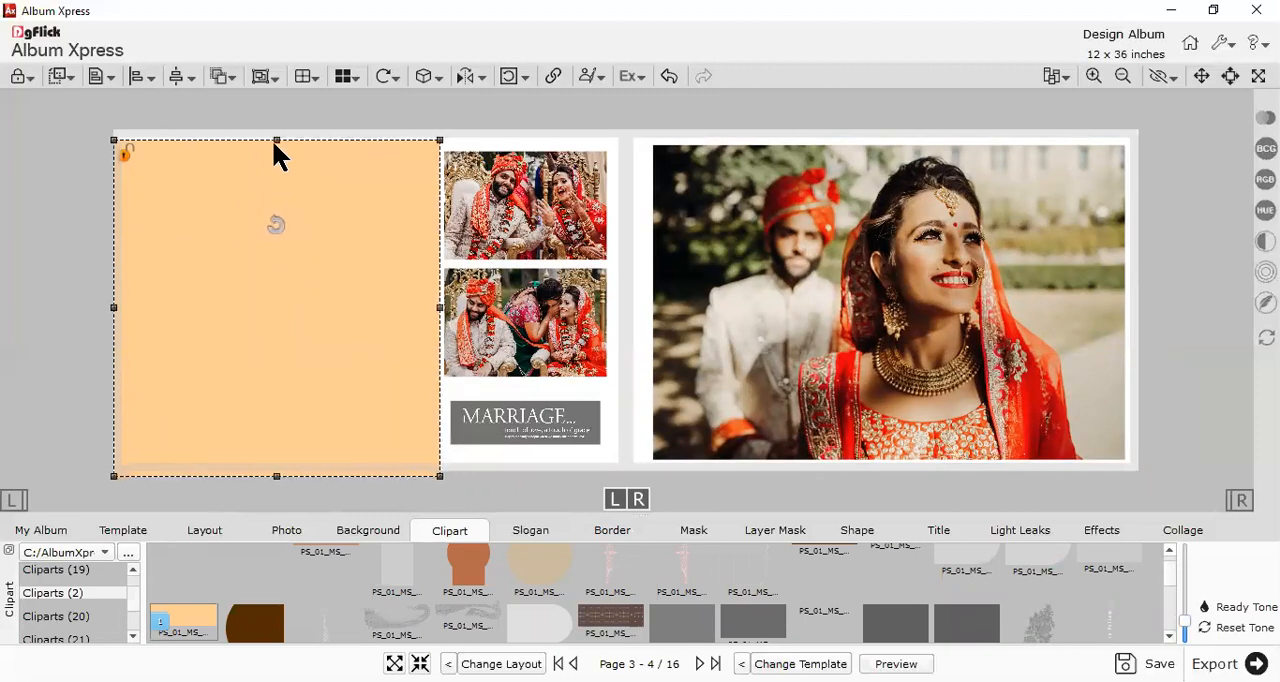
{"action": "left_click_drag", "start_coordinate": [278, 143], "coordinate": [278, 134]}
- Send the light orange rectangle to the back, behind the large couple photo
{"action": "right_click", "coordinate": [312, 306]}
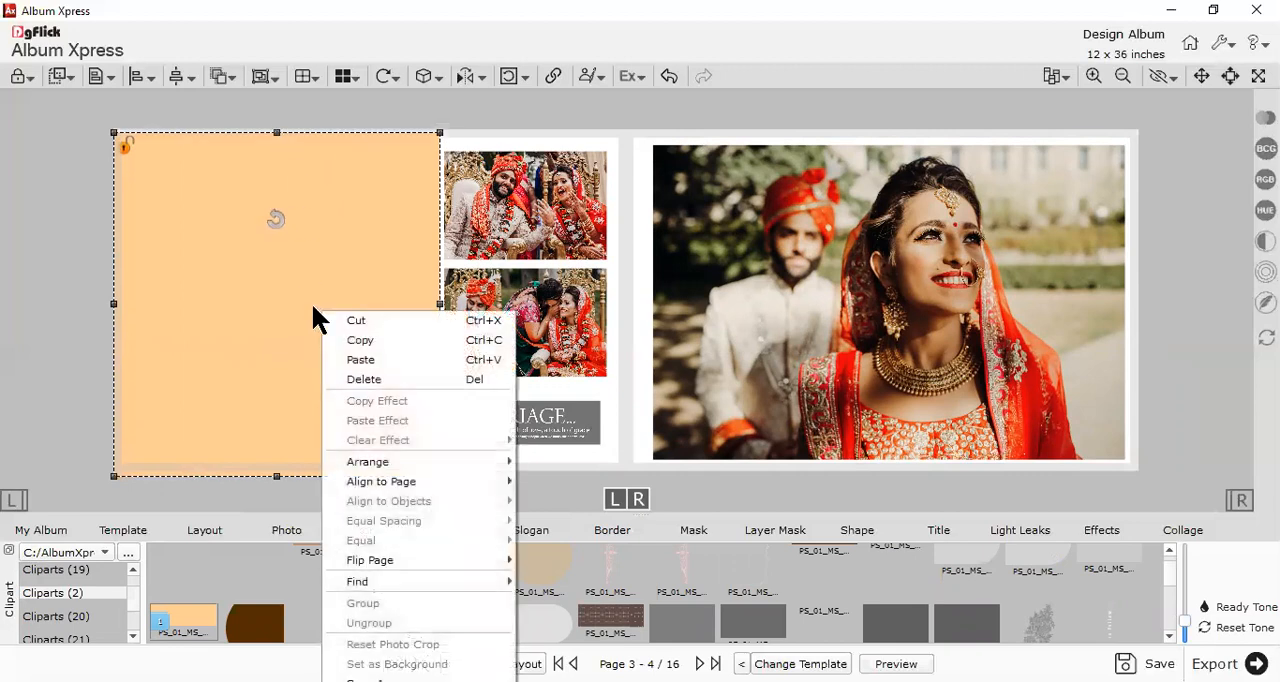
{"action": "mouse_move", "coordinate": [390, 461]}
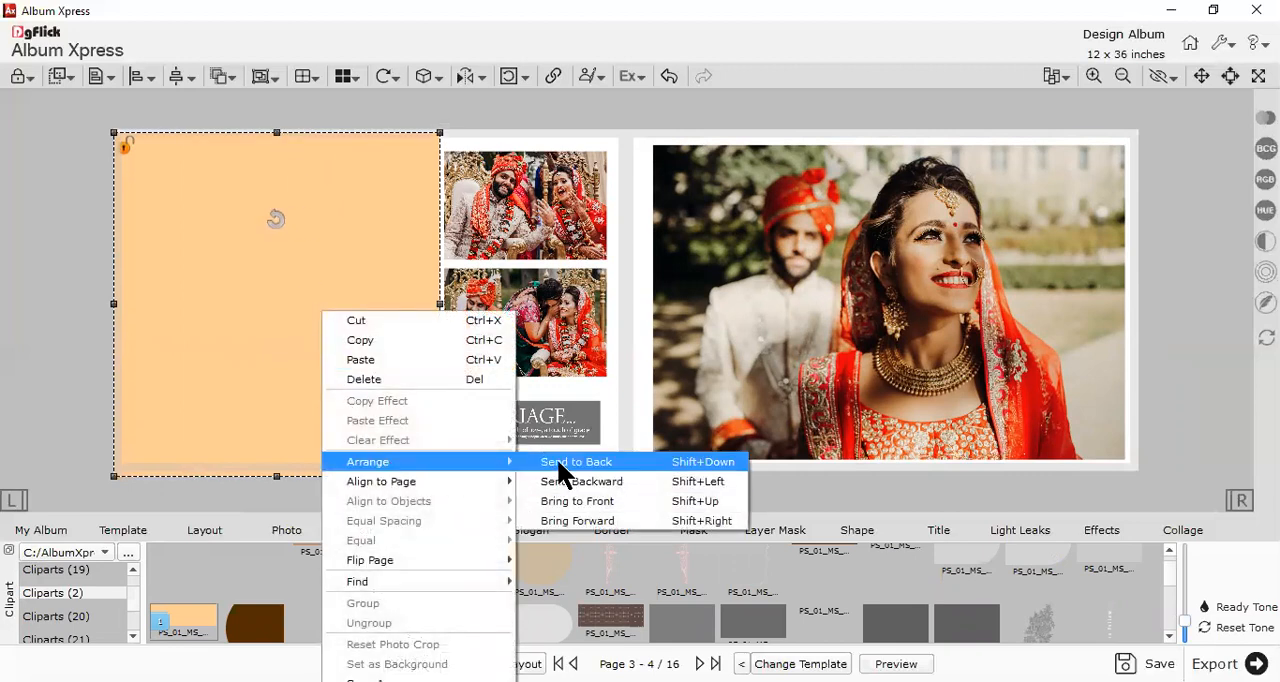
{"action": "left_click", "coordinate": [61, 75]}
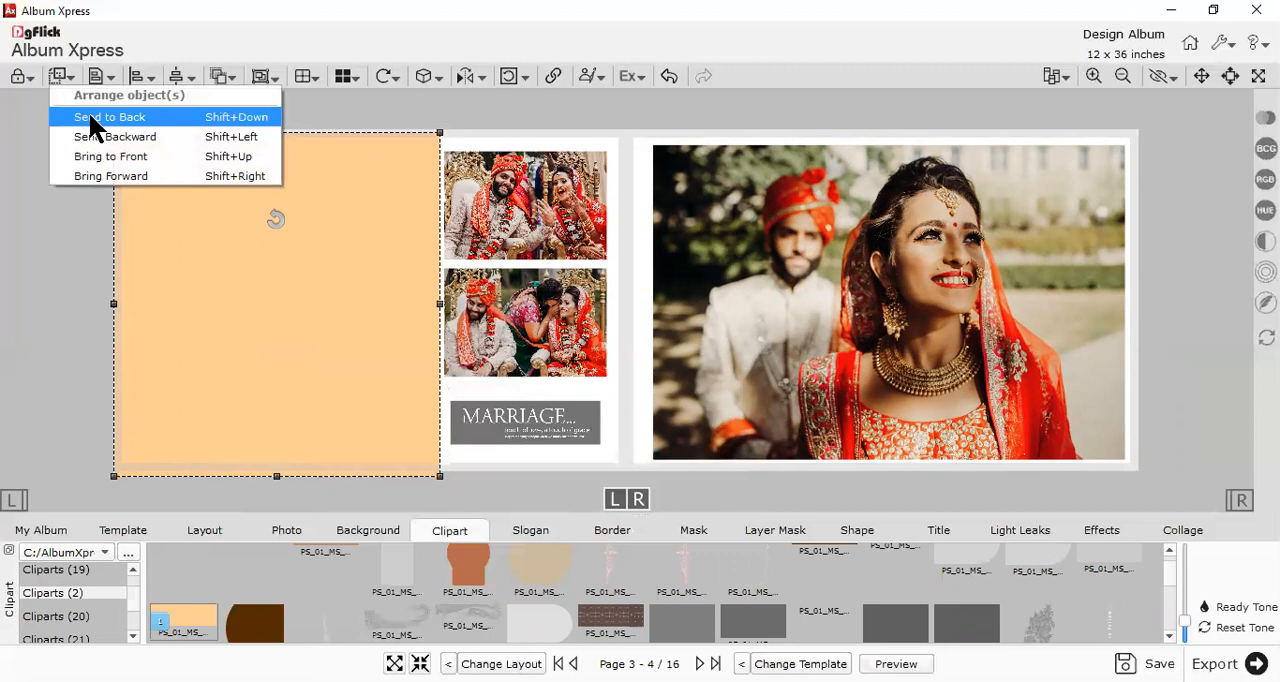
{"action": "left_click", "coordinate": [88, 117]}
{"action": "left_click", "coordinate": [322, 440]}
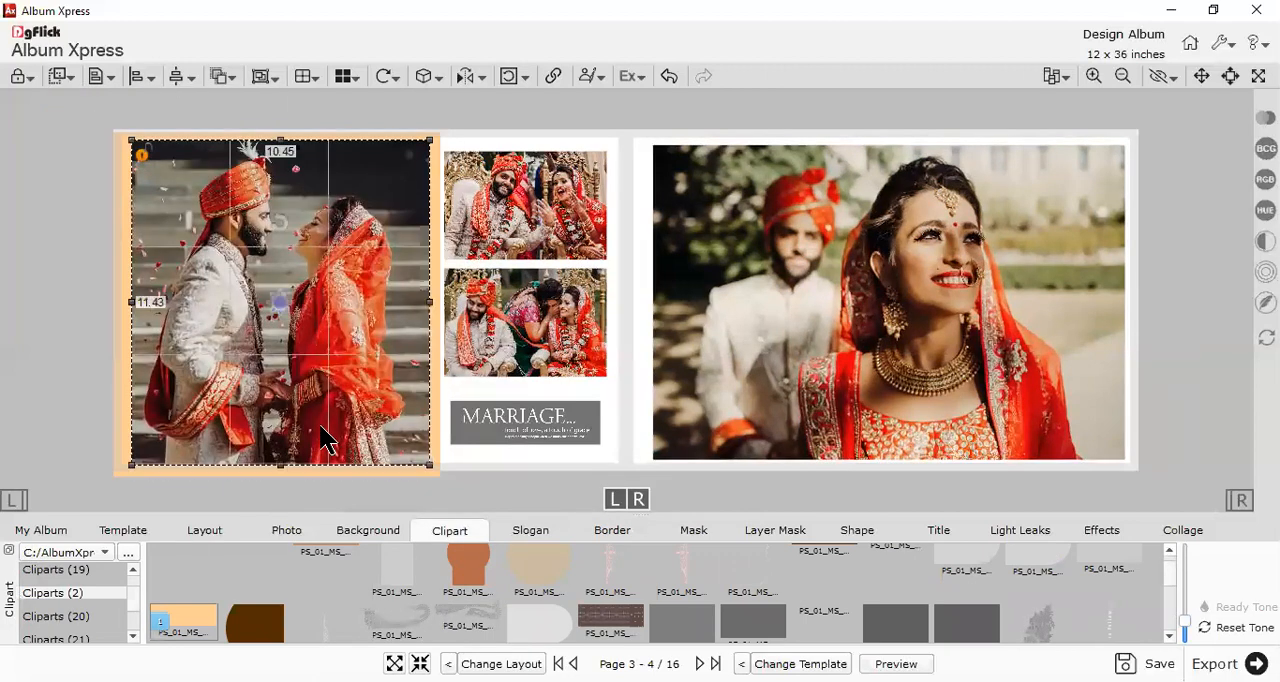
{"action": "left_click", "coordinate": [626, 294]}
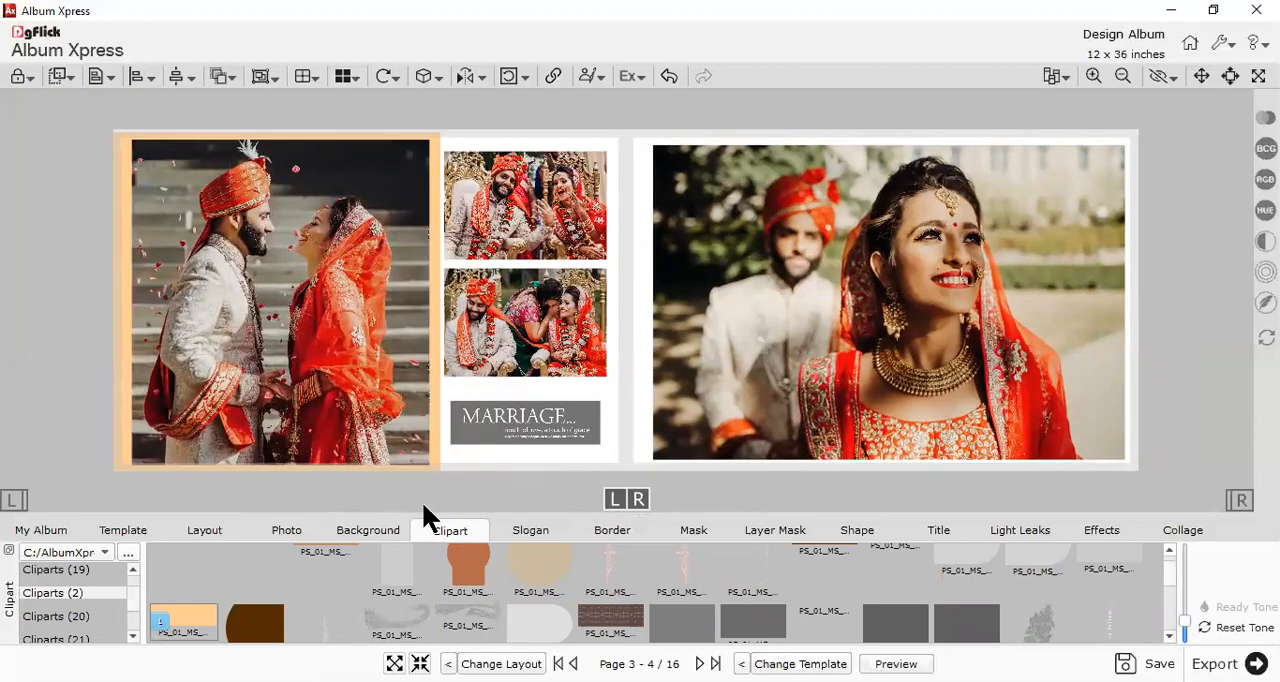
- Add the wide rust-red rectangle from Cliparts (2) and stretch it to cover the whole right page
{"action": "scroll", "coordinate": [700, 612], "scroll_direction": "down", "scroll_amount": 1}
{"action": "scroll", "coordinate": [866, 630], "scroll_direction": "down", "scroll_amount": 3}
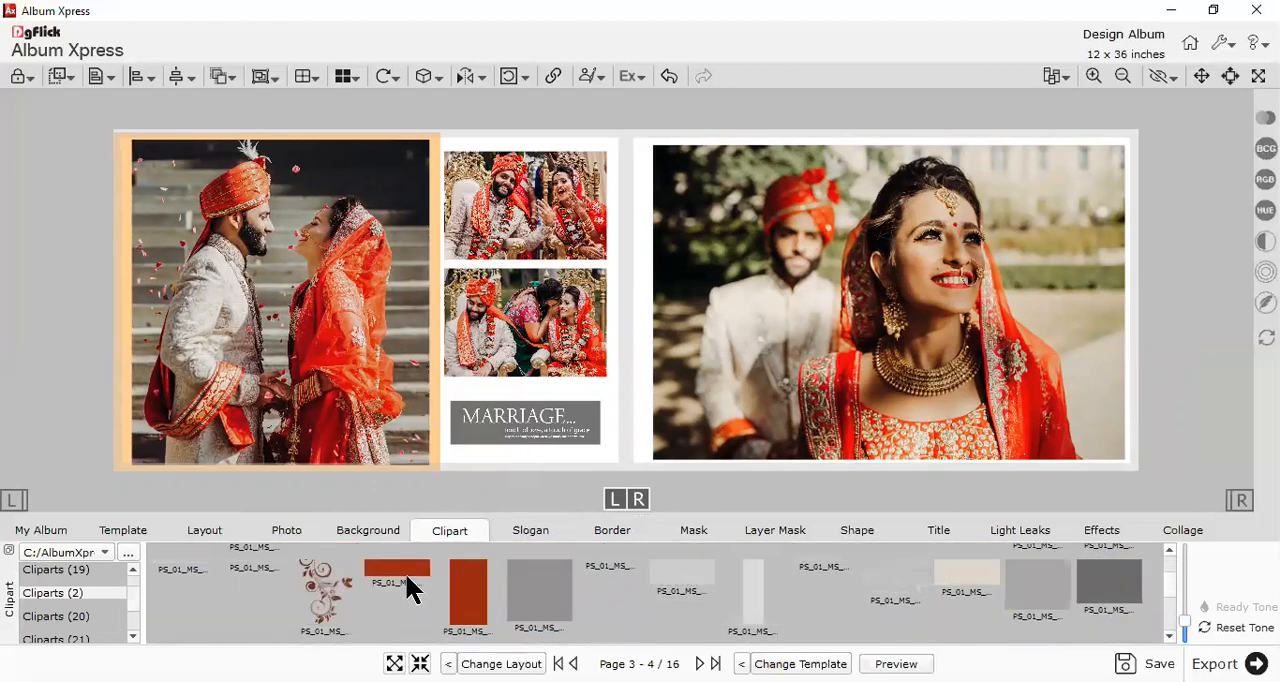
{"action": "double_click", "coordinate": [405, 583]}
{"action": "left_click_drag", "start_coordinate": [640, 310], "coordinate": [723, 497]}
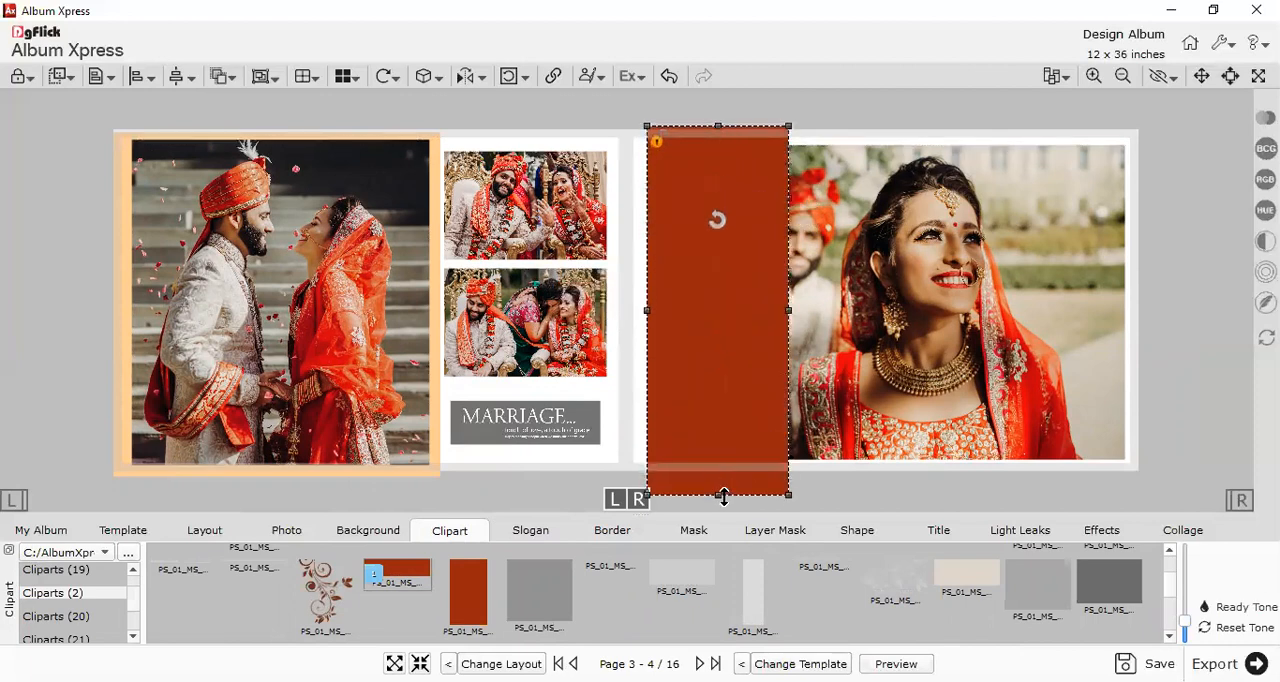
{"action": "left_click_drag", "start_coordinate": [787, 313], "coordinate": [1136, 314]}
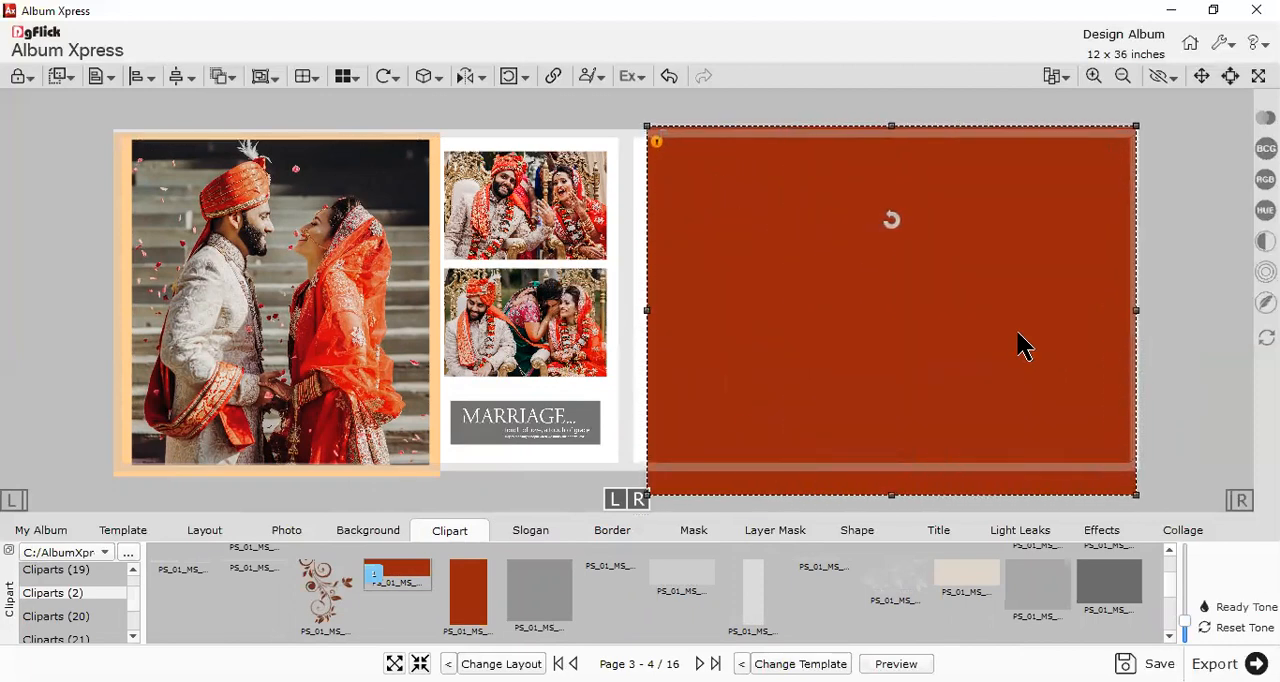
{"action": "left_click_drag", "start_coordinate": [647, 311], "coordinate": [628, 311]}
- Send the rust-red rectangle to the back, behind the right page's photo
{"action": "right_click", "coordinate": [700, 337]}
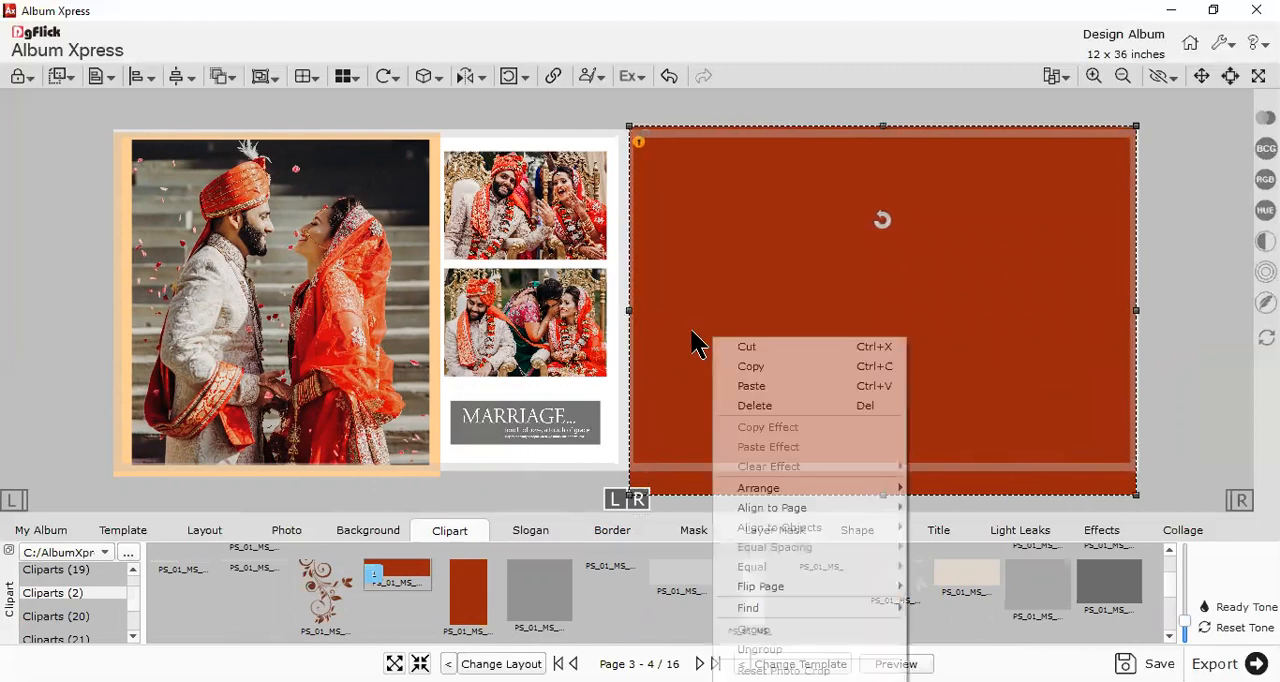
{"action": "left_click", "coordinate": [948, 490]}
{"action": "left_click", "coordinate": [1205, 342]}
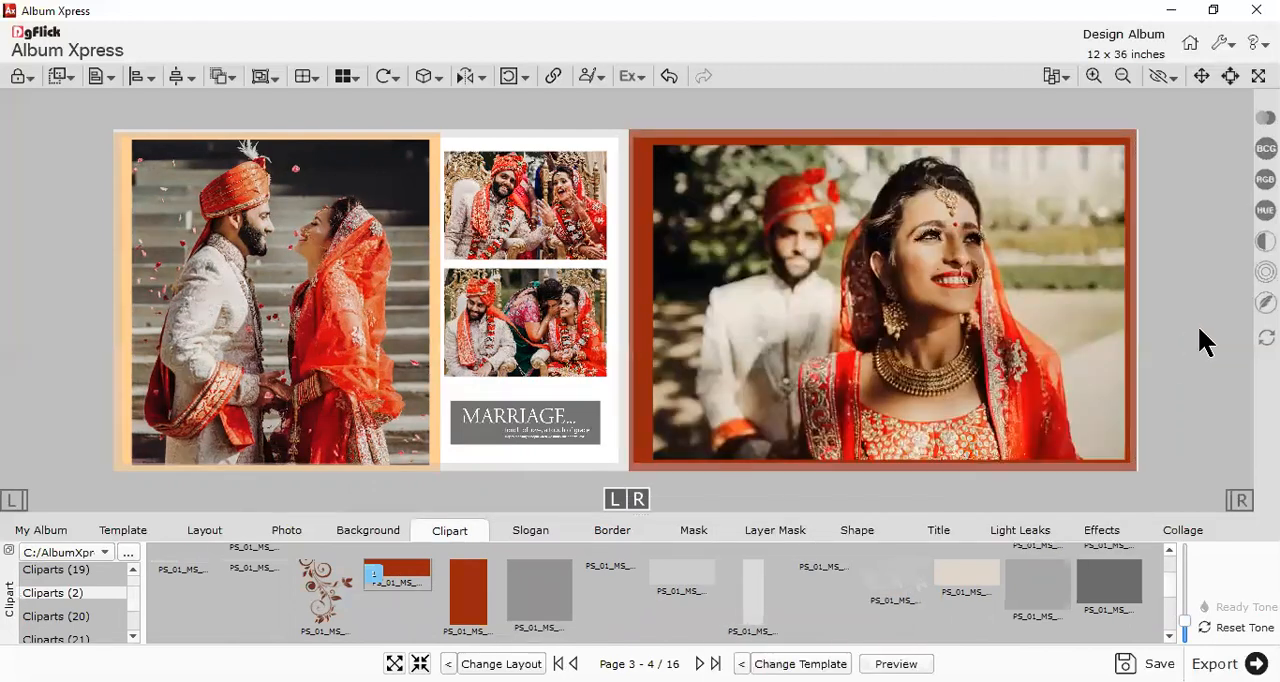
- Select all four photos on the spread and give them a white (#ffffff) outline with a width of 12
{"action": "left_click", "coordinate": [868, 294]}
{"action": "left_click", "coordinate": [336, 232], "text": "ctrl"}
{"action": "left_click", "coordinate": [490, 225], "text": "ctrl"}
{"action": "left_click", "coordinate": [524, 318], "text": "ctrl"}
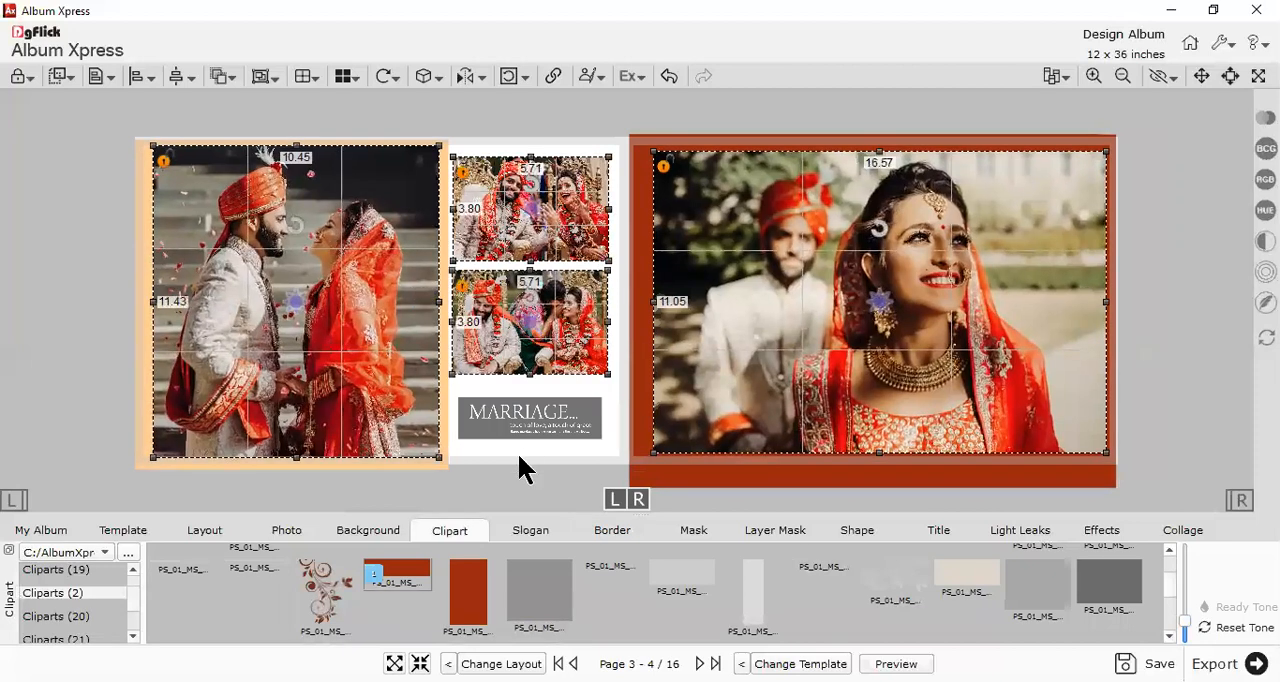
{"action": "left_click", "coordinate": [597, 540]}
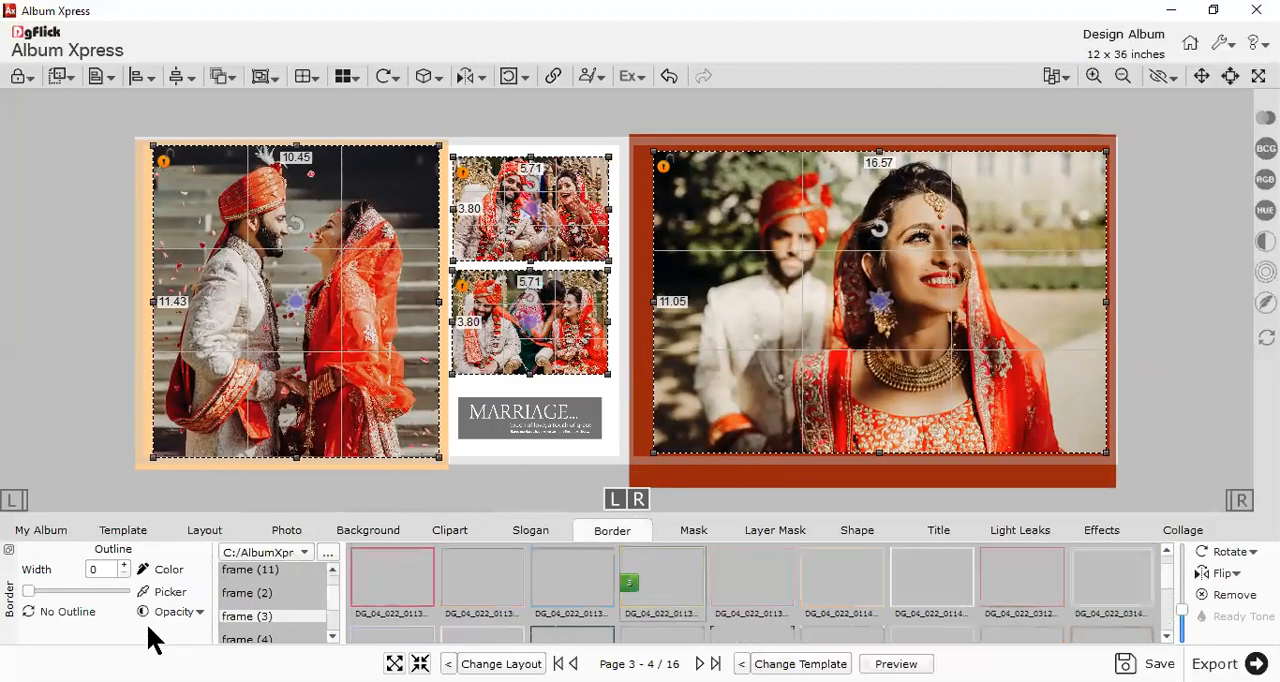
{"action": "left_click", "coordinate": [124, 566]}
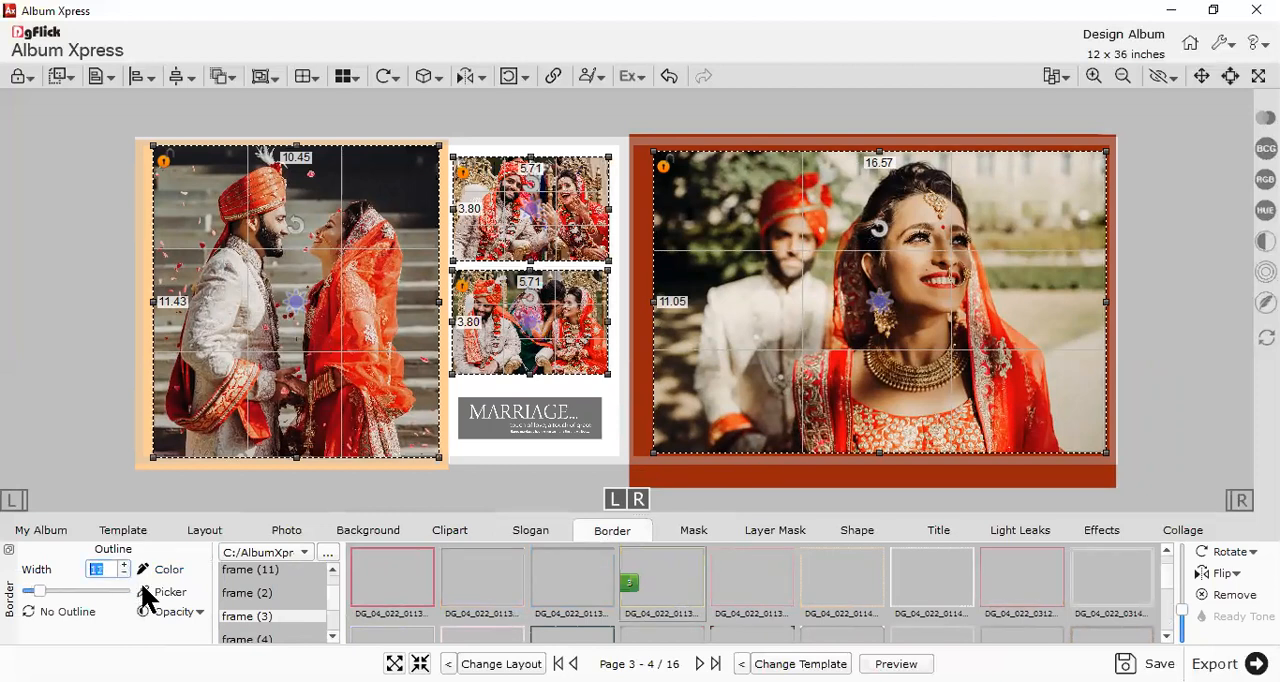
{"action": "left_click", "coordinate": [152, 569]}
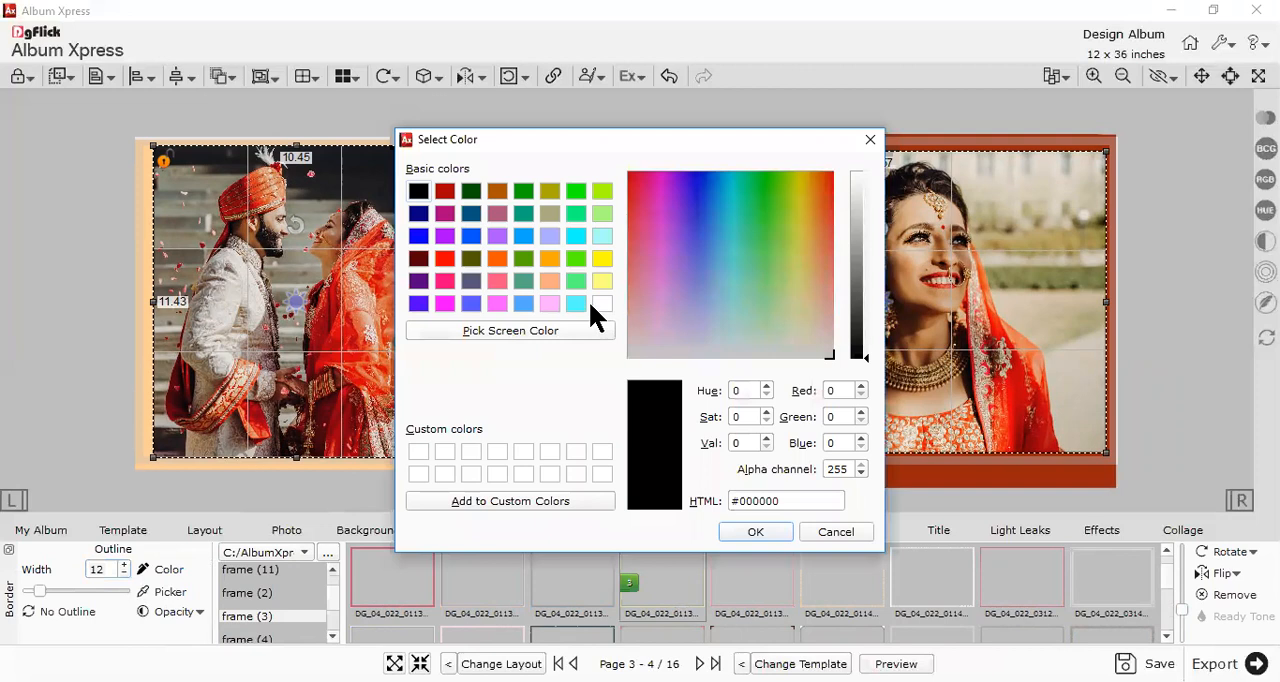
{"action": "left_click", "coordinate": [598, 304]}
{"action": "left_click", "coordinate": [758, 535]}
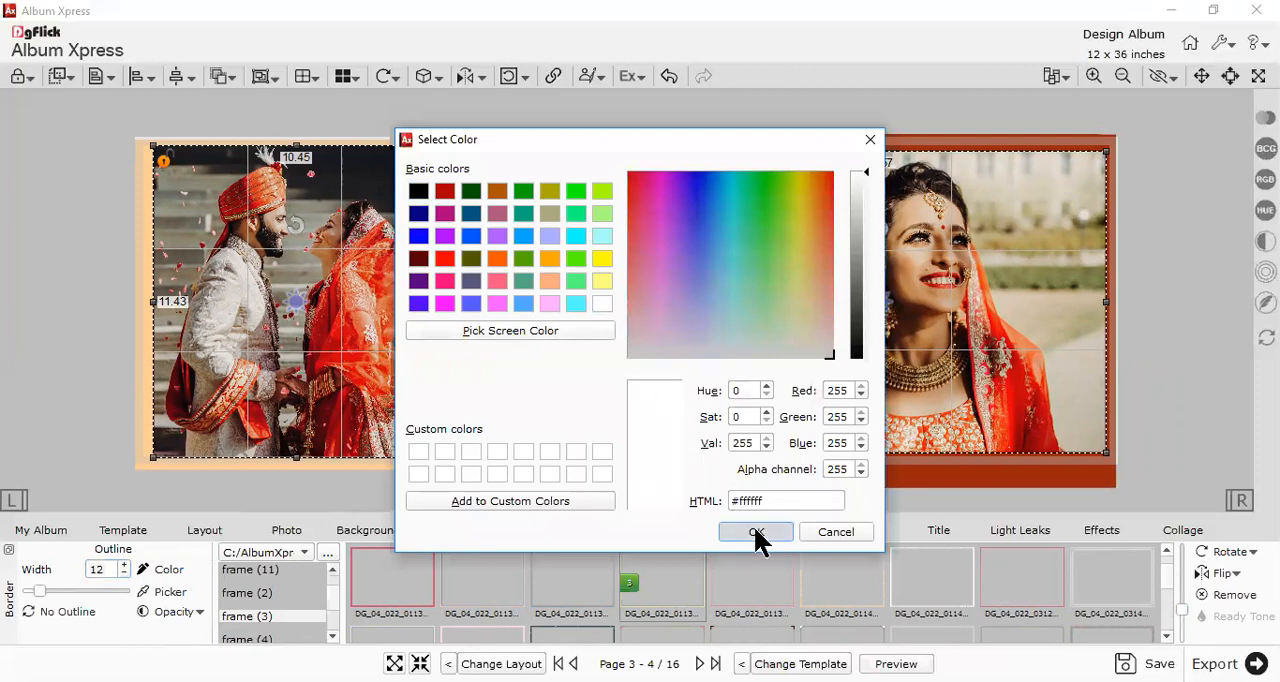
{"action": "left_click", "coordinate": [1188, 370]}
- Preview the Page 1 - 2 and Page 3 - 4 spreads in full screen and return to editing
{"action": "scroll", "coordinate": [1188, 370], "scroll_direction": "down", "scroll_amount": 3}
{"action": "scroll", "coordinate": [1188, 370], "scroll_direction": "up", "scroll_amount": 2}
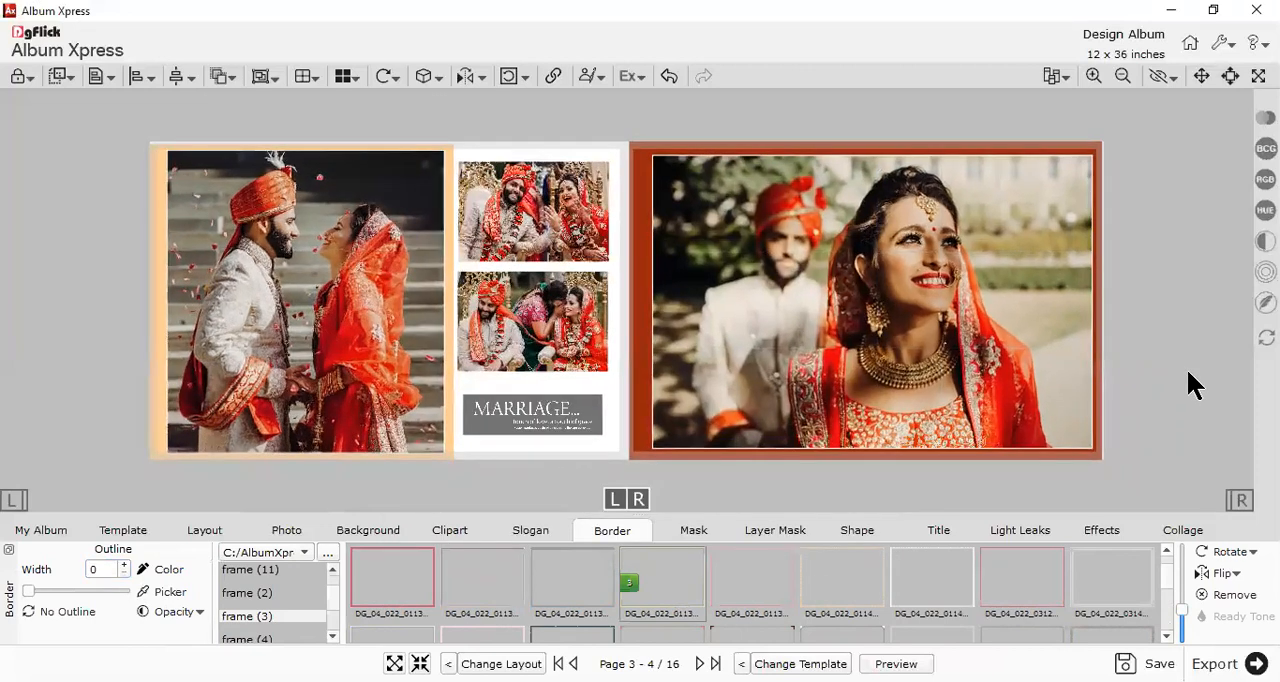
{"action": "key", "text": "F11"}
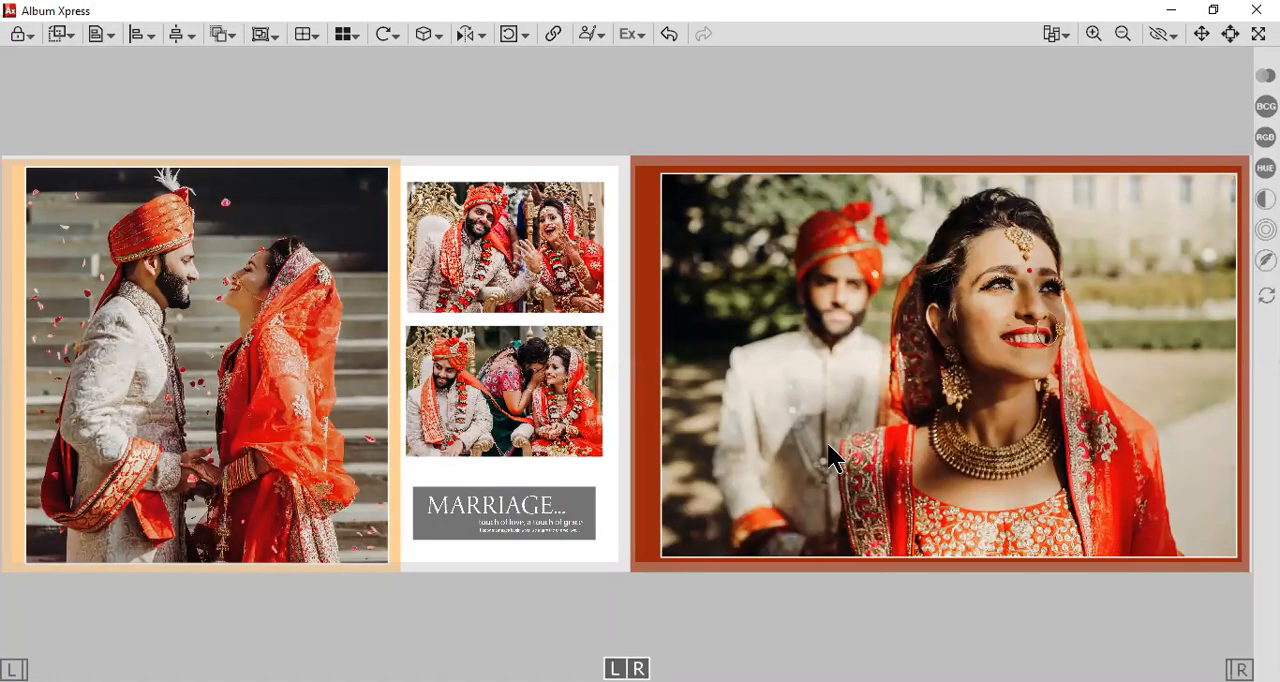
{"action": "left_click", "coordinate": [1259, 33]}
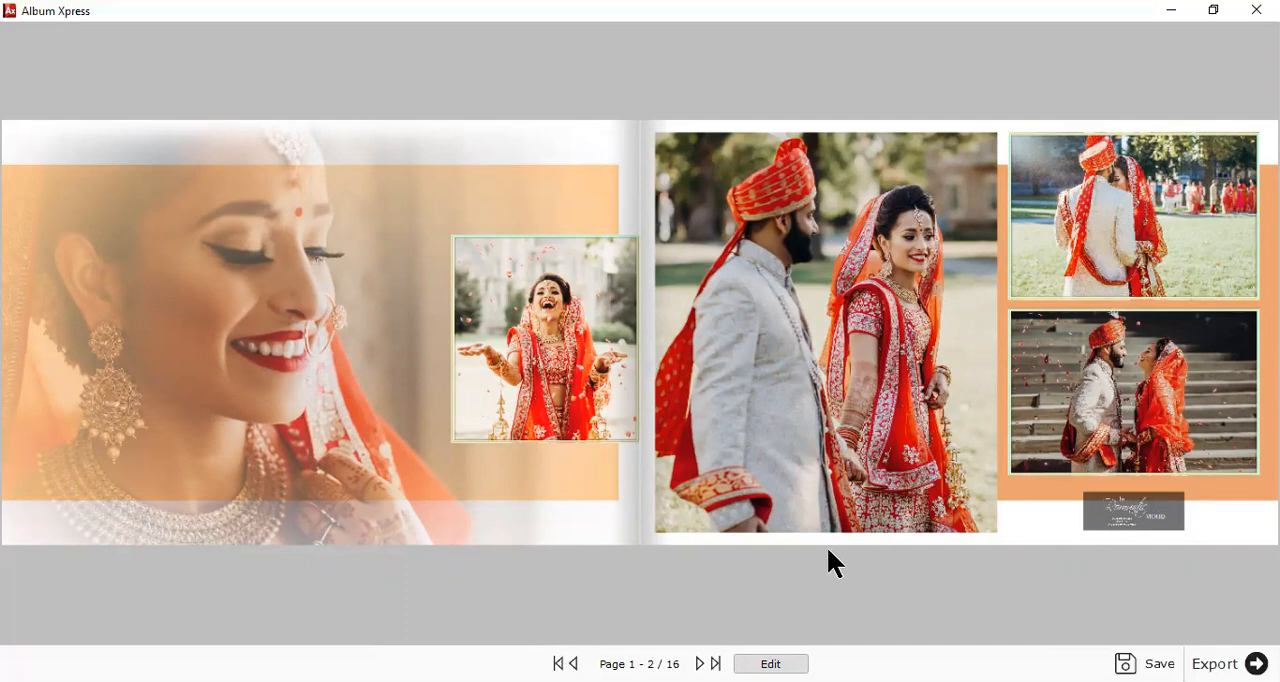
{"action": "left_click", "coordinate": [701, 664]}
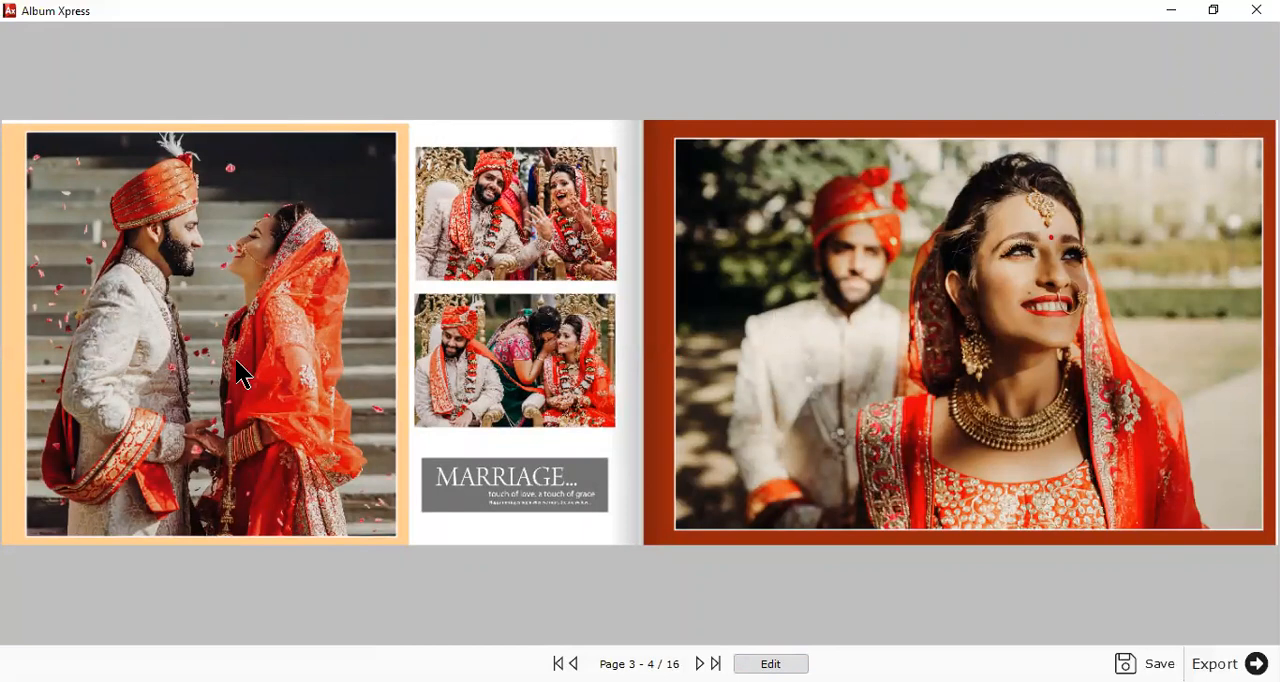
{"action": "left_click", "coordinate": [770, 663]}
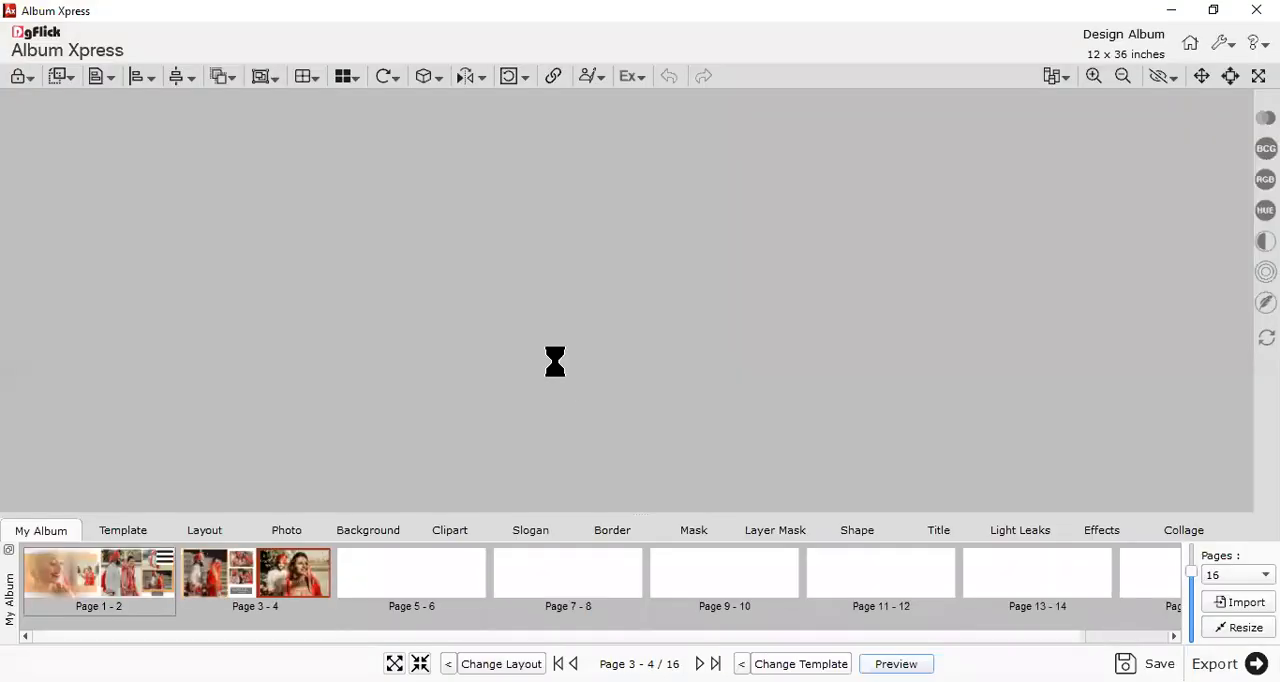